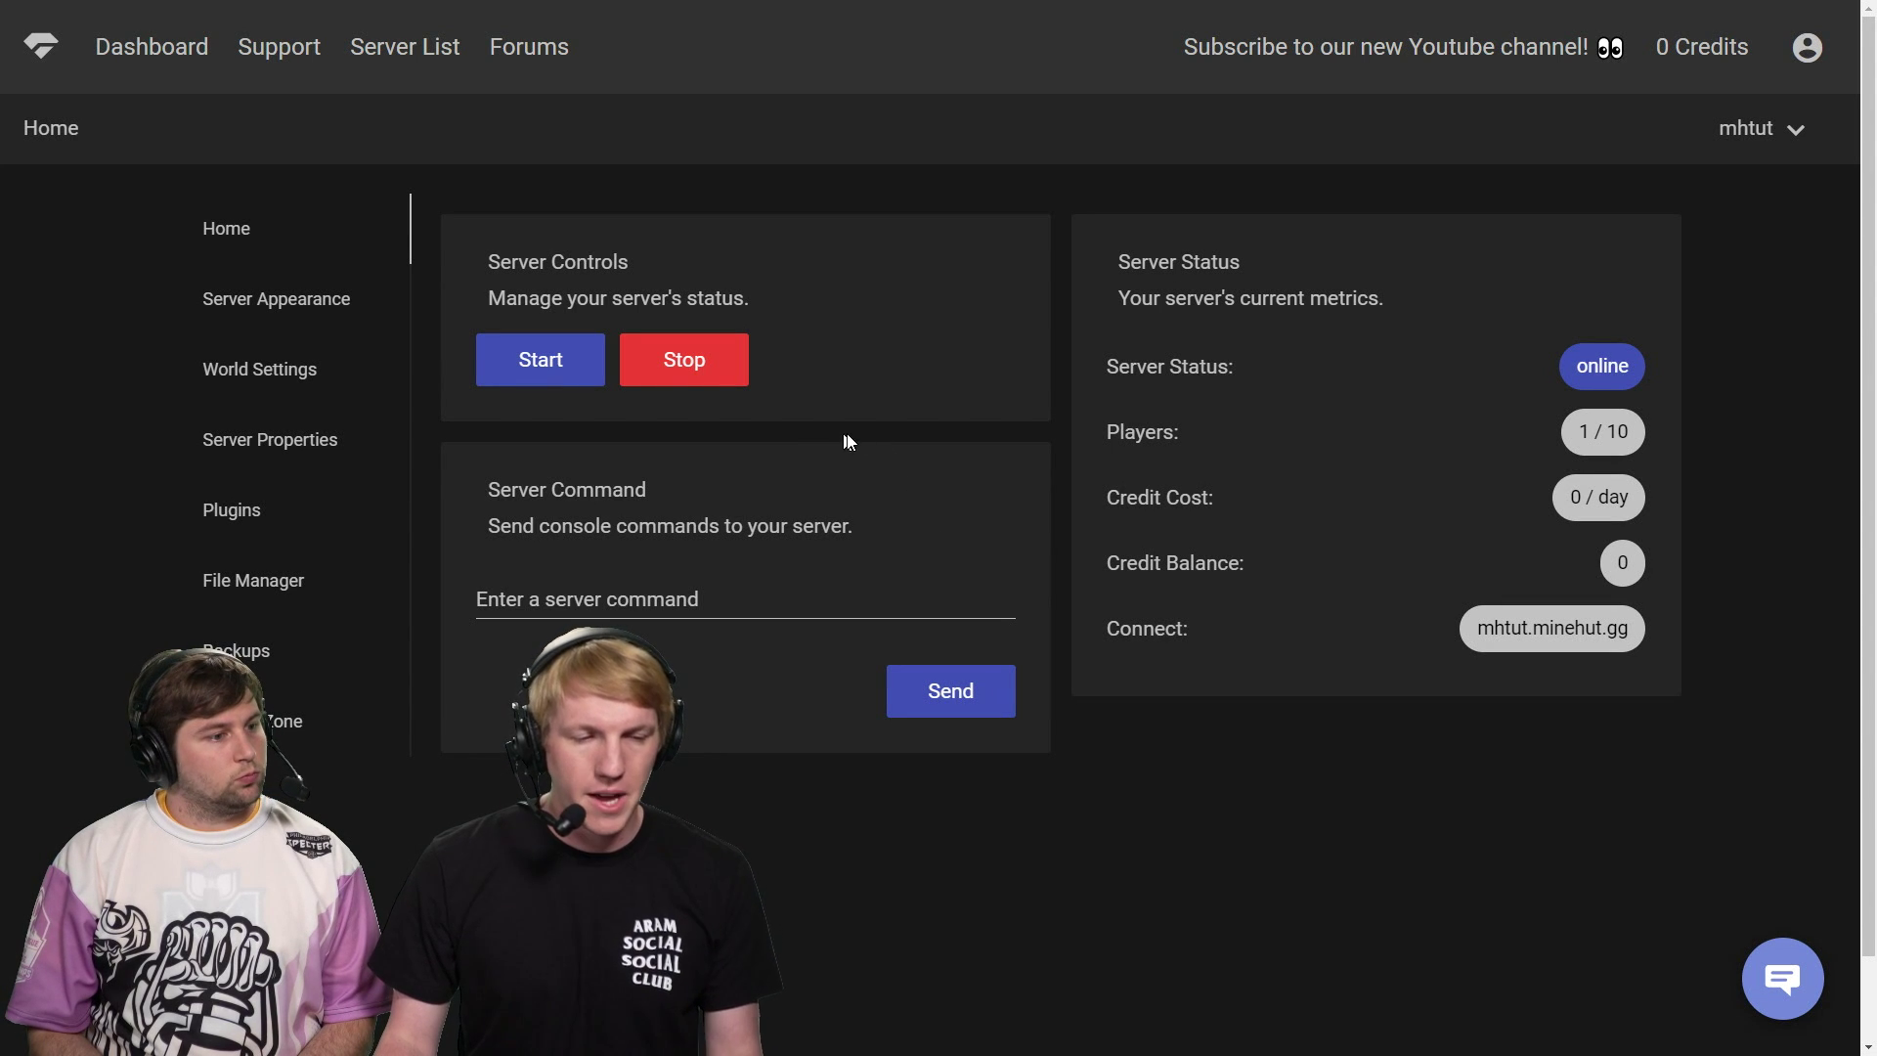
- Search the plugin catalogue for 'multi' and install the Multiverse plugin
{"action": "left_click", "coordinate": [231, 510]}
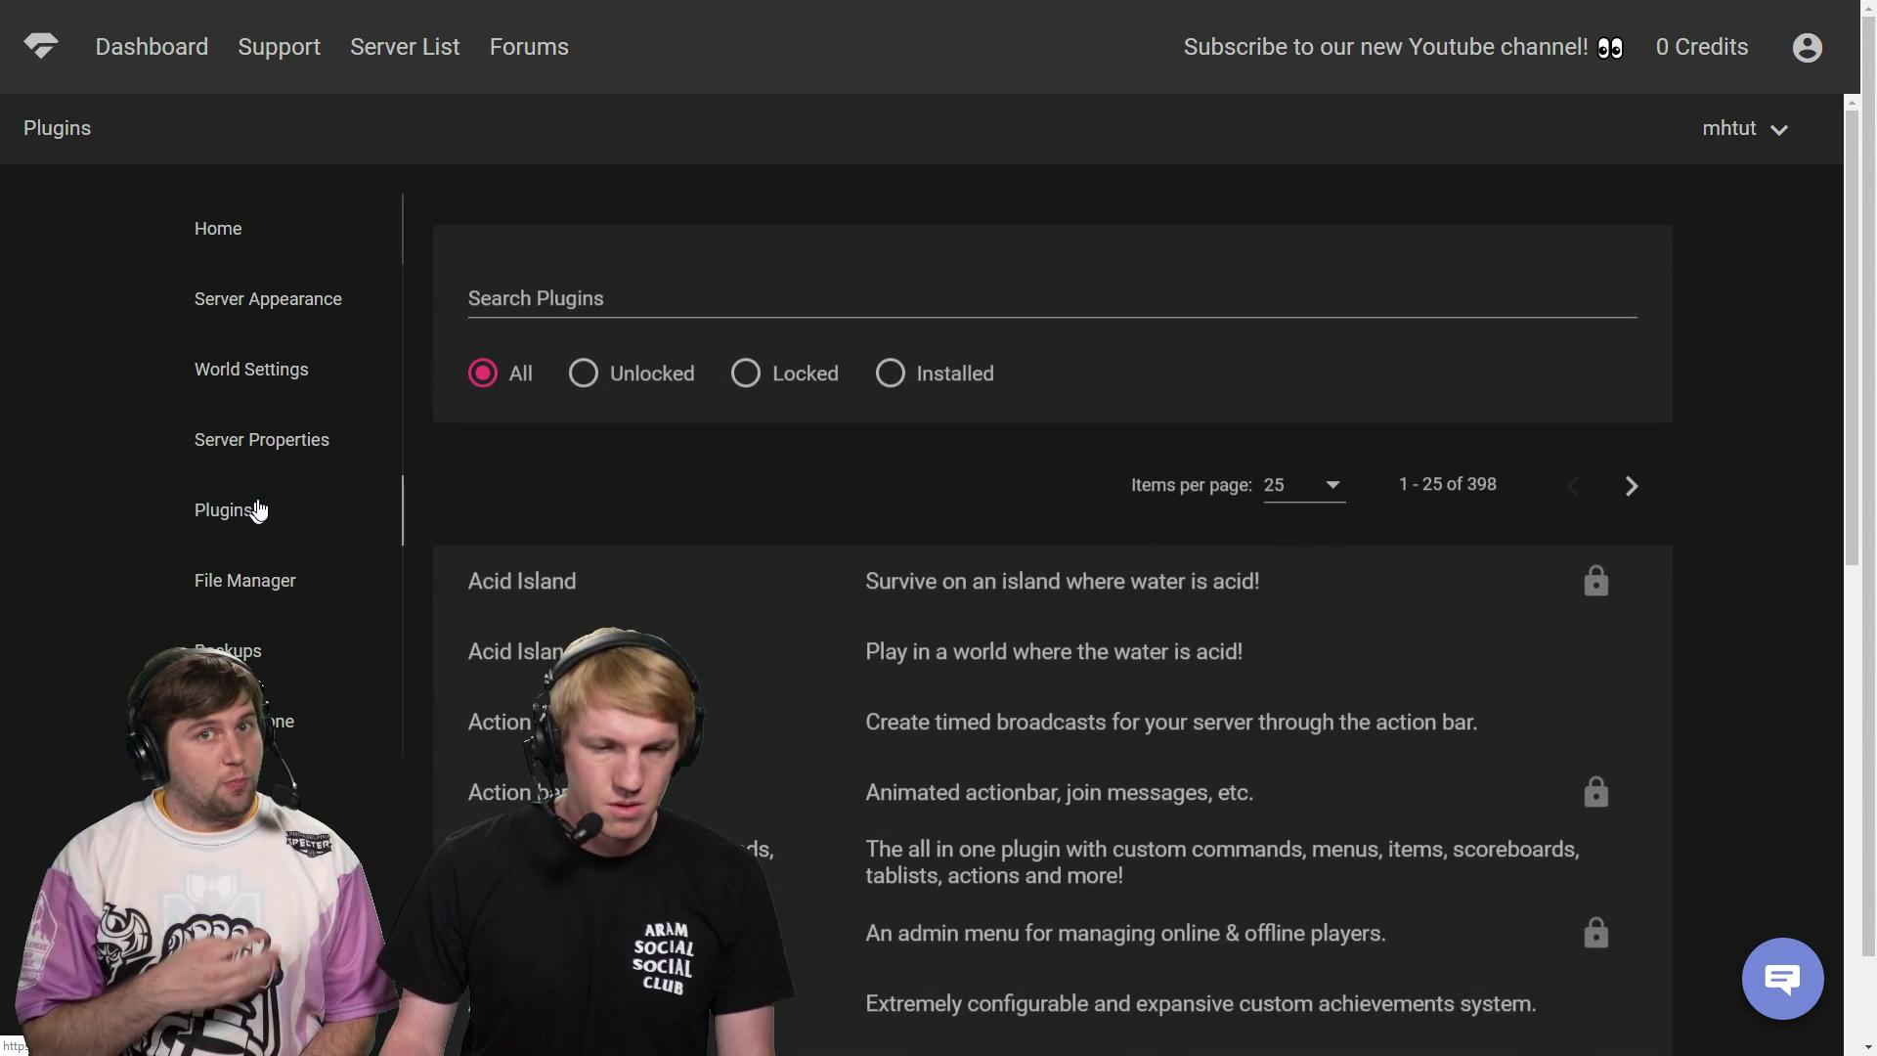
{"action": "left_click", "coordinate": [839, 283]}
{"action": "type", "text": "multi"}
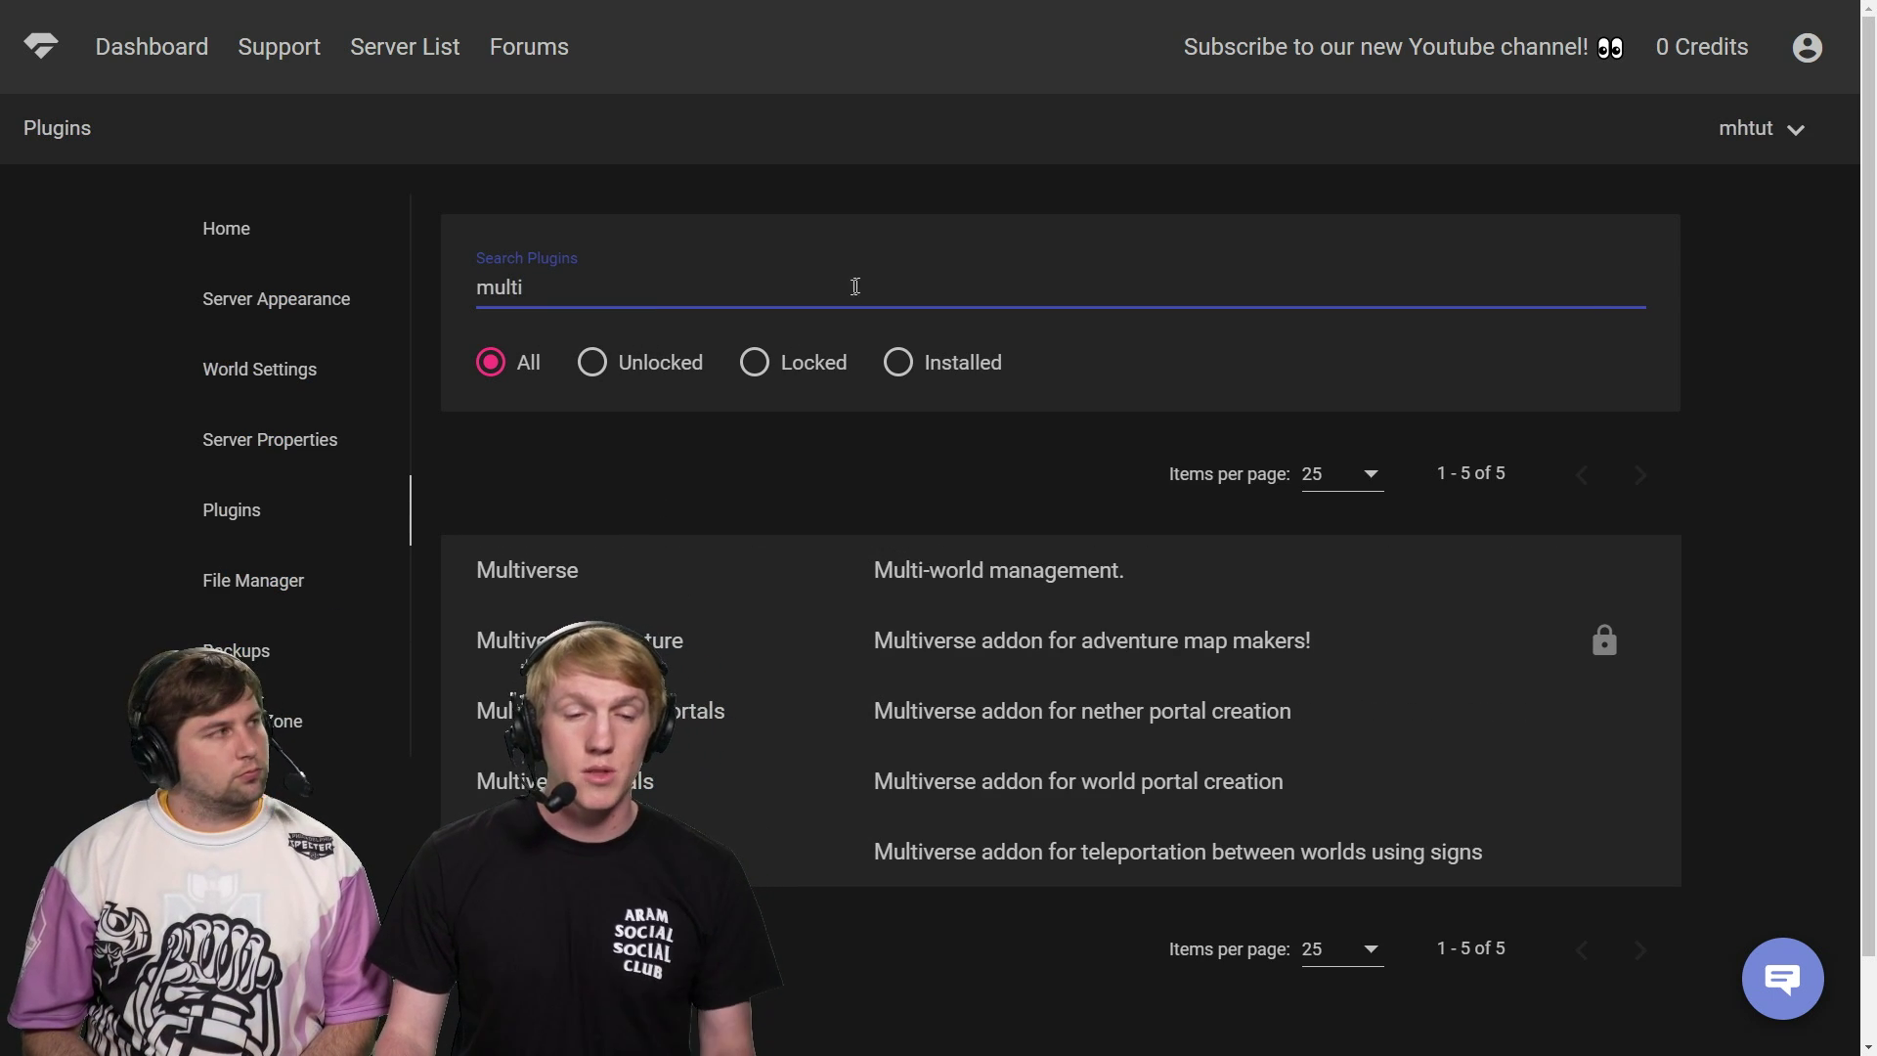
{"action": "left_click", "coordinate": [759, 575]}
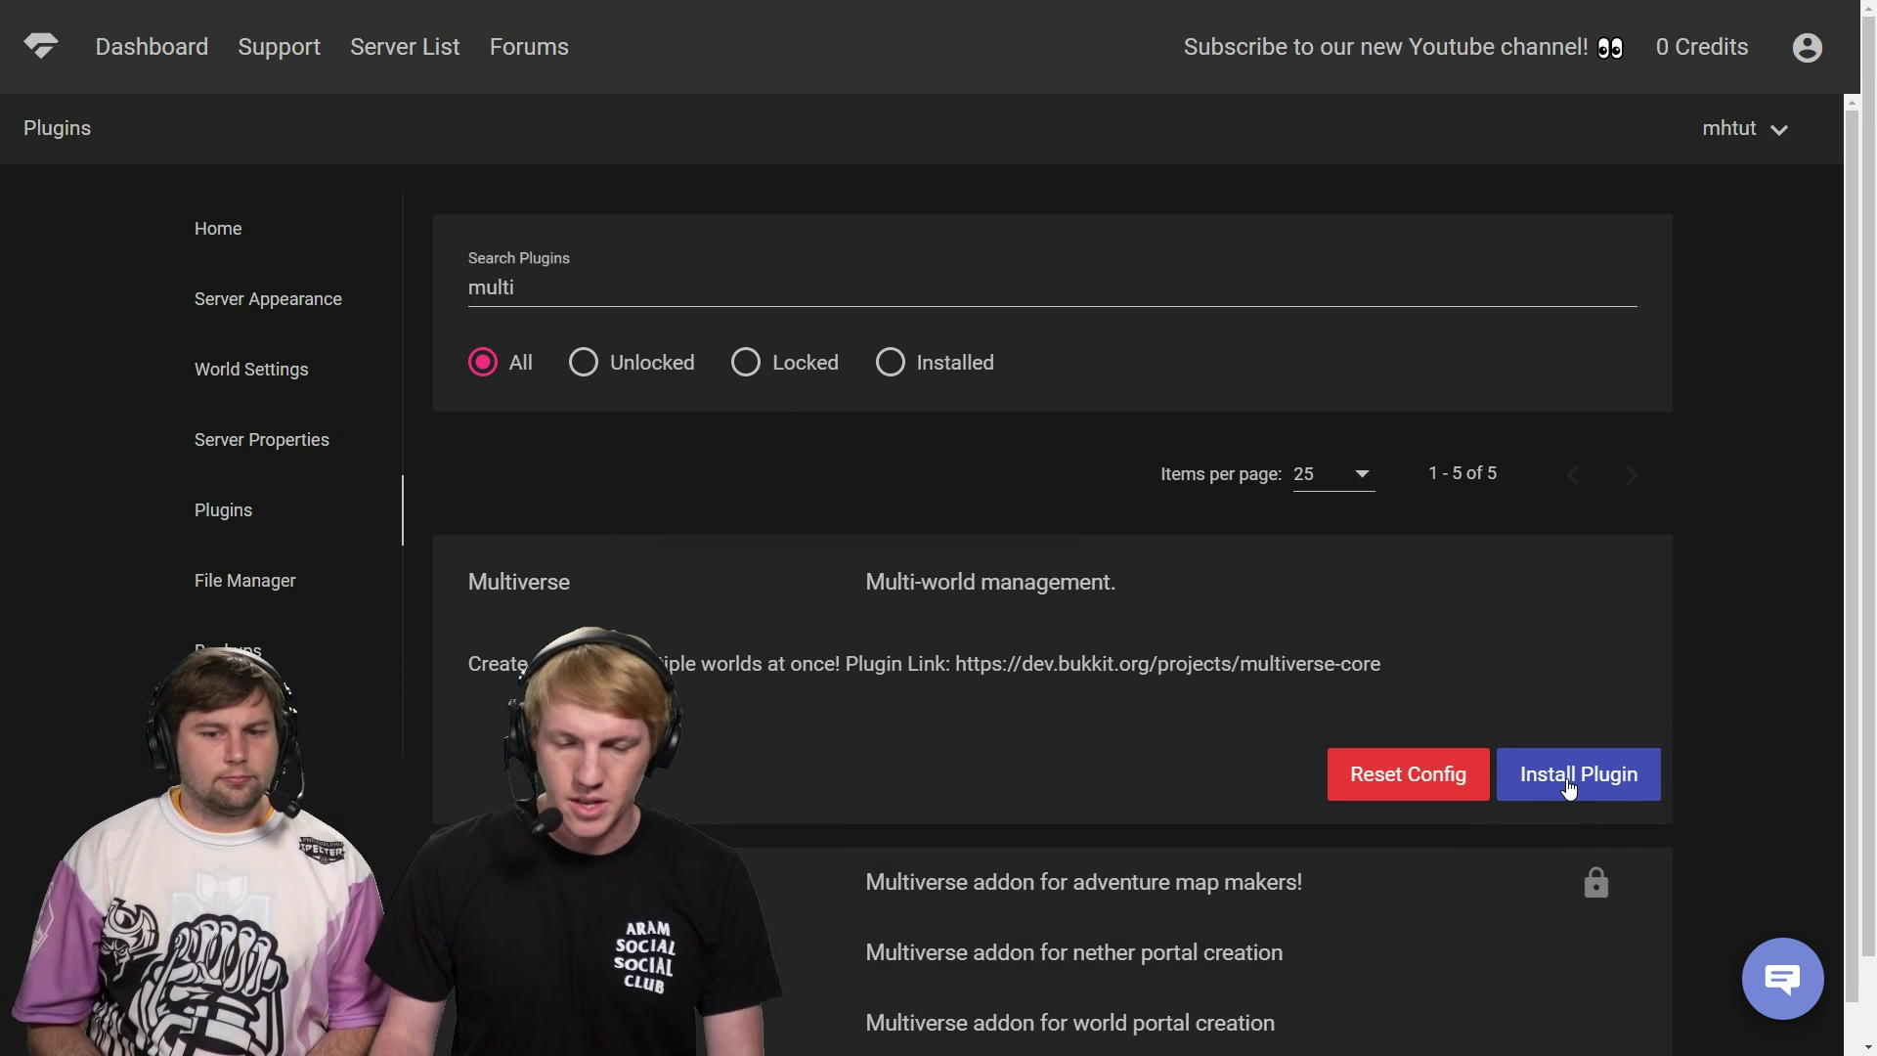
{"action": "left_click", "coordinate": [1579, 775]}
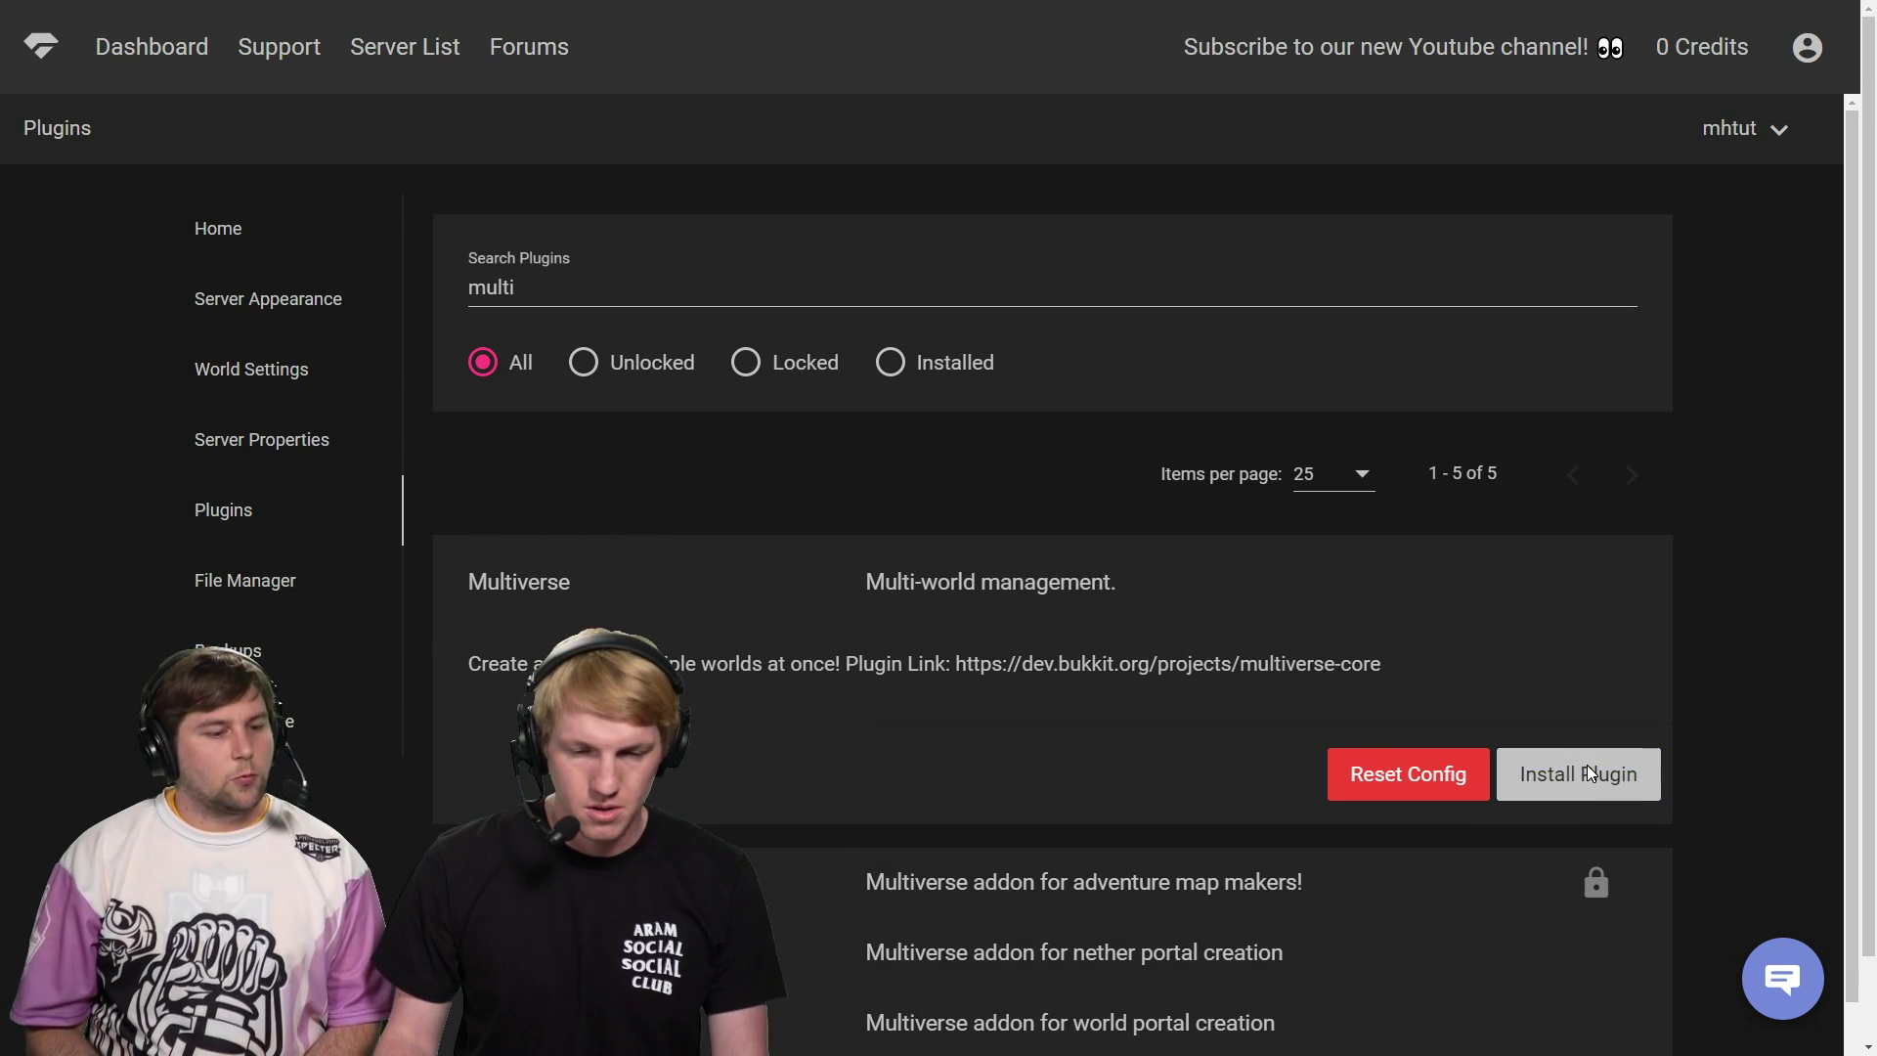
{"action": "double_click", "coordinate": [499, 286]}
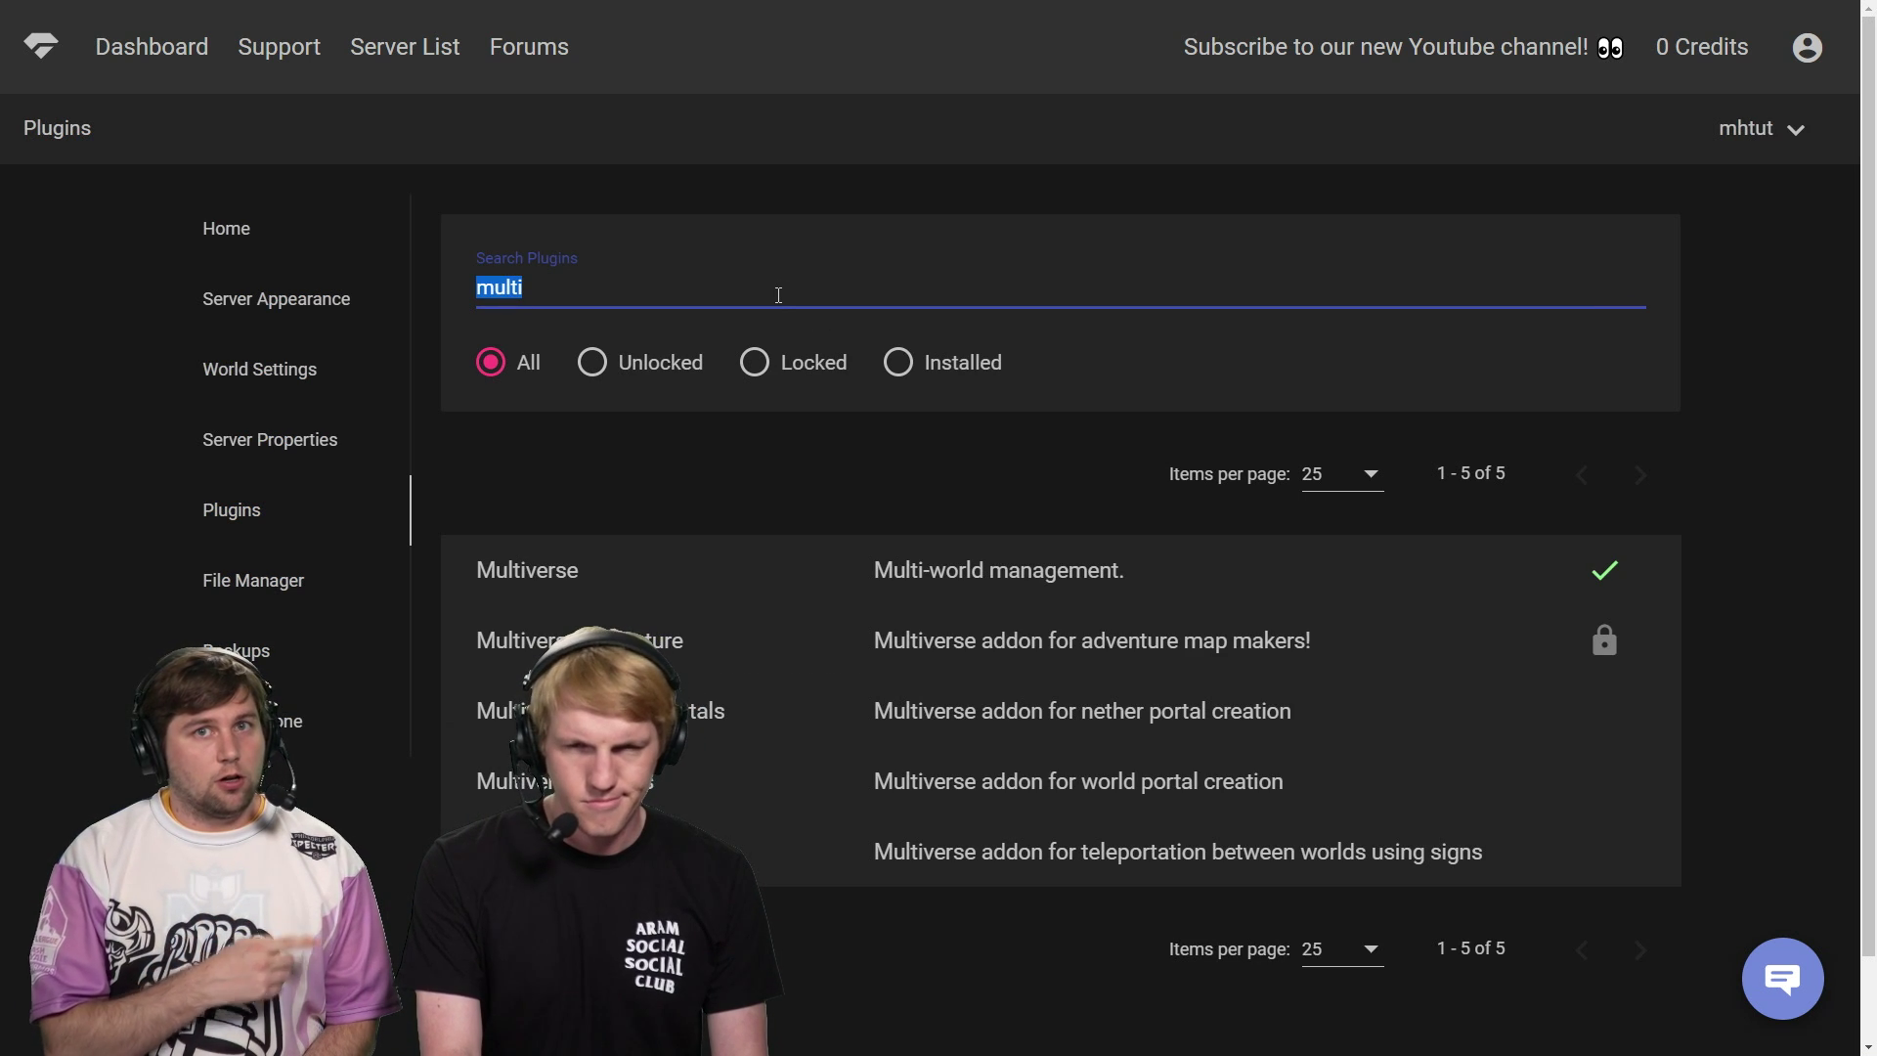
- Search for 'void' and install the VoidGenerator plugin
{"action": "type", "text": "void"}
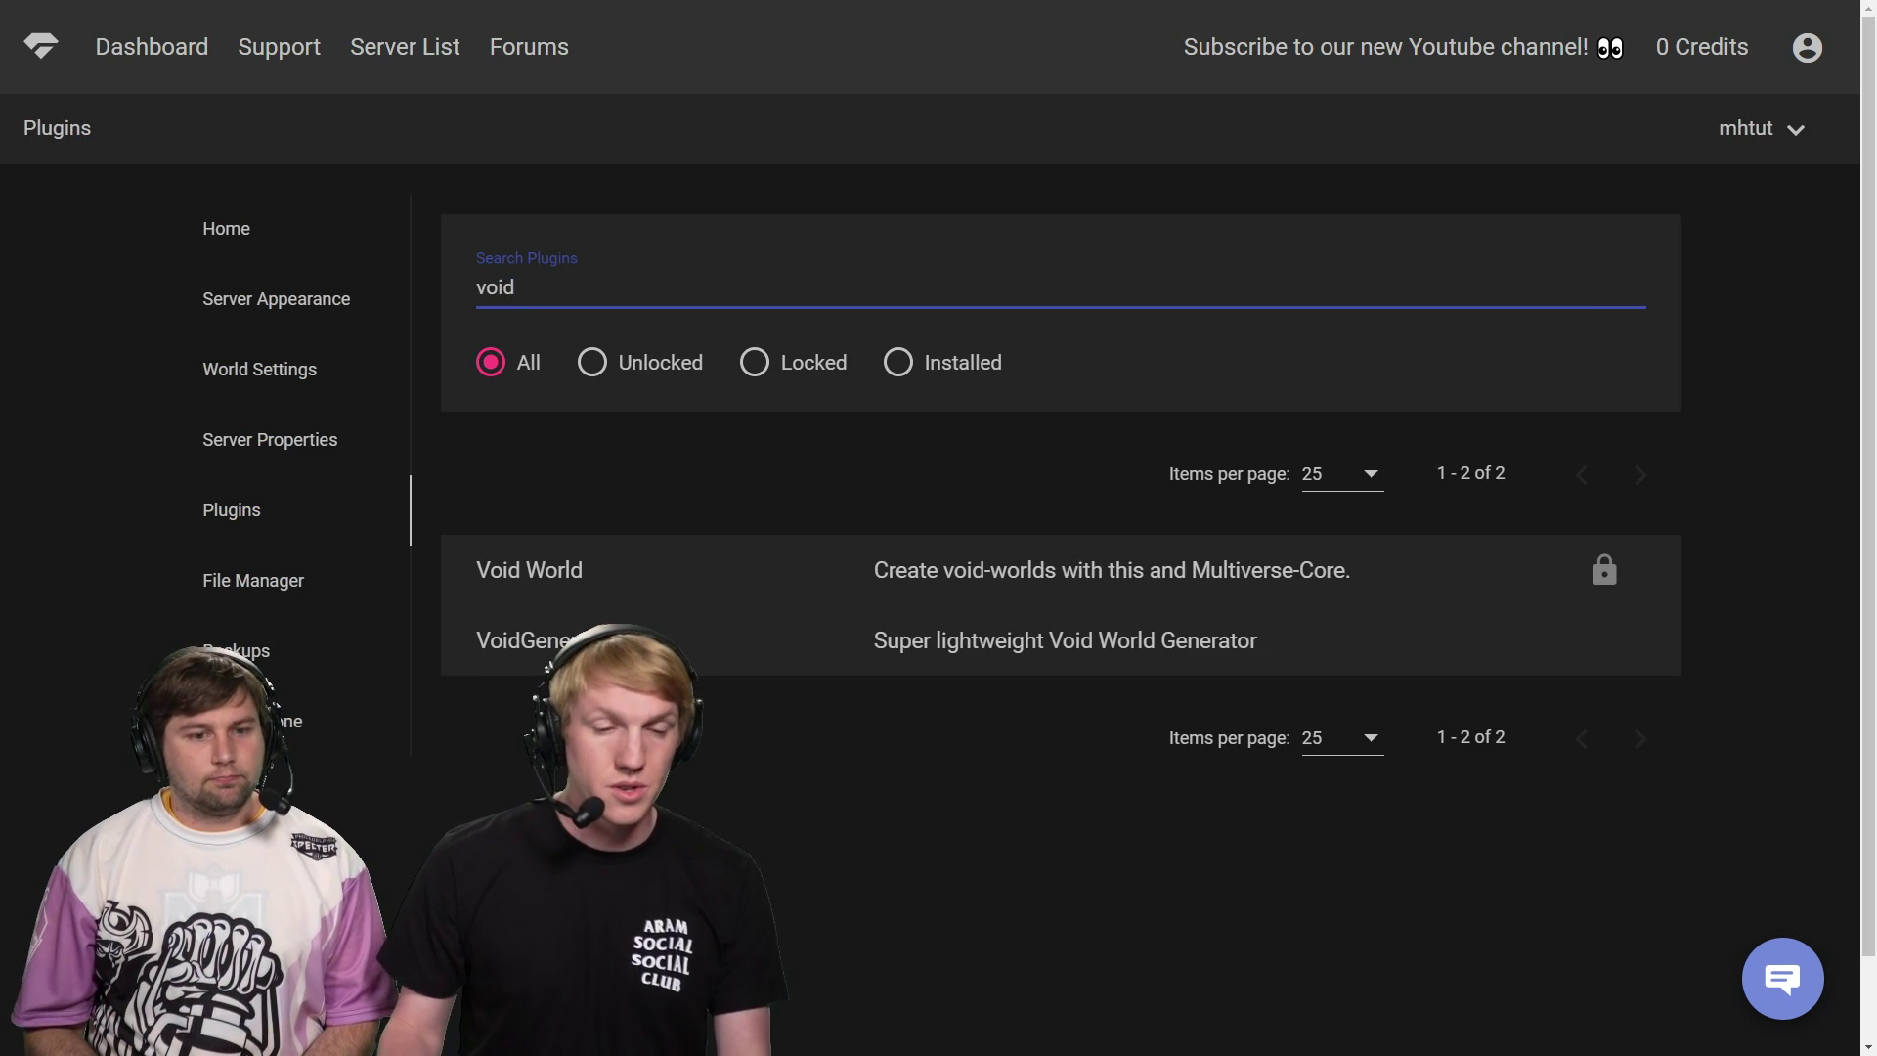
{"action": "left_click", "coordinate": [773, 658]}
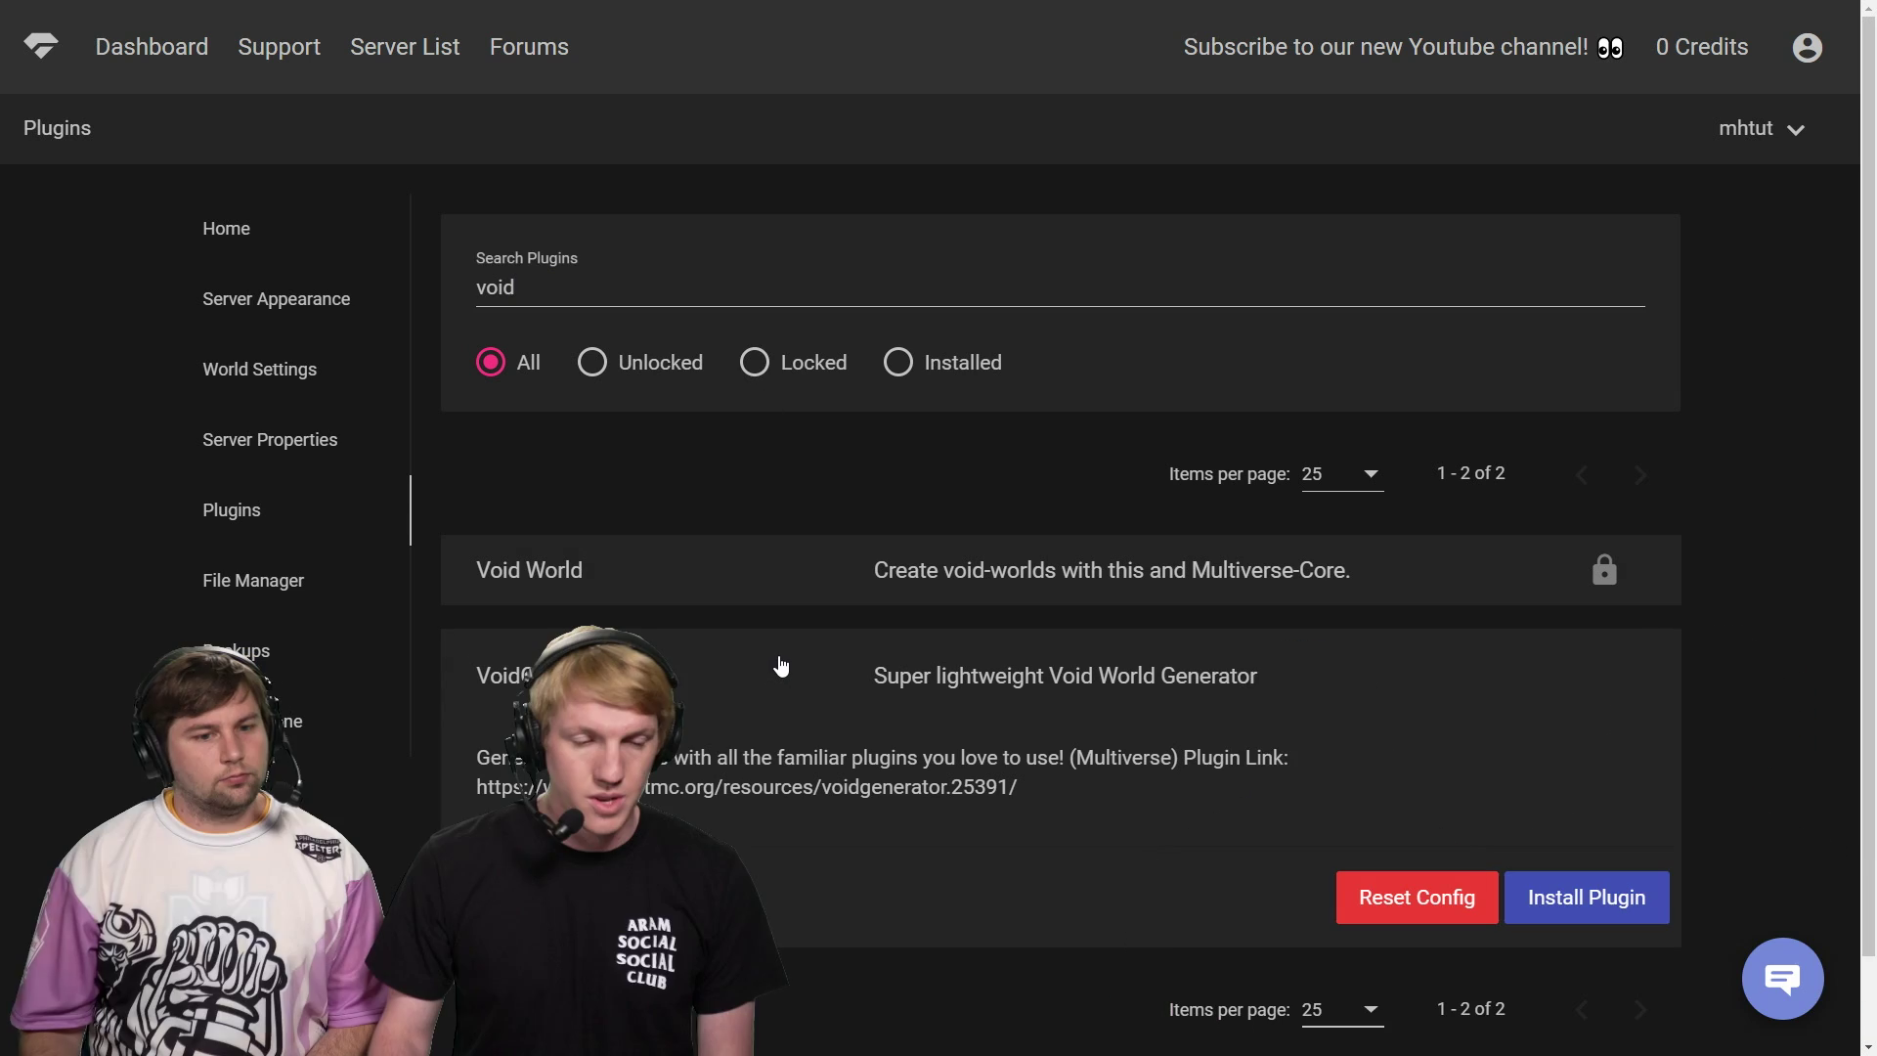
{"action": "left_click", "coordinate": [1591, 894]}
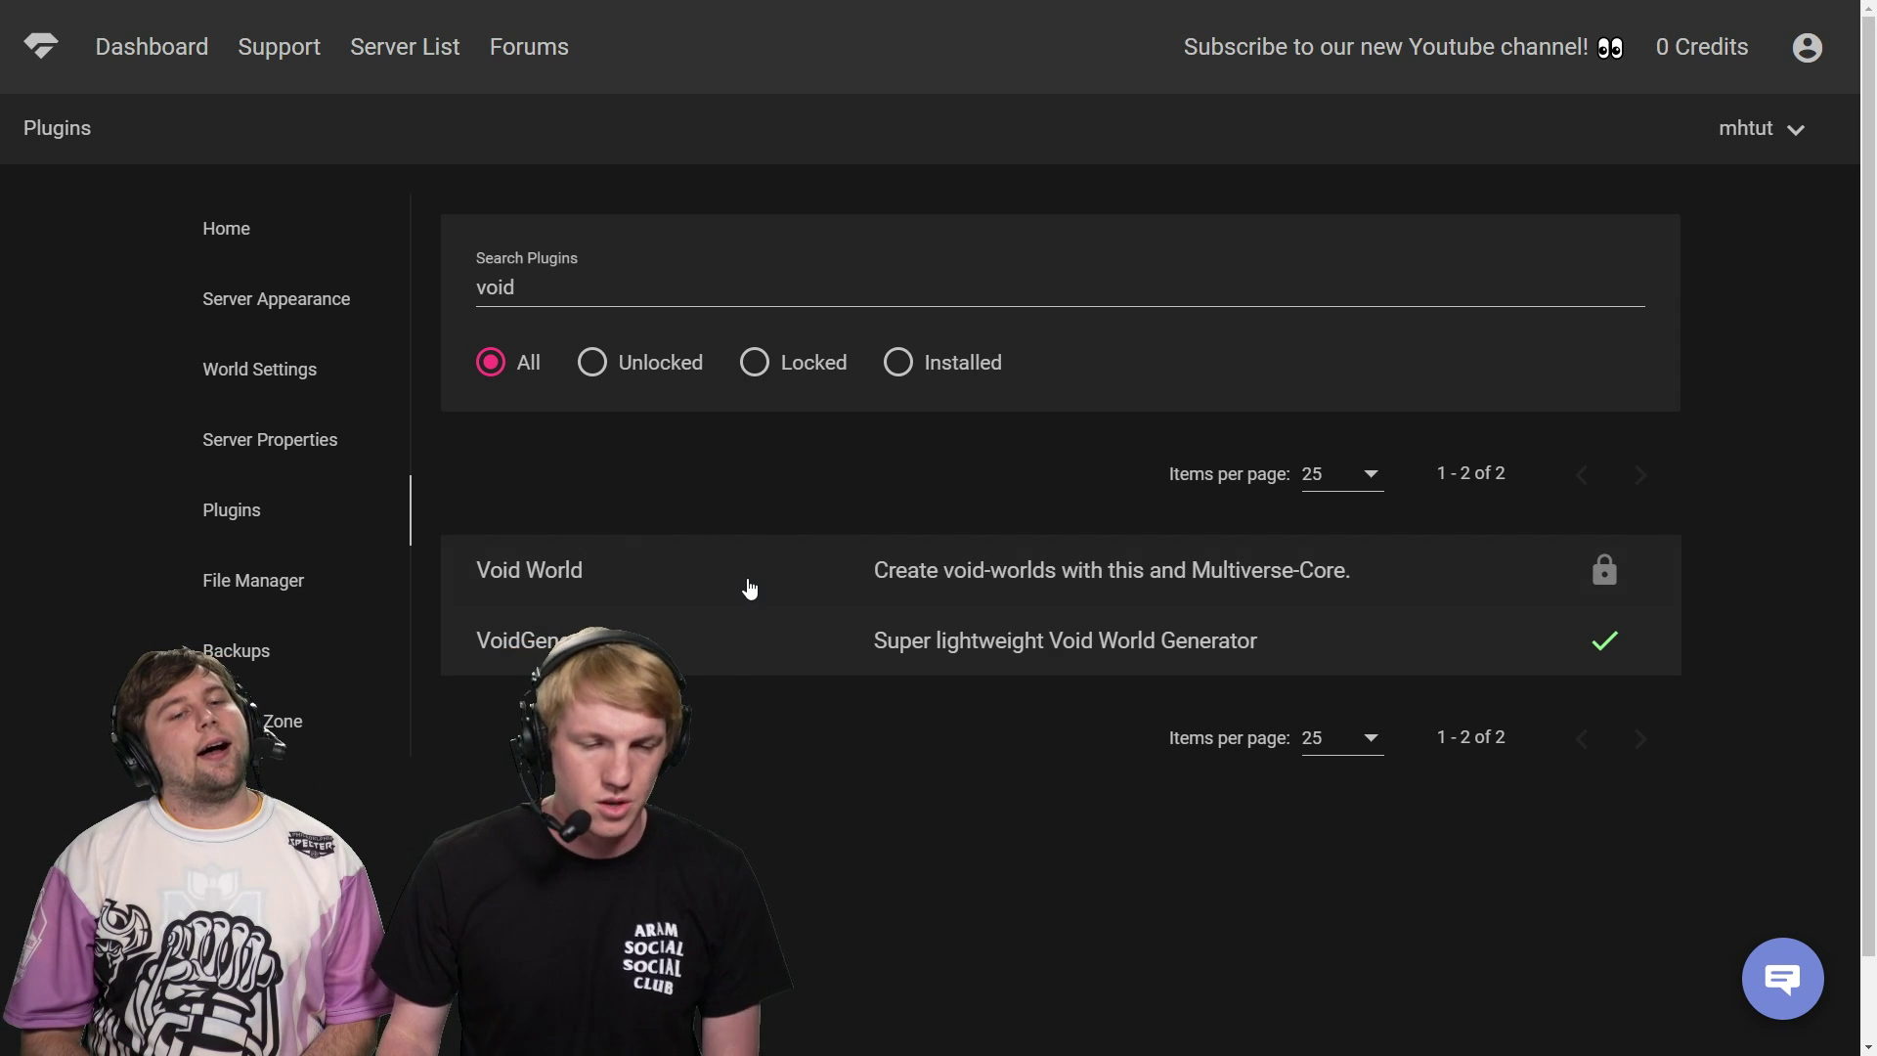
- Filter to installed plugins, clear the search box, and return to the server Home page
{"action": "left_click", "coordinate": [972, 373]}
{"action": "left_click", "coordinate": [518, 287]}
{"action": "key", "text": "ctrl+a"}
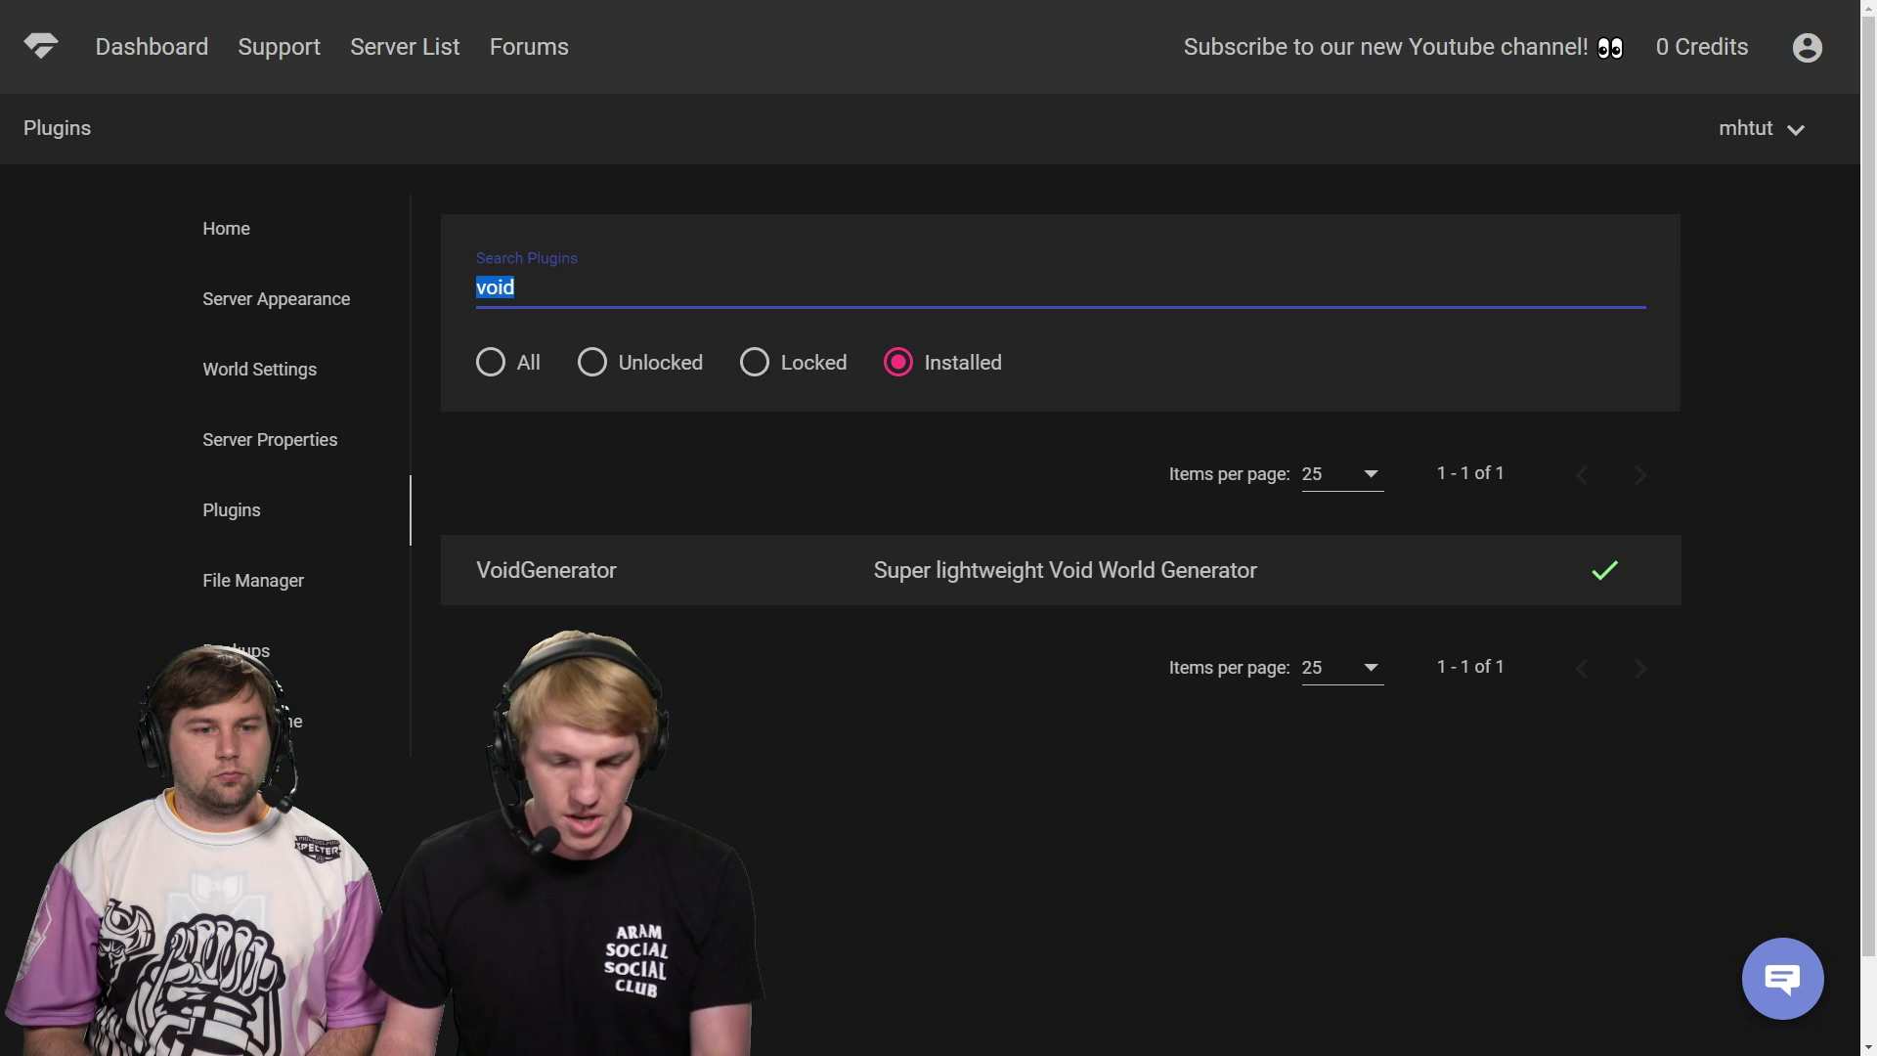
{"action": "key", "text": "BackSpace"}
{"action": "left_click", "coordinate": [664, 499]}
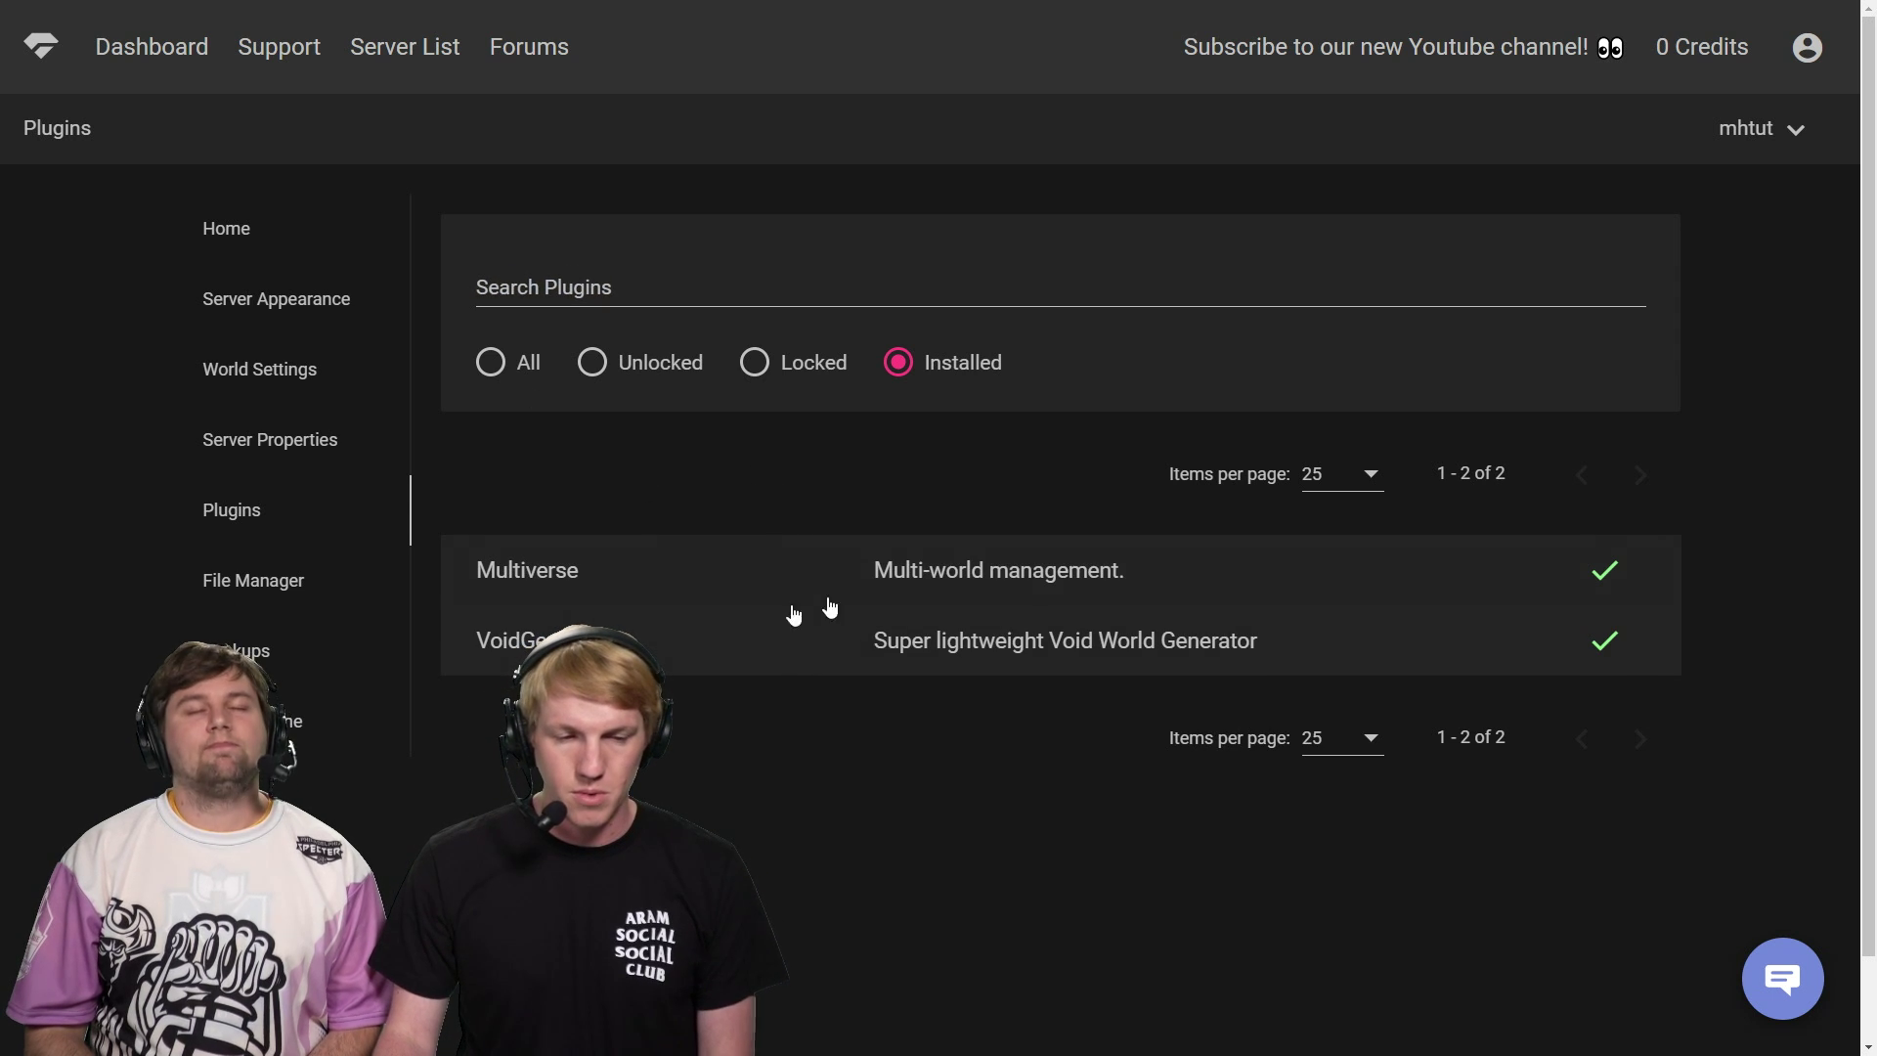
{"action": "left_click", "coordinate": [243, 229]}
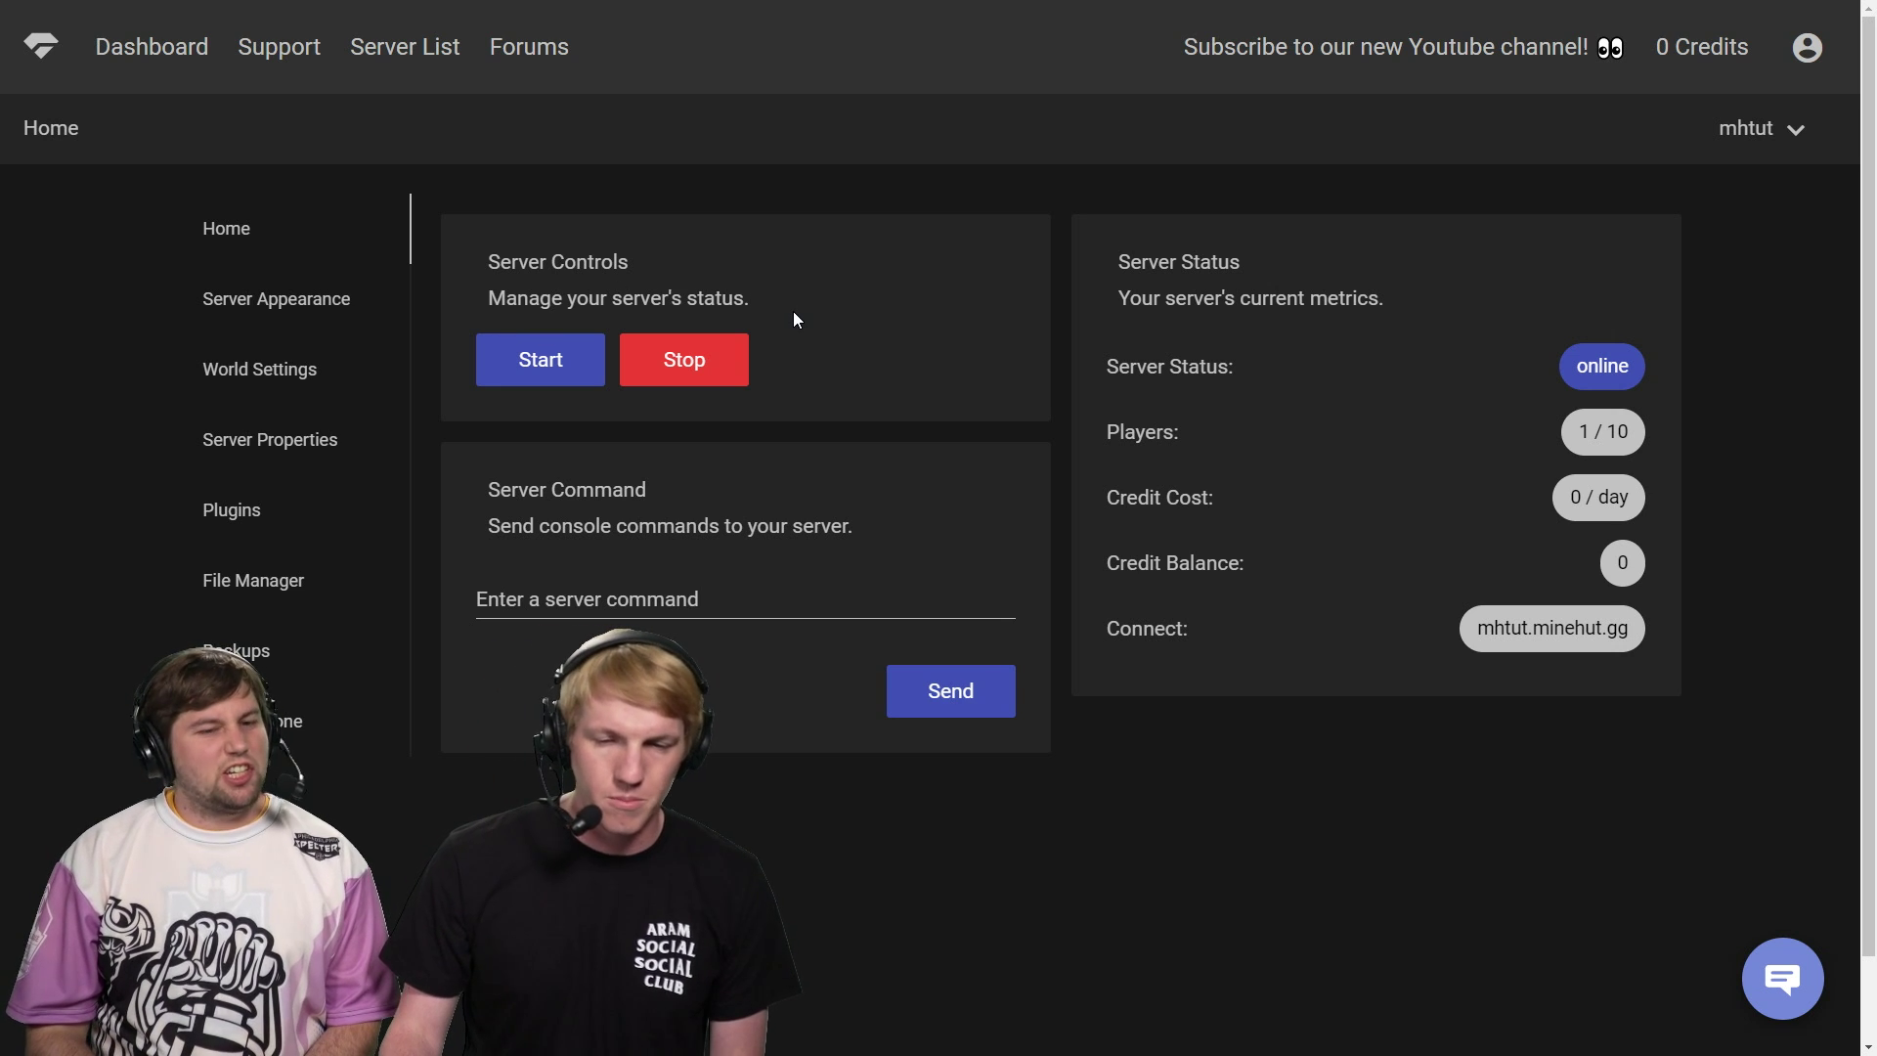
- Stop the server, confirm with Yes, then start it again
{"action": "left_click", "coordinate": [711, 367]}
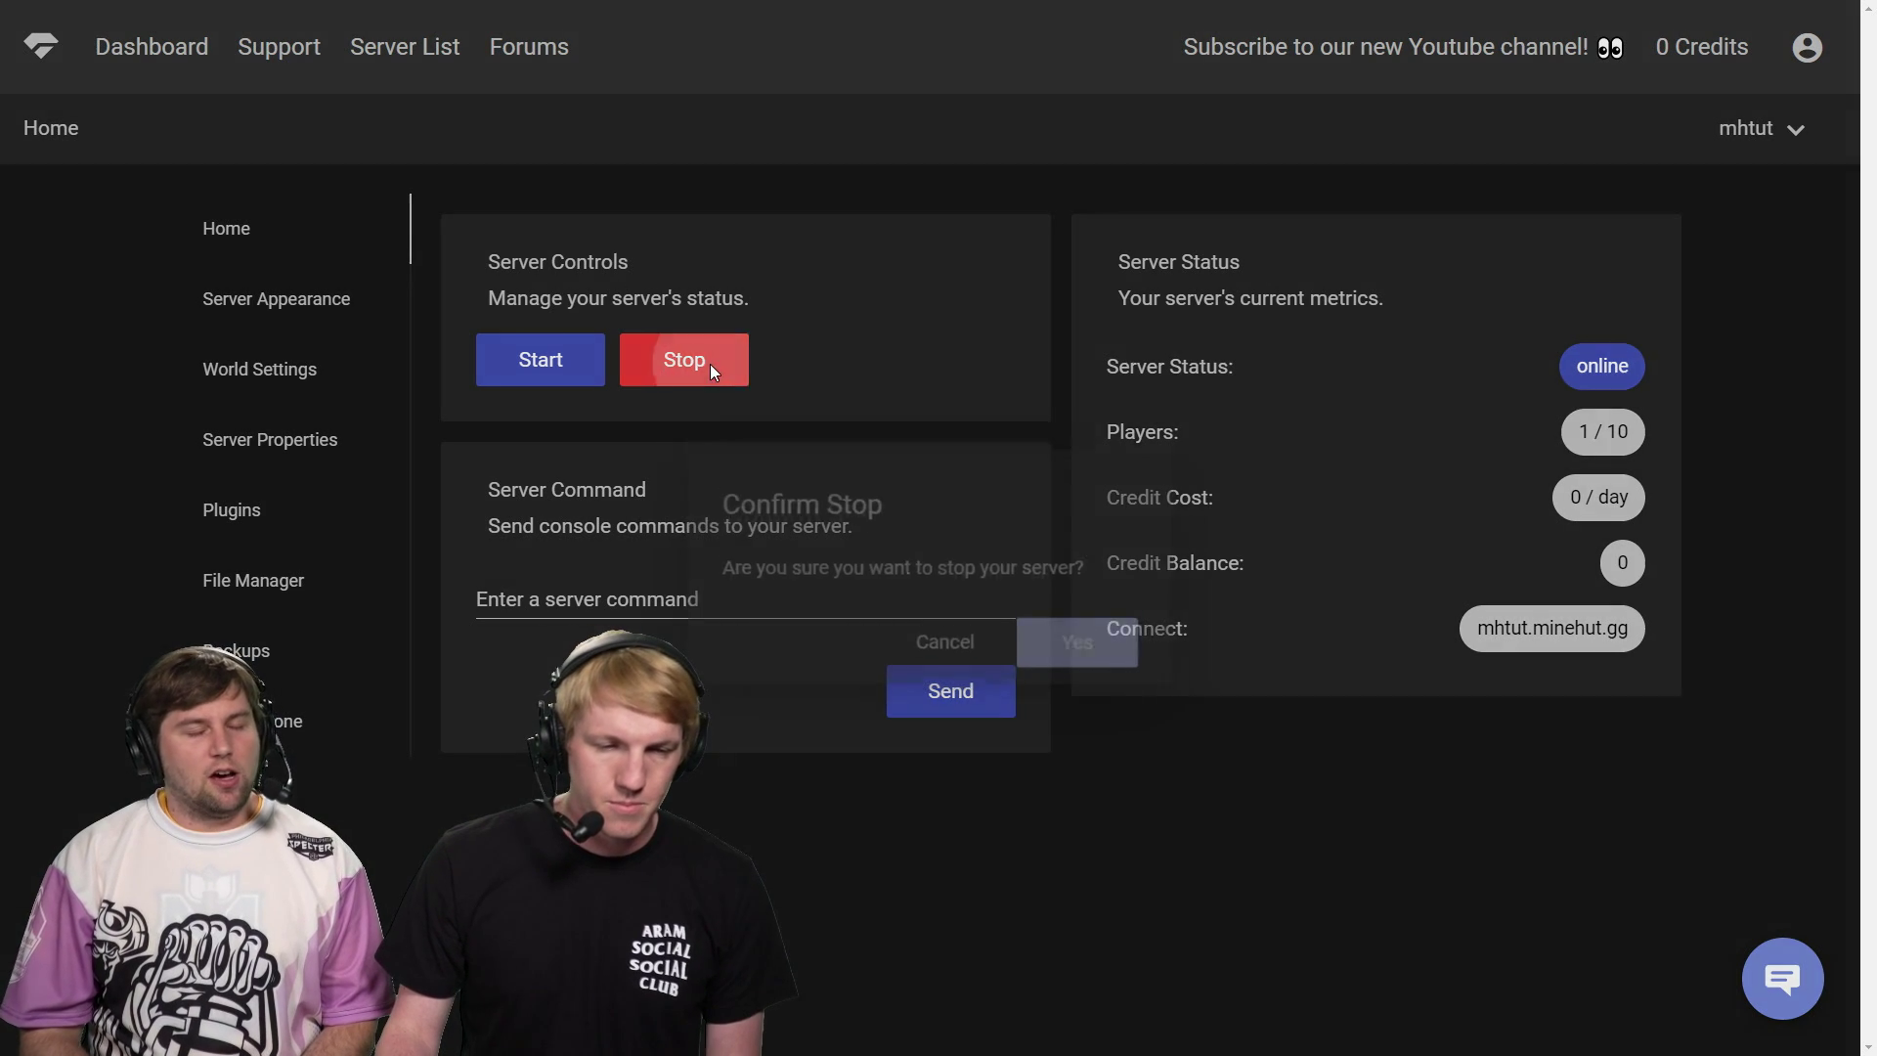
{"action": "left_click", "coordinate": [1091, 619]}
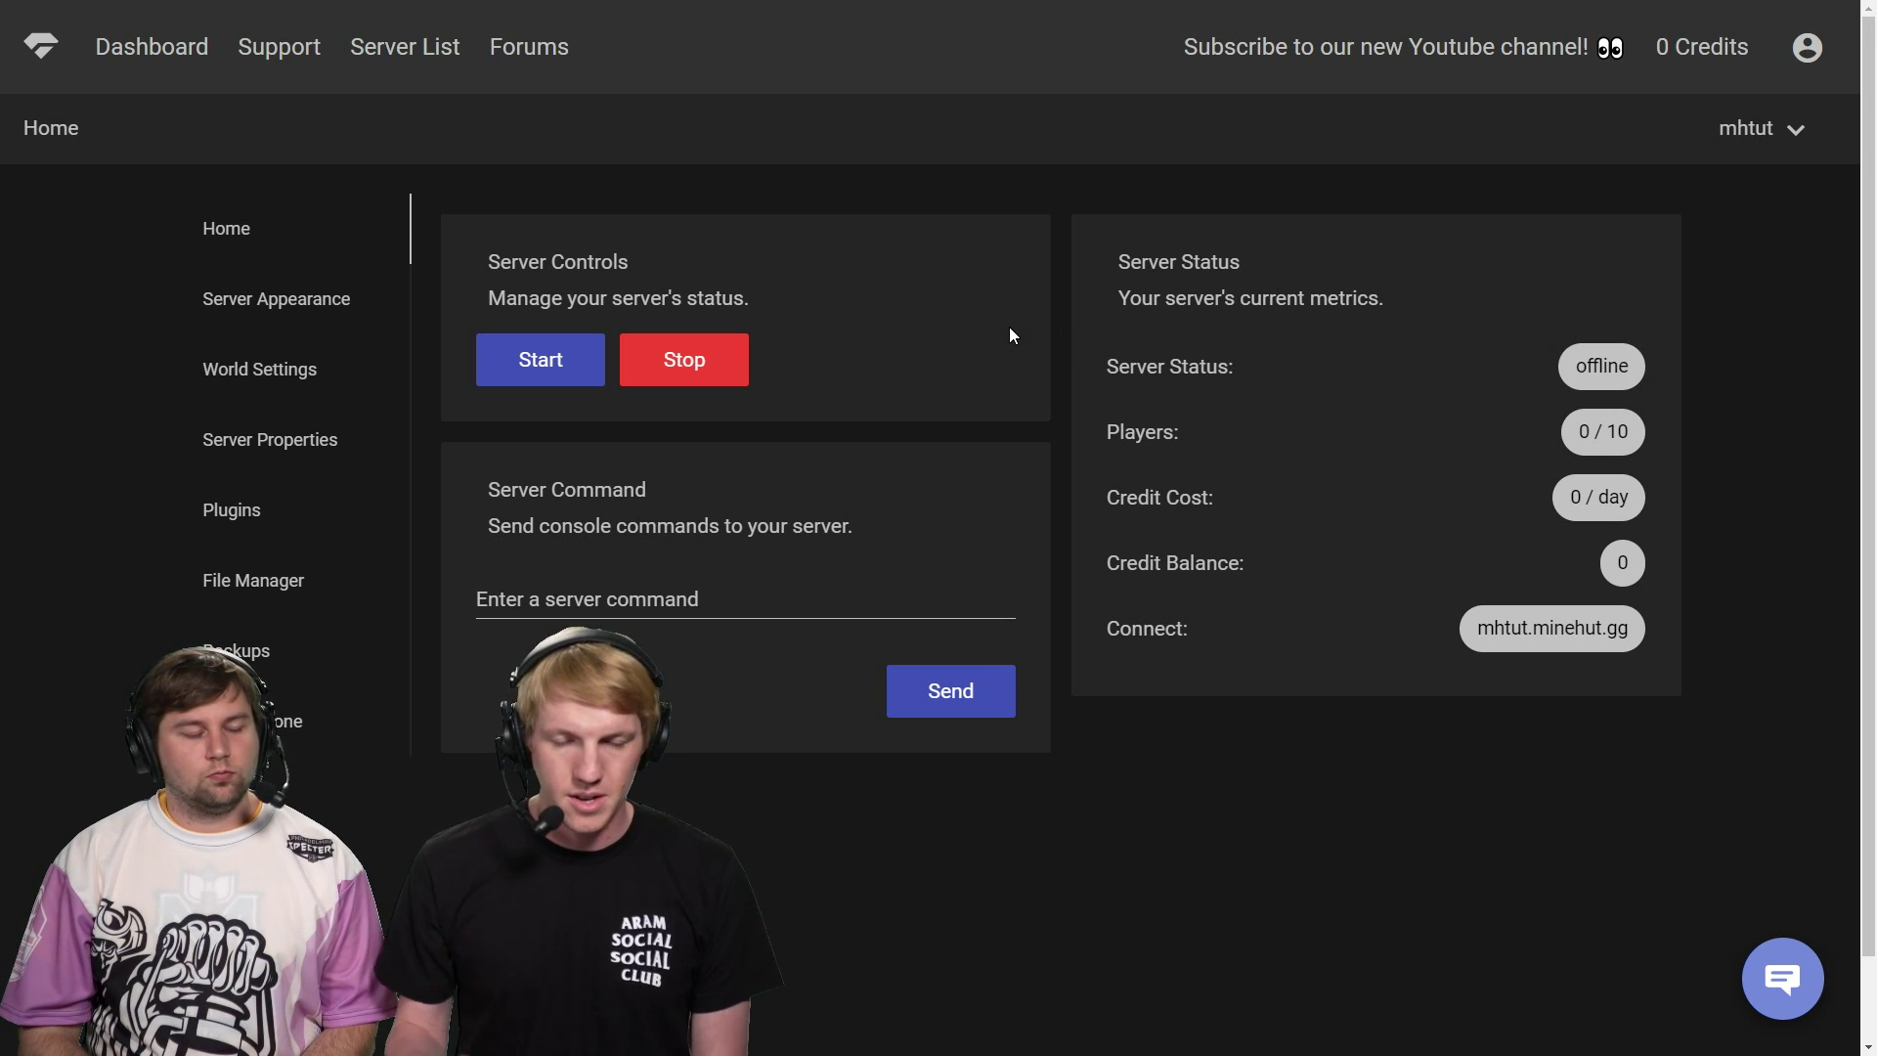
{"action": "left_click", "coordinate": [512, 366]}
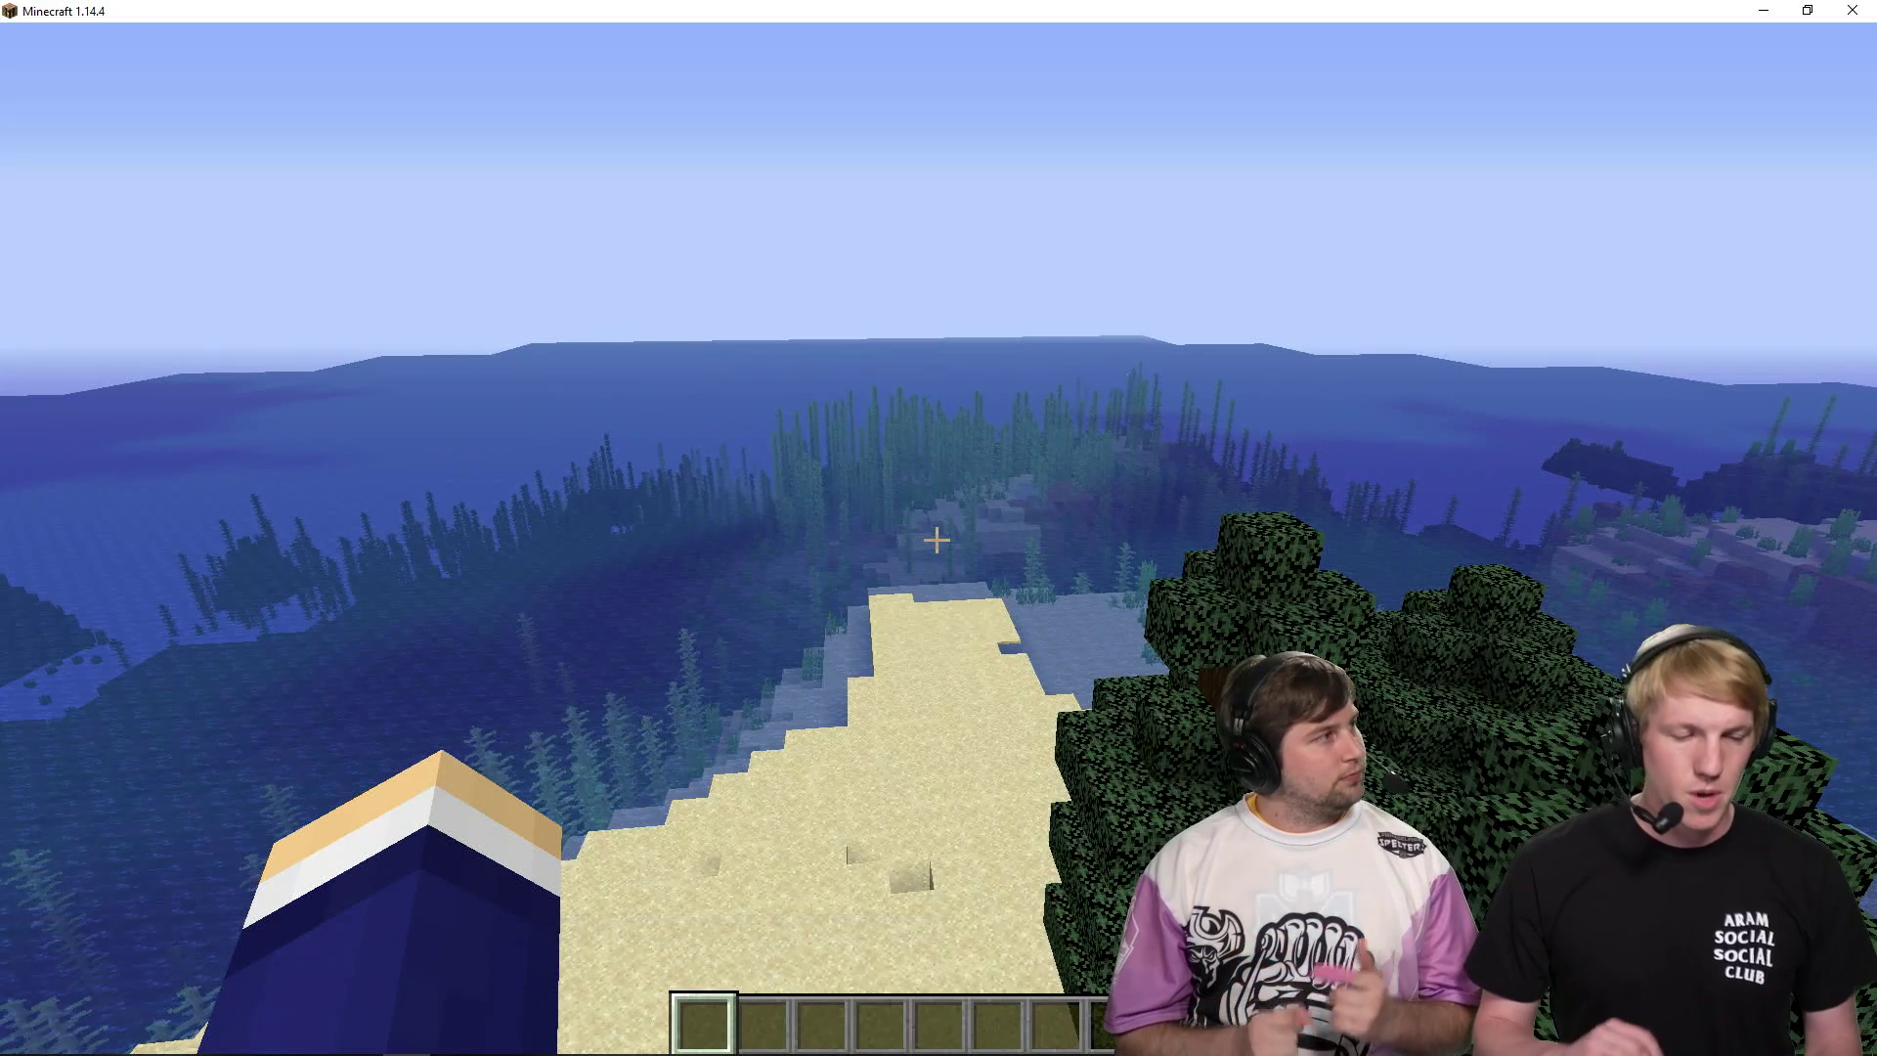
- Run /plugins to confirm Multiverse-Core and VoidGenerator are loaded
{"action": "key", "text": "slash"}
{"action": "type", "text": "pl"}
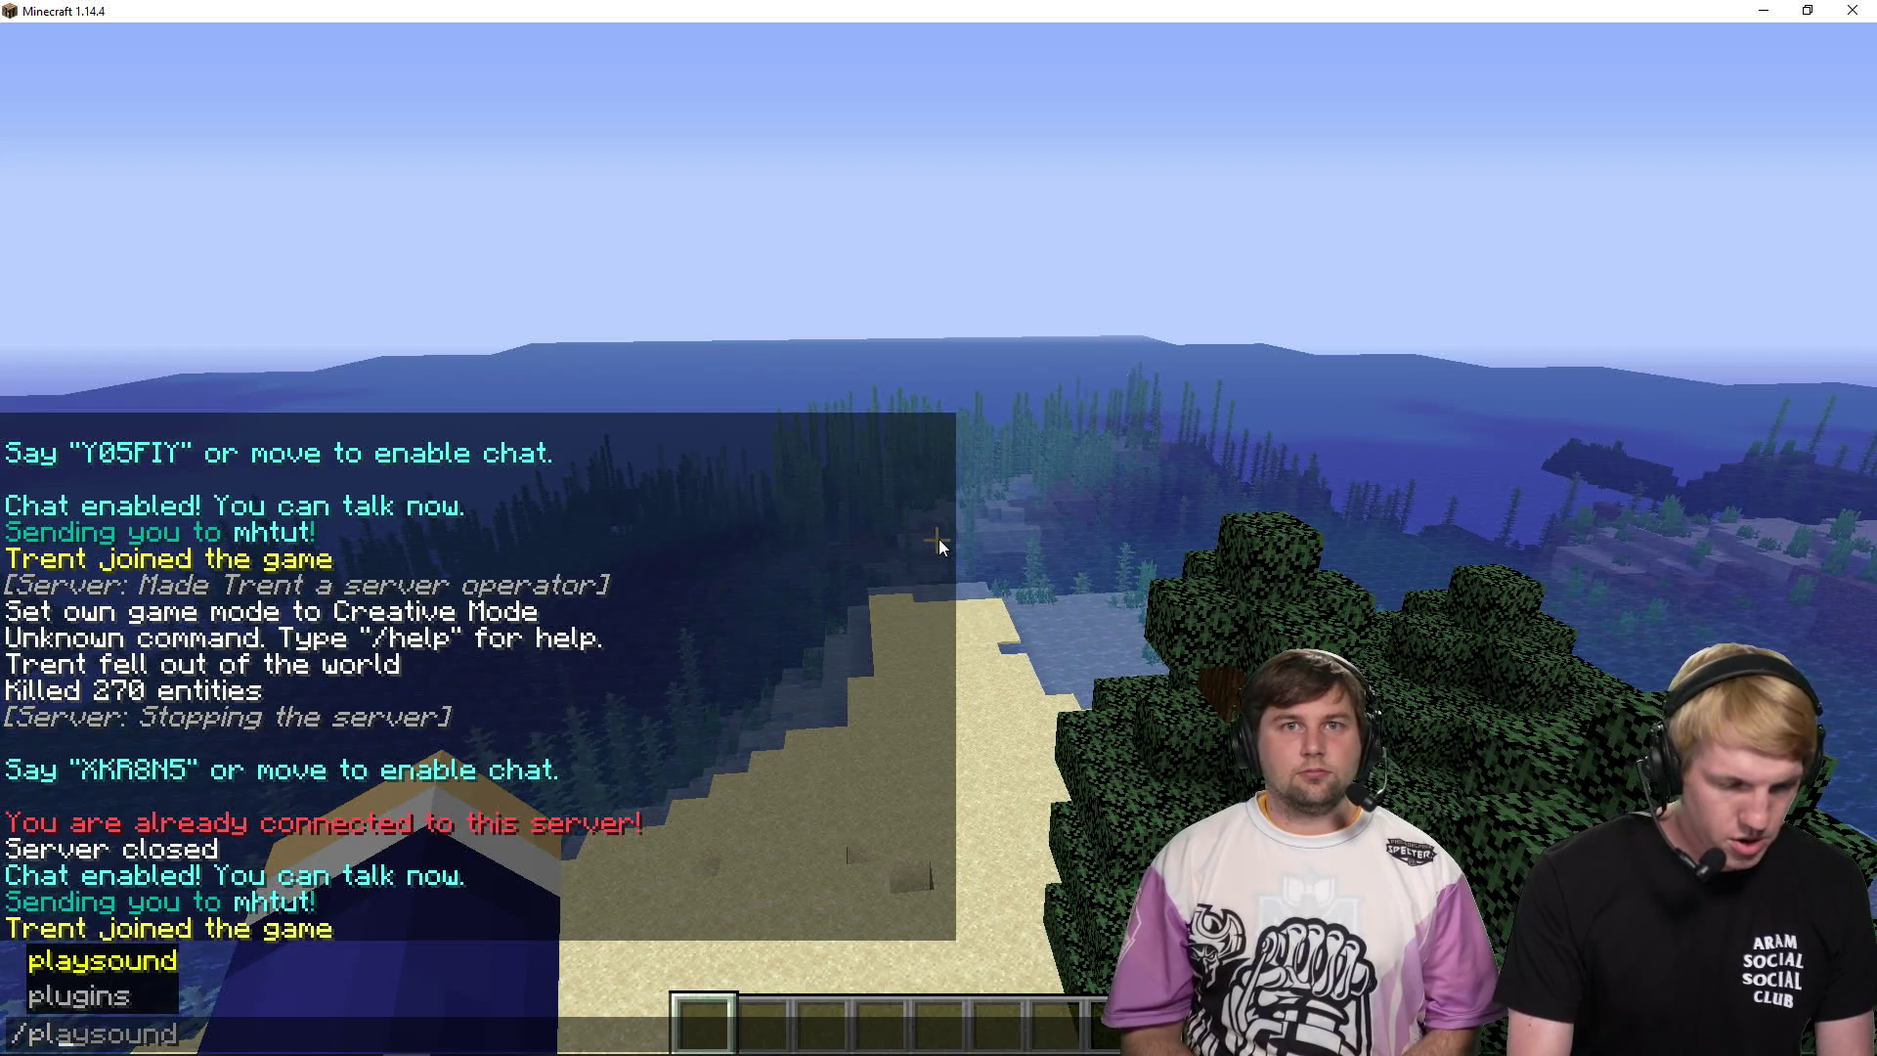
{"action": "type", "text": "ugins"}
{"action": "key", "text": "Return"}
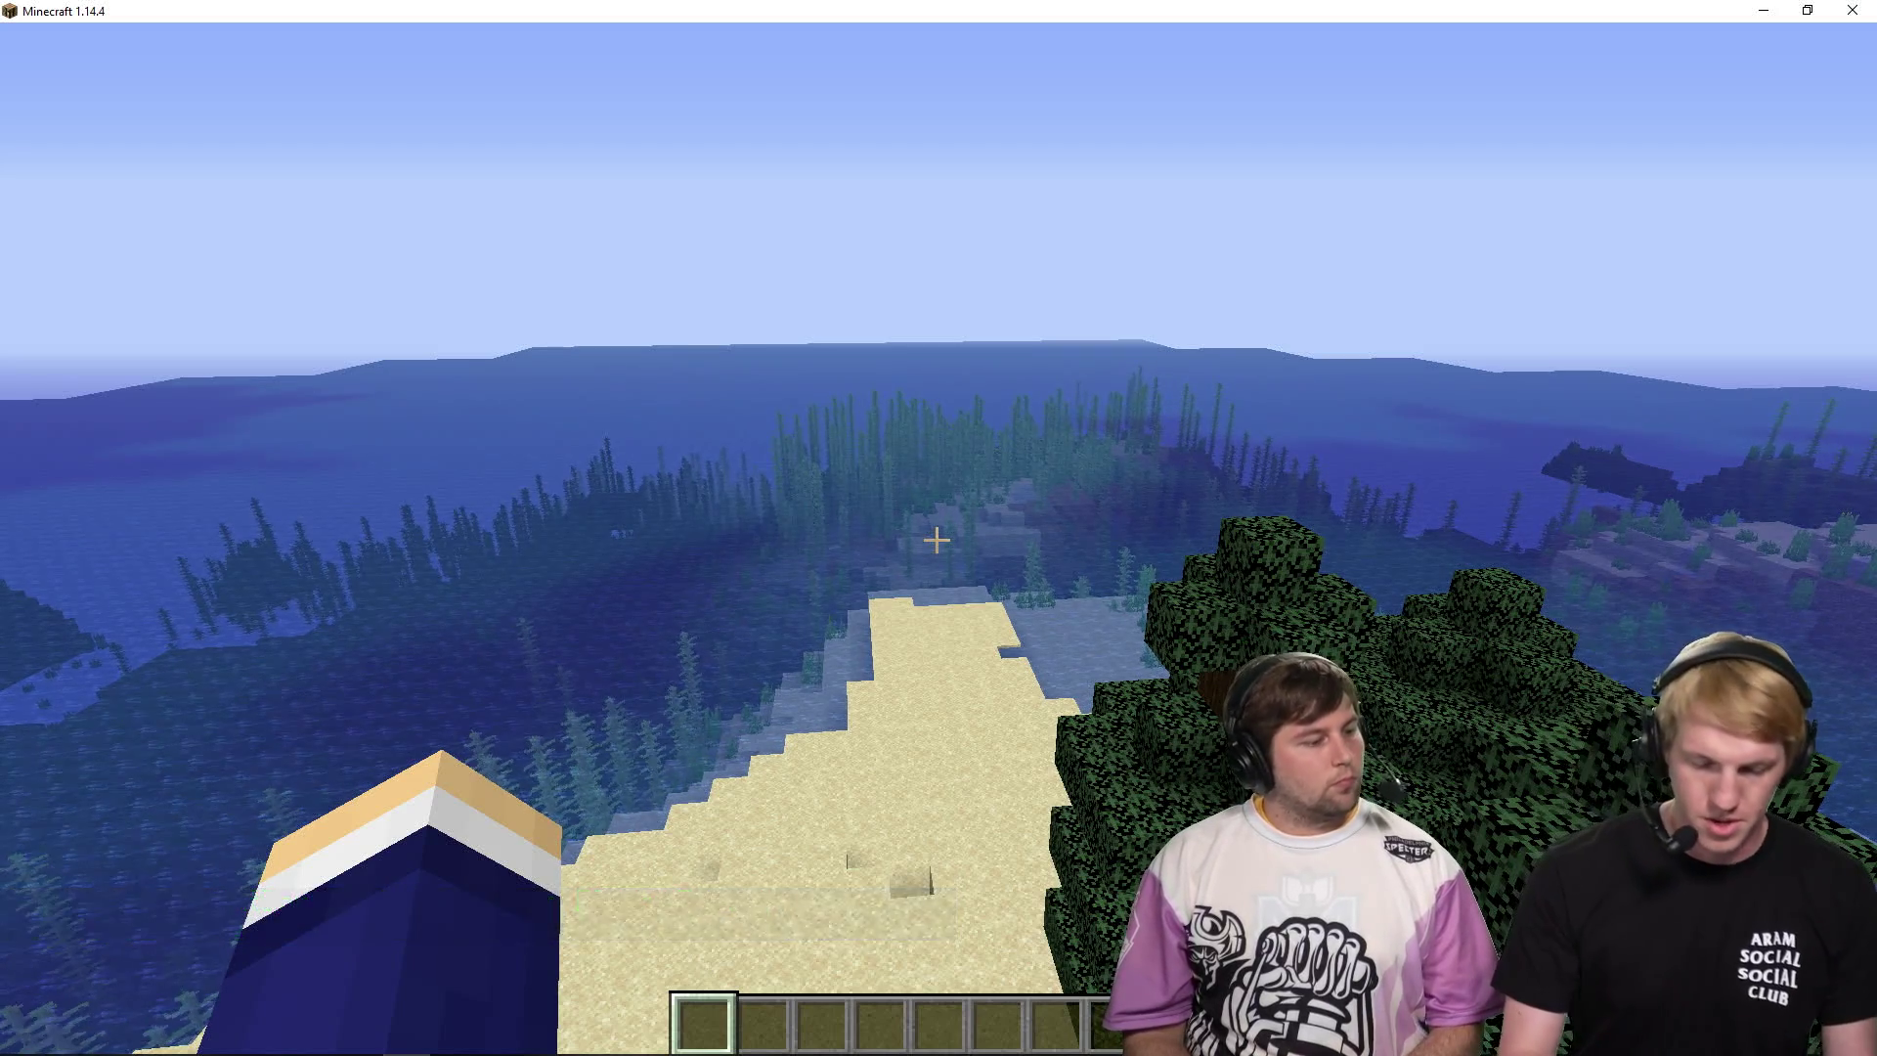
- Create a flat world named trent with /mv create trent normal -t flat
{"action": "key", "text": "slash"}
{"action": "type", "text": "mvc"}
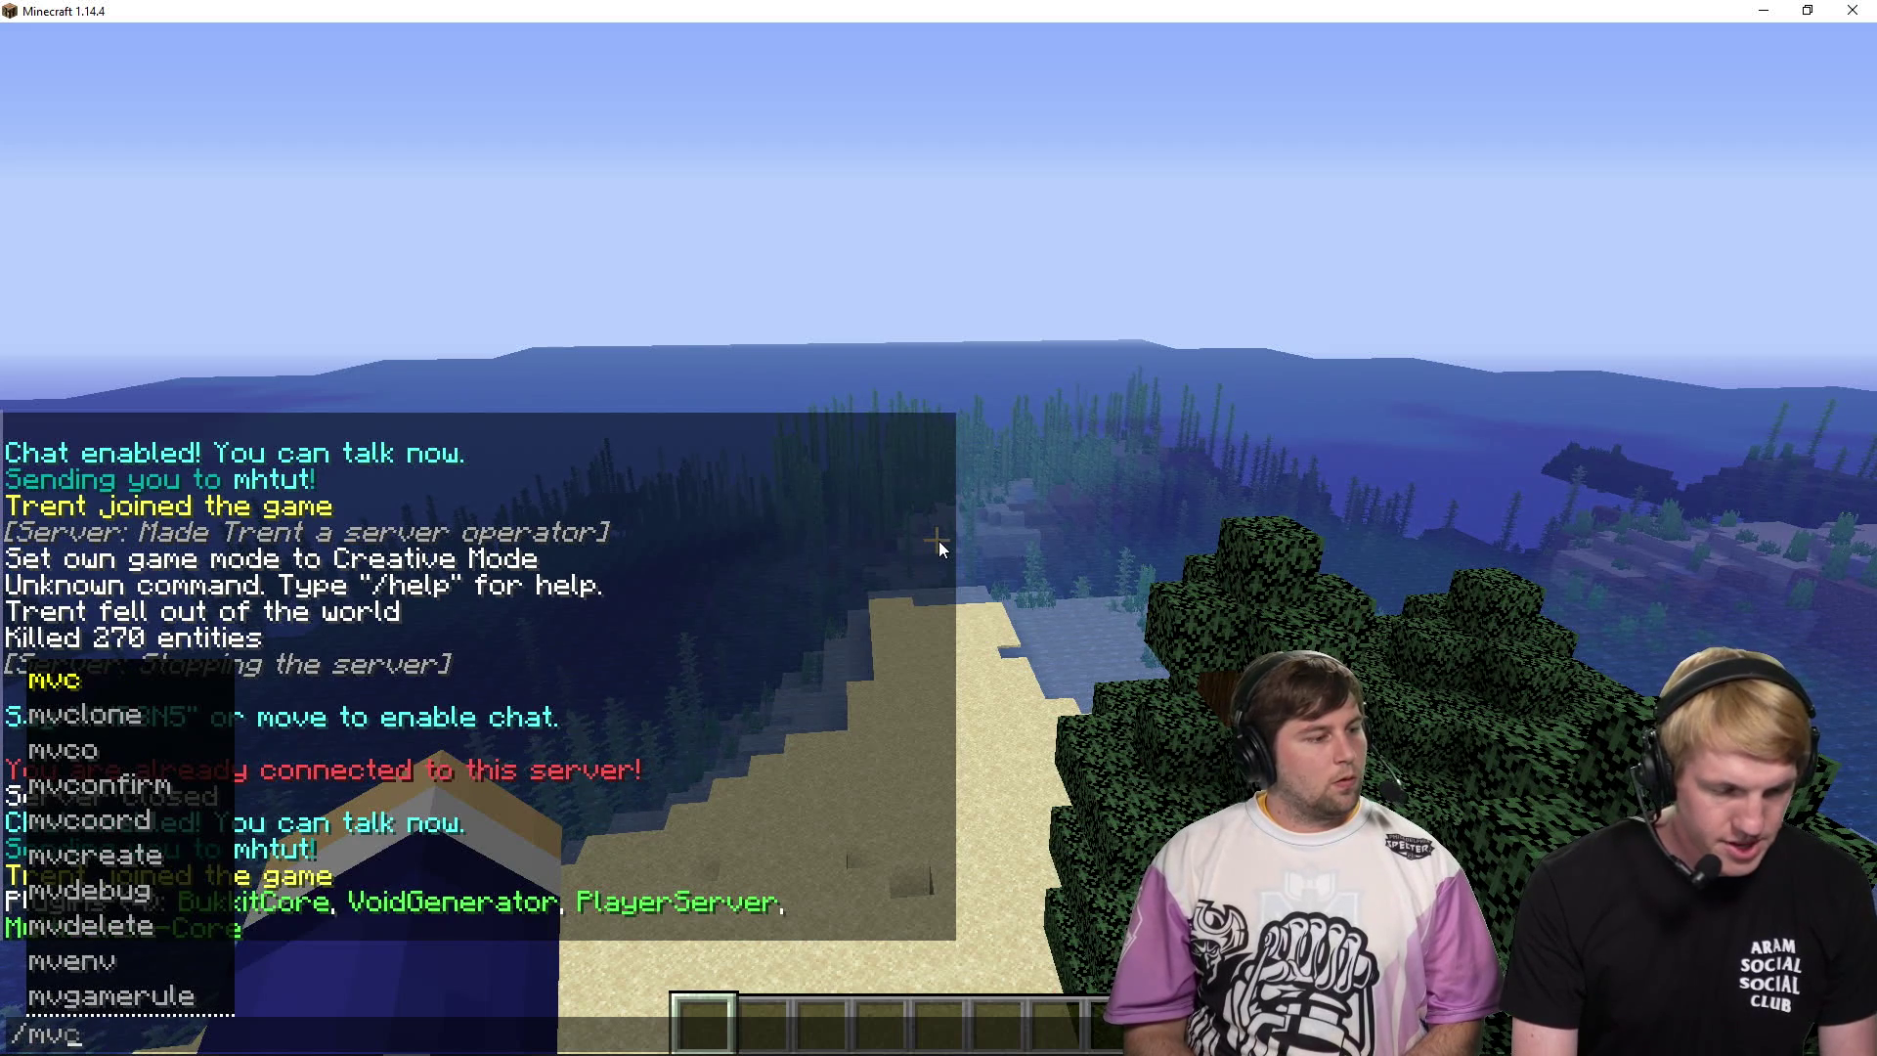
{"action": "key", "text": "BackSpace"}
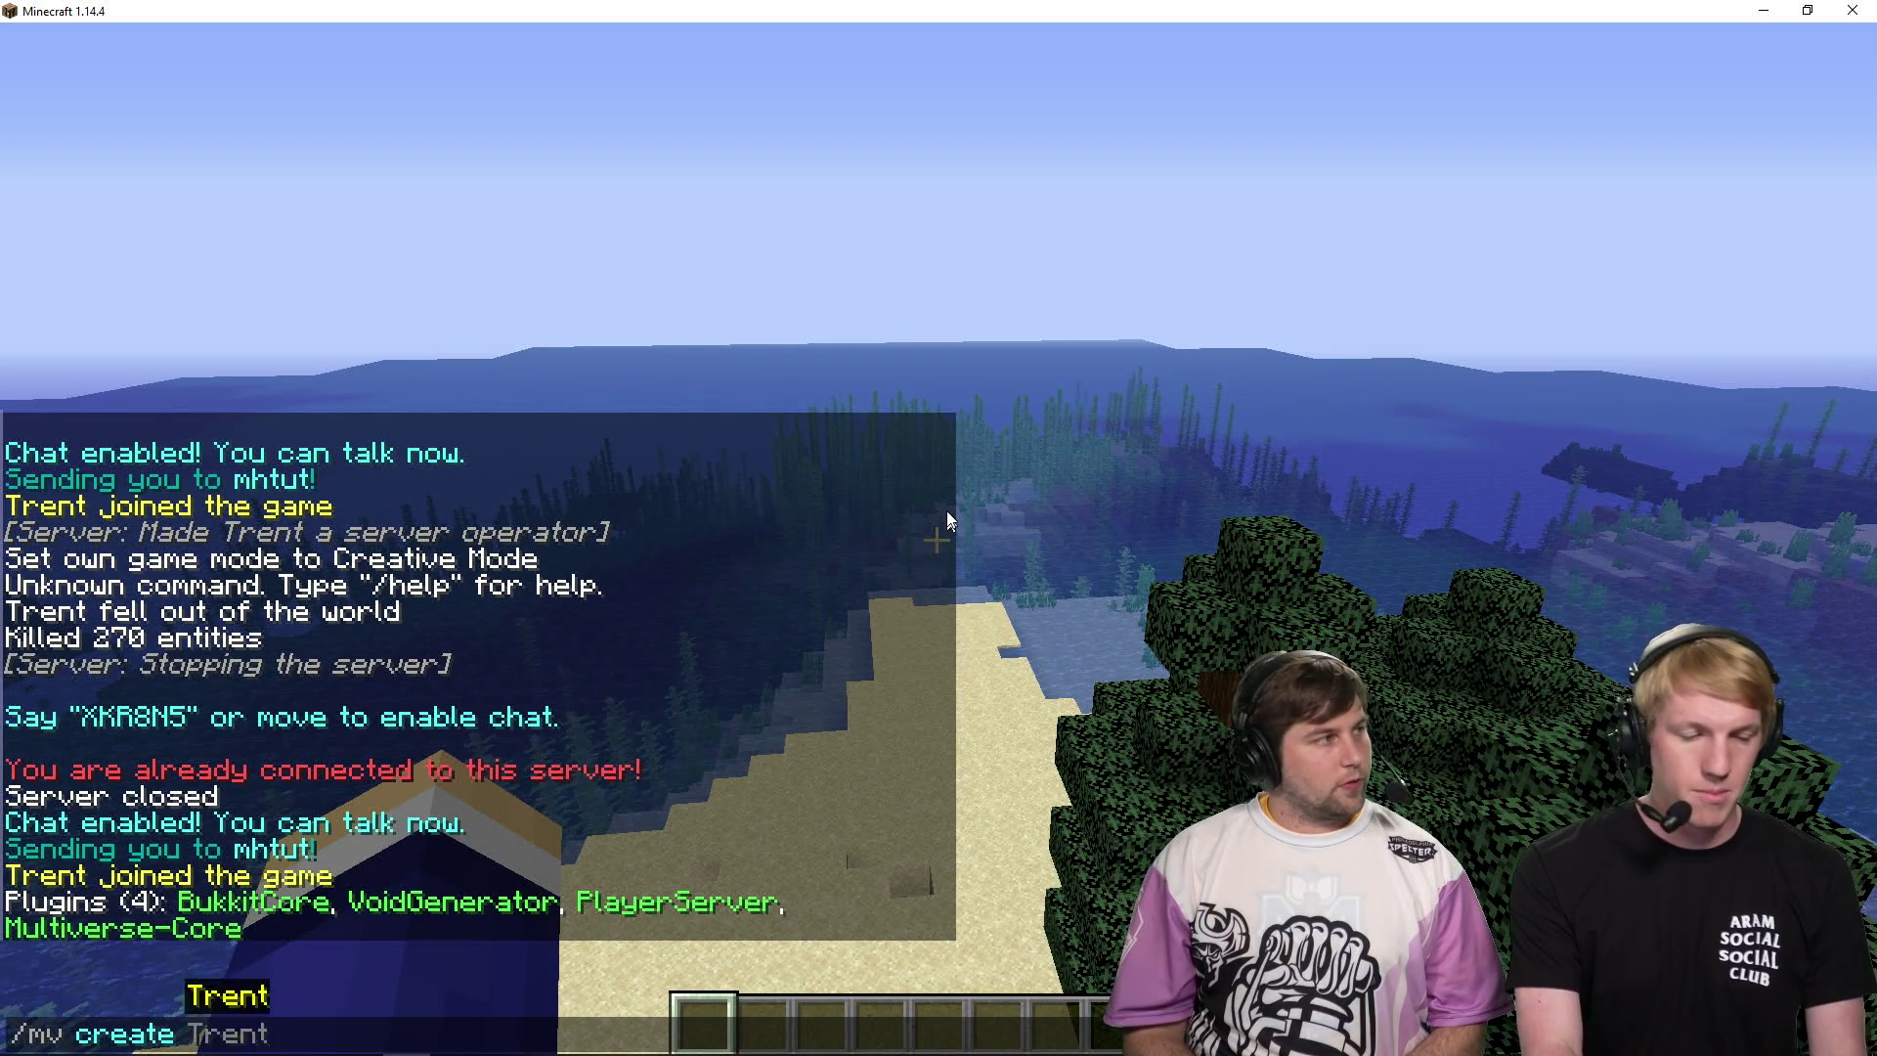
{"action": "type", "text": "create trent "}
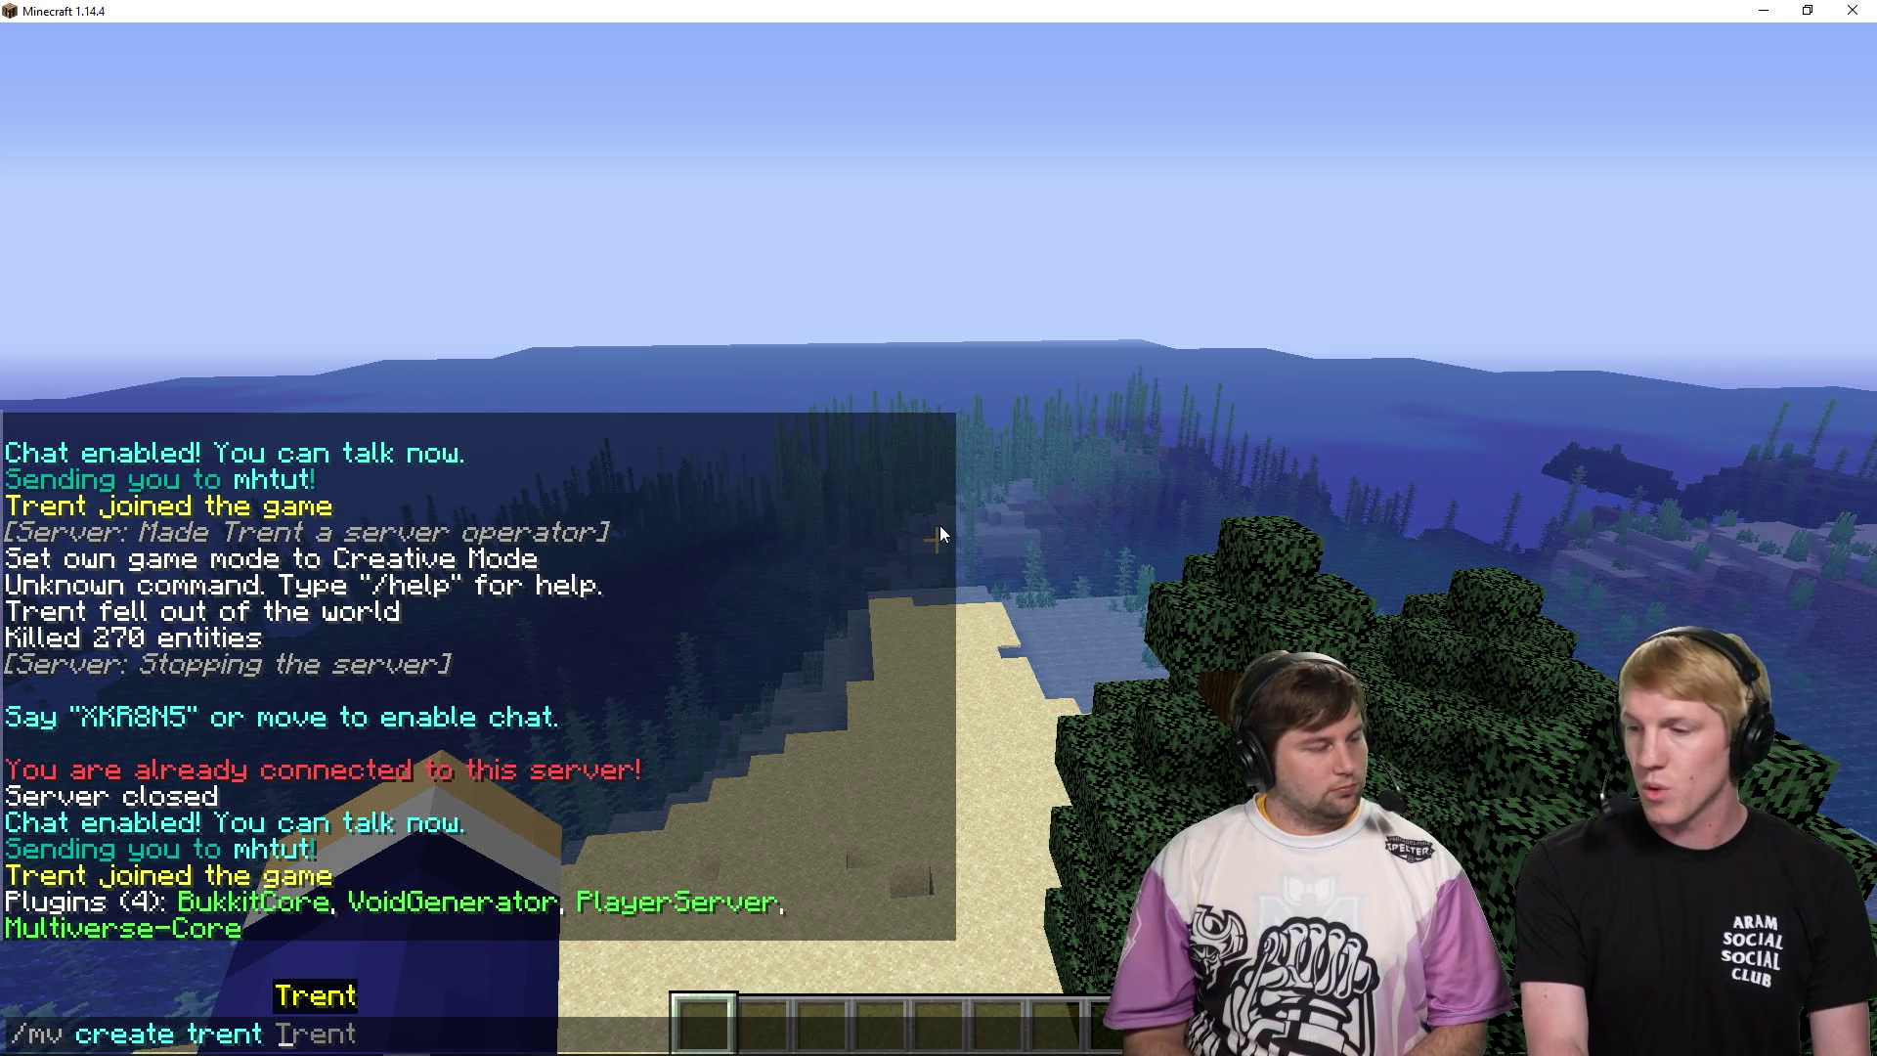
{"action": "type", "text": "normal -"}
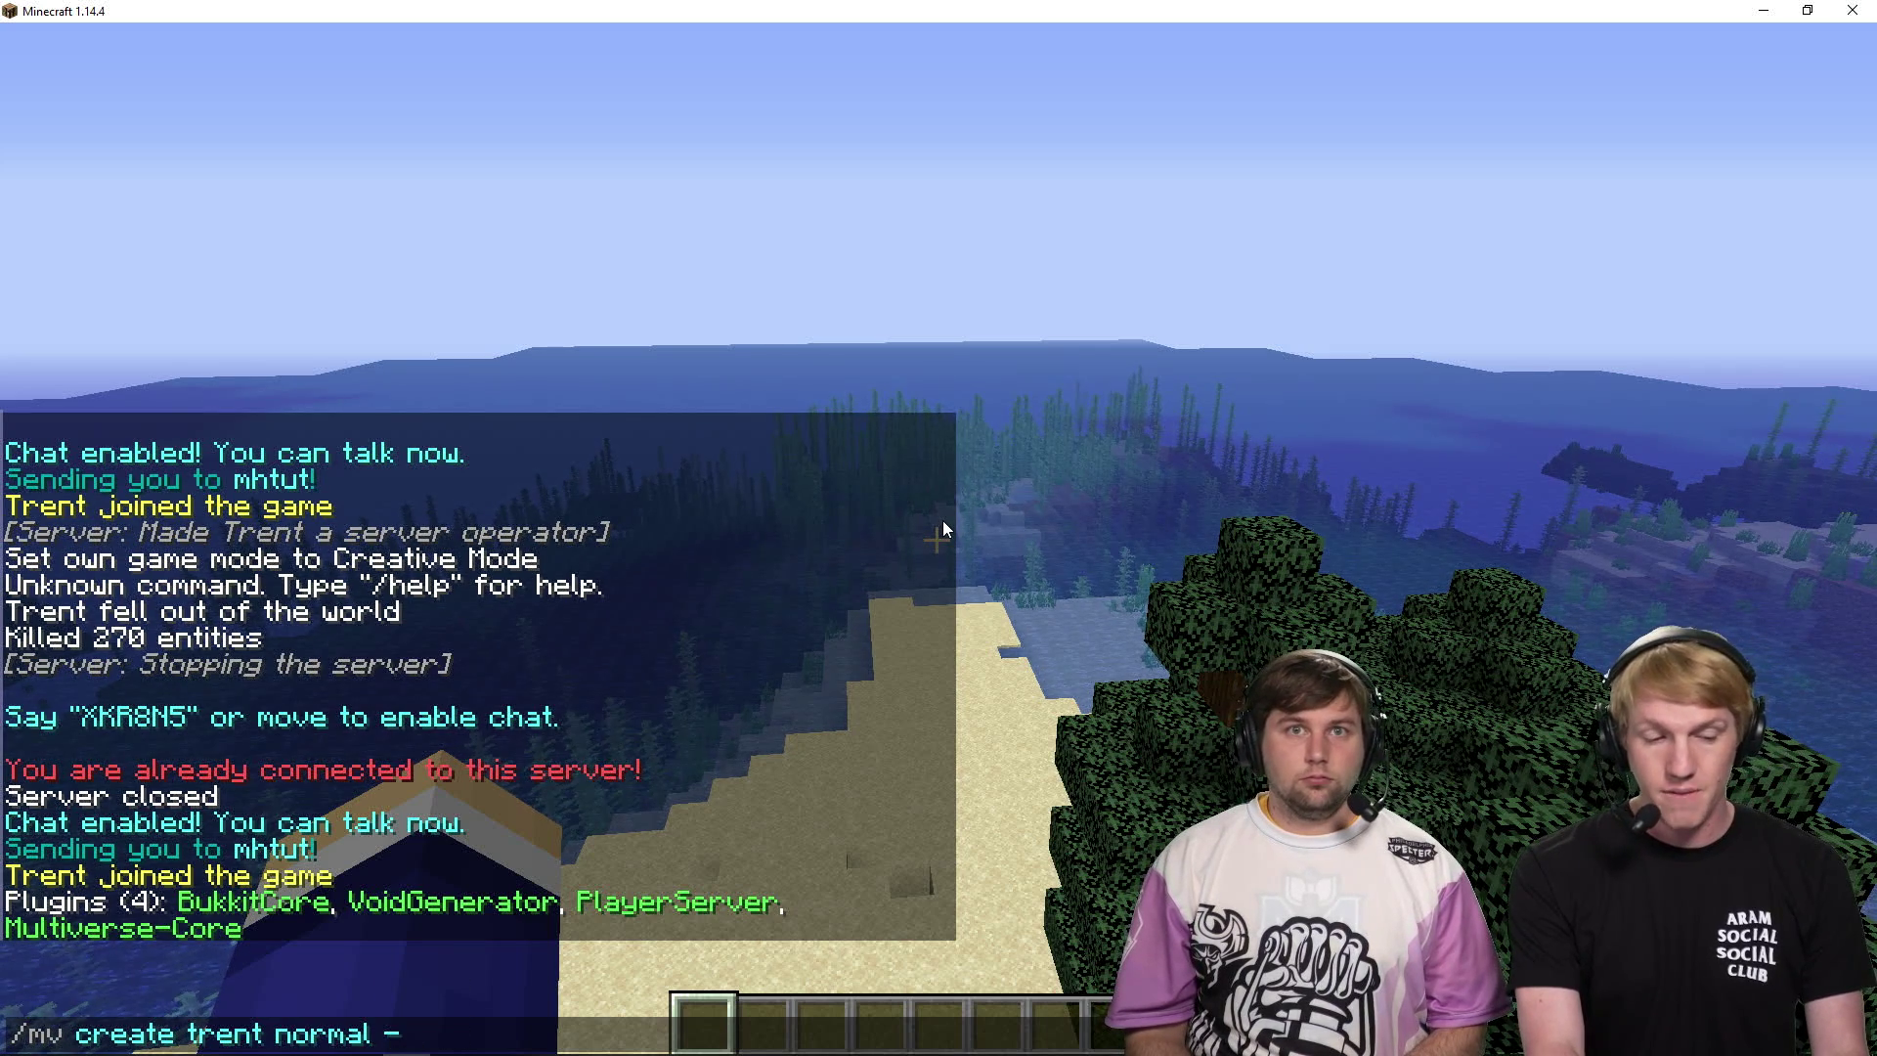
{"action": "type", "text": "t"}
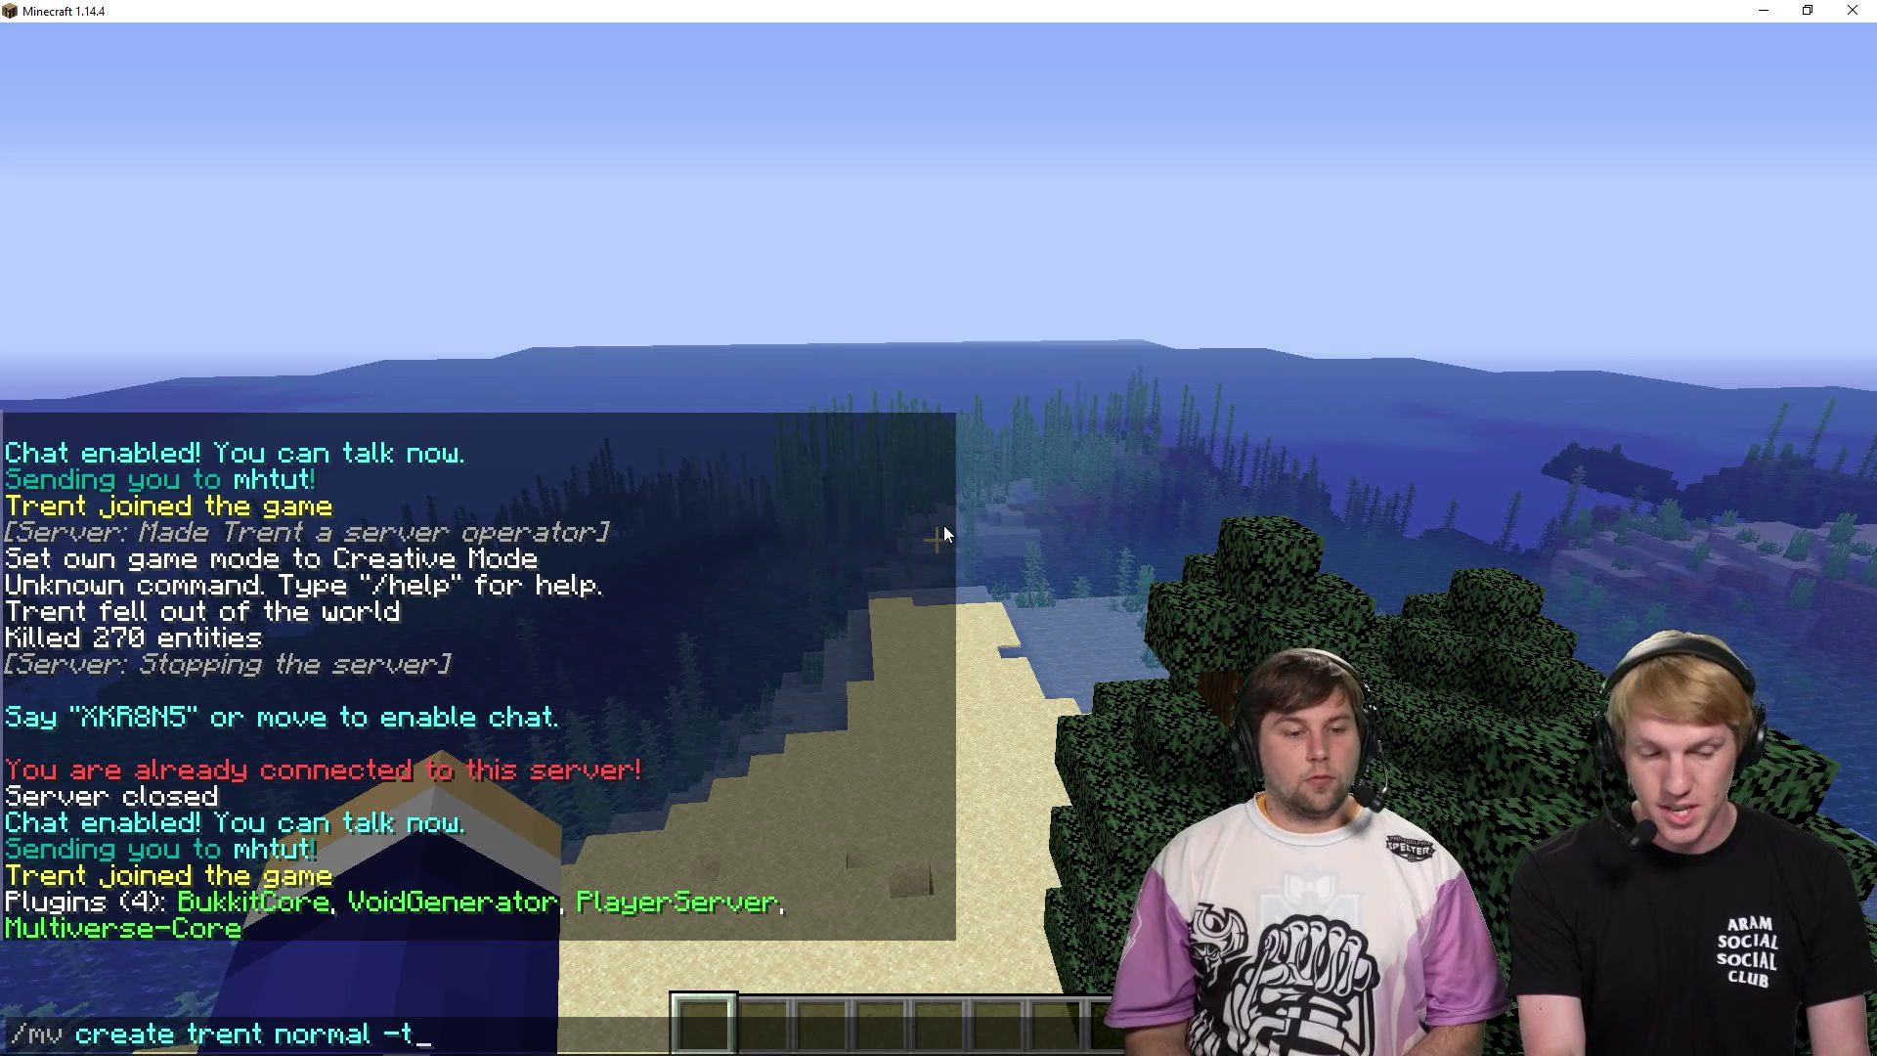
{"action": "type", "text": " flat"}
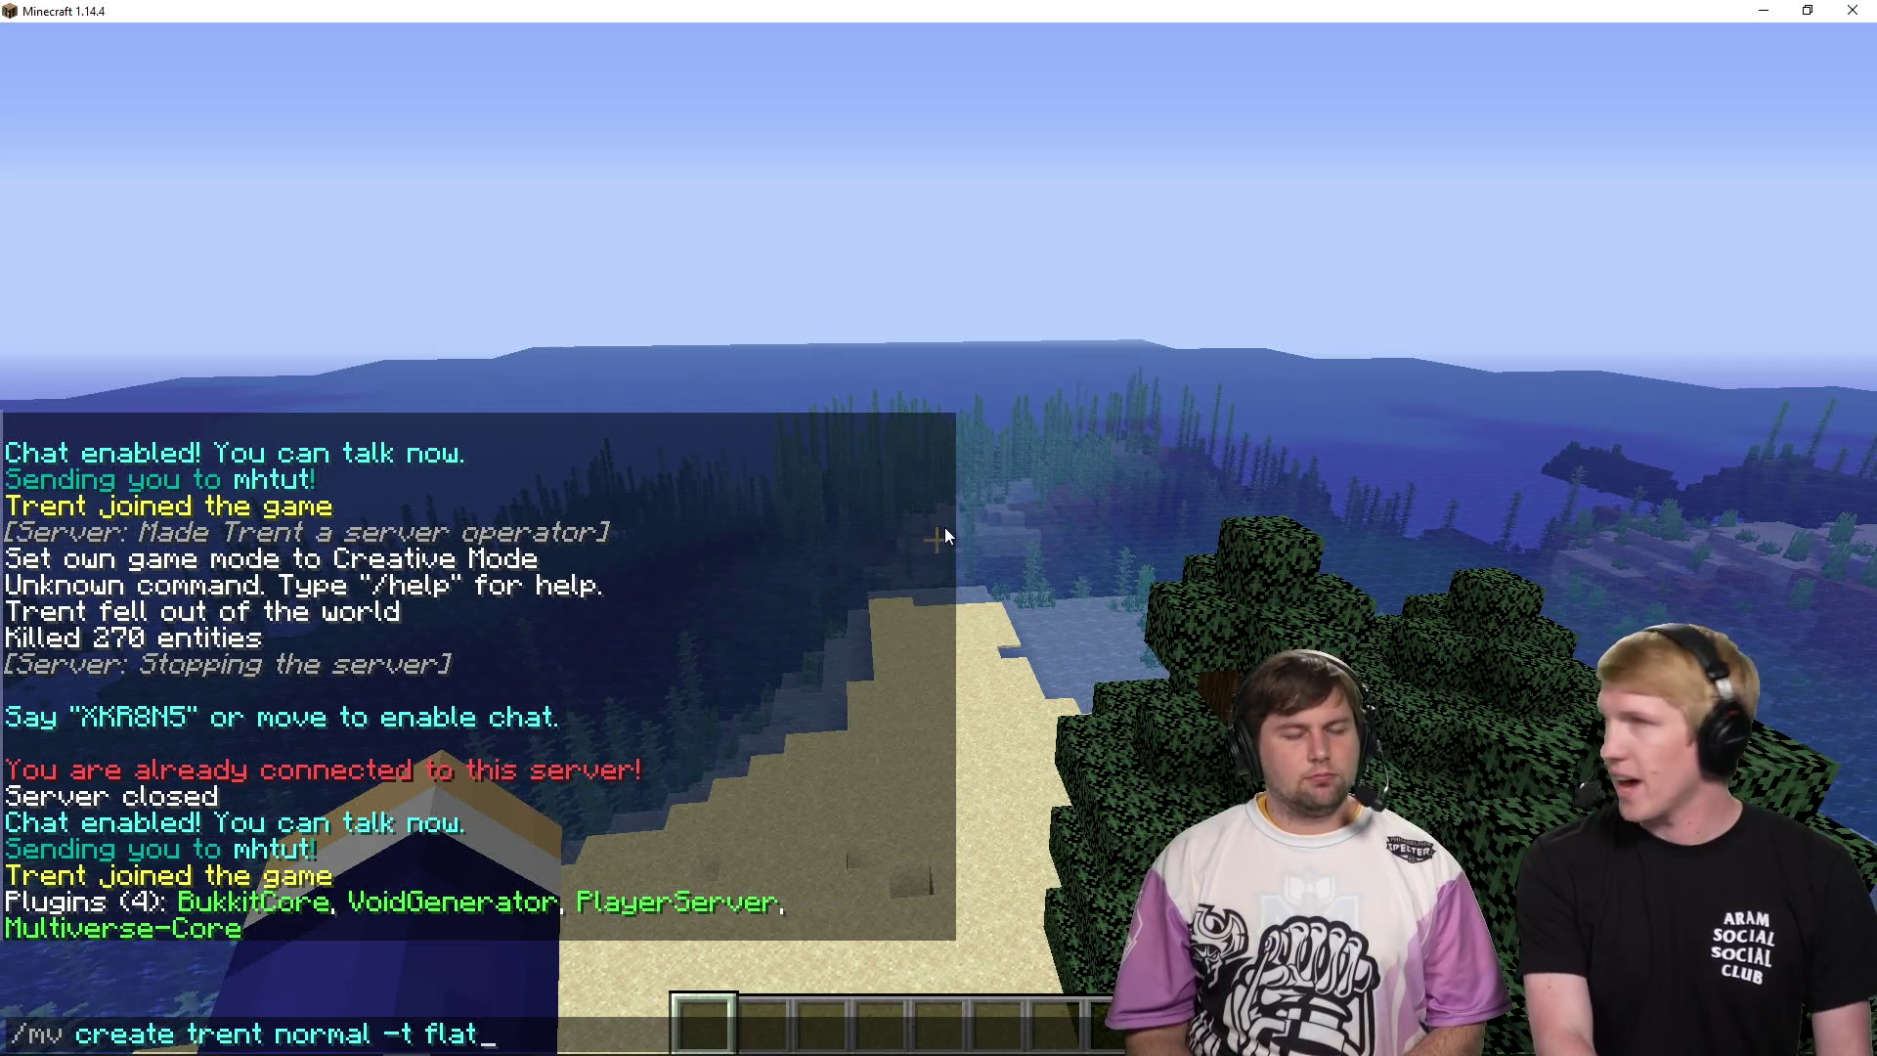
{"action": "key", "text": "Return"}
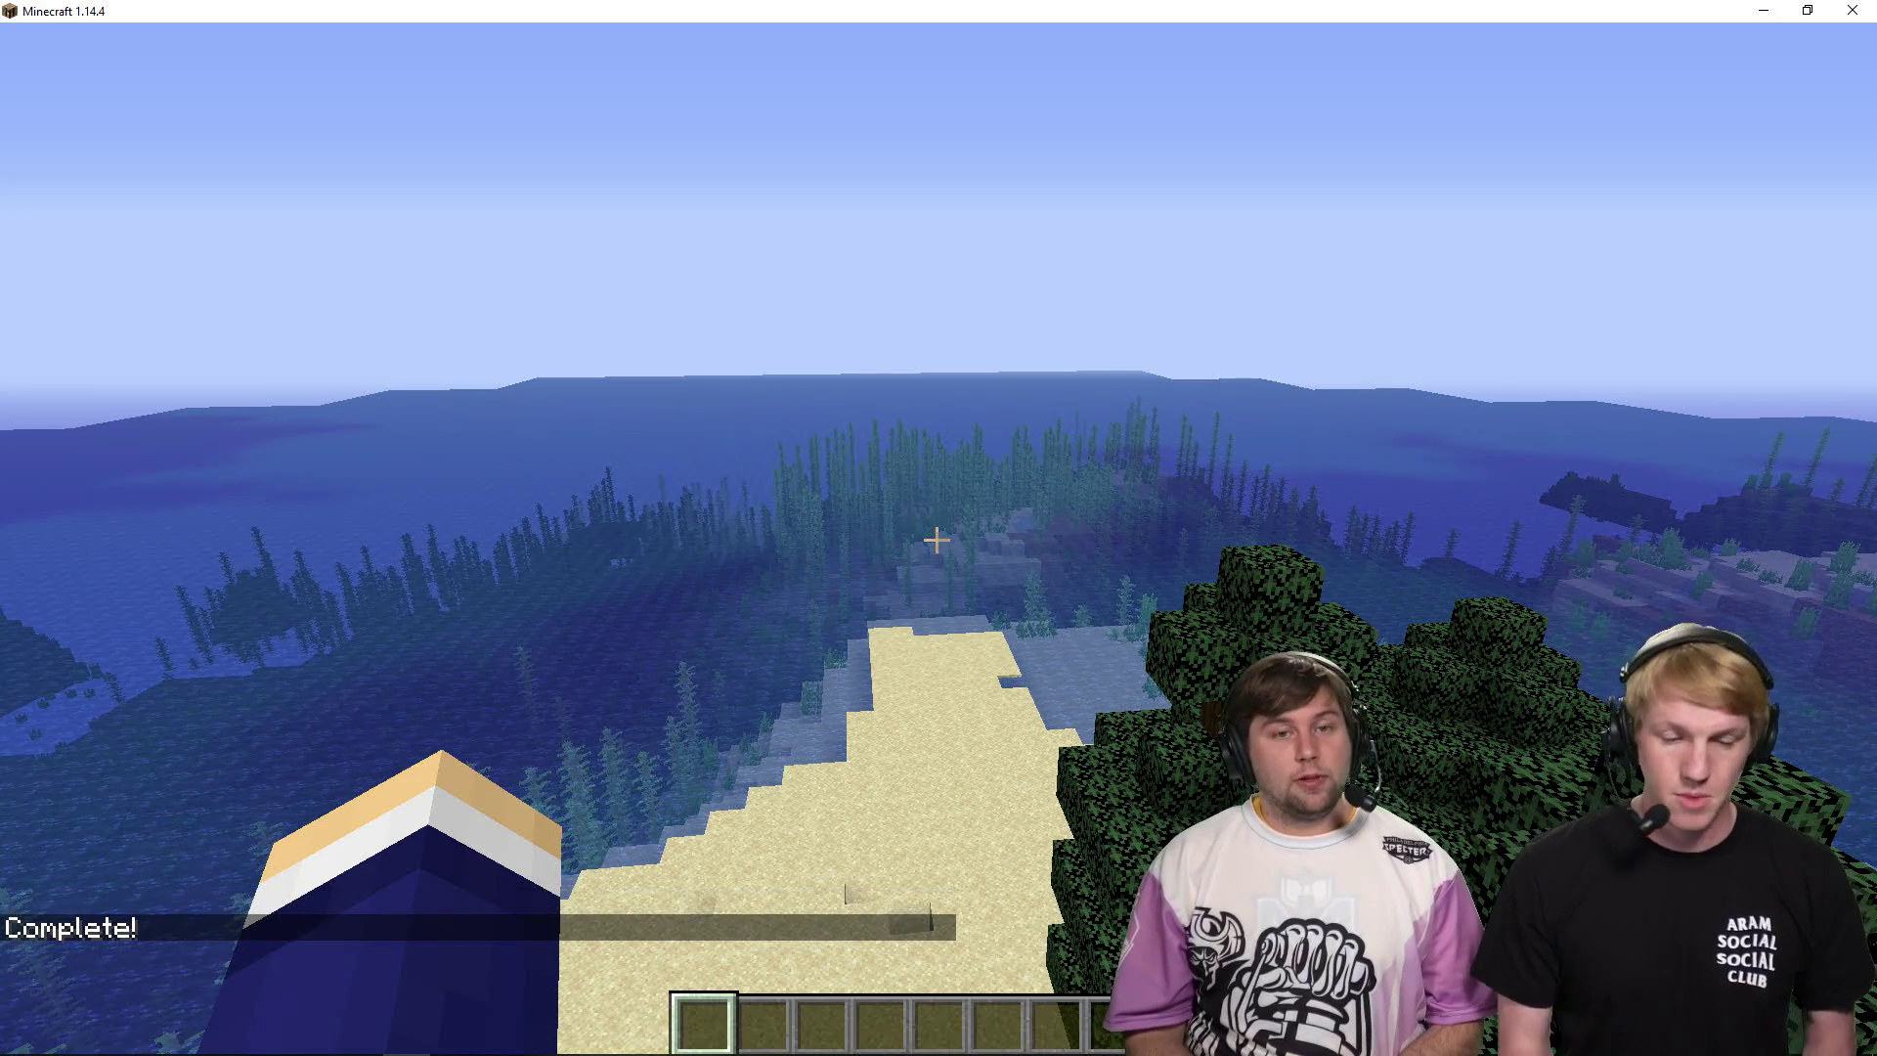
- Run /mv list to show the Multiverse worlds
{"action": "key", "text": "slash"}
{"action": "type", "text": "mv list"}
{"action": "key", "text": "Return"}
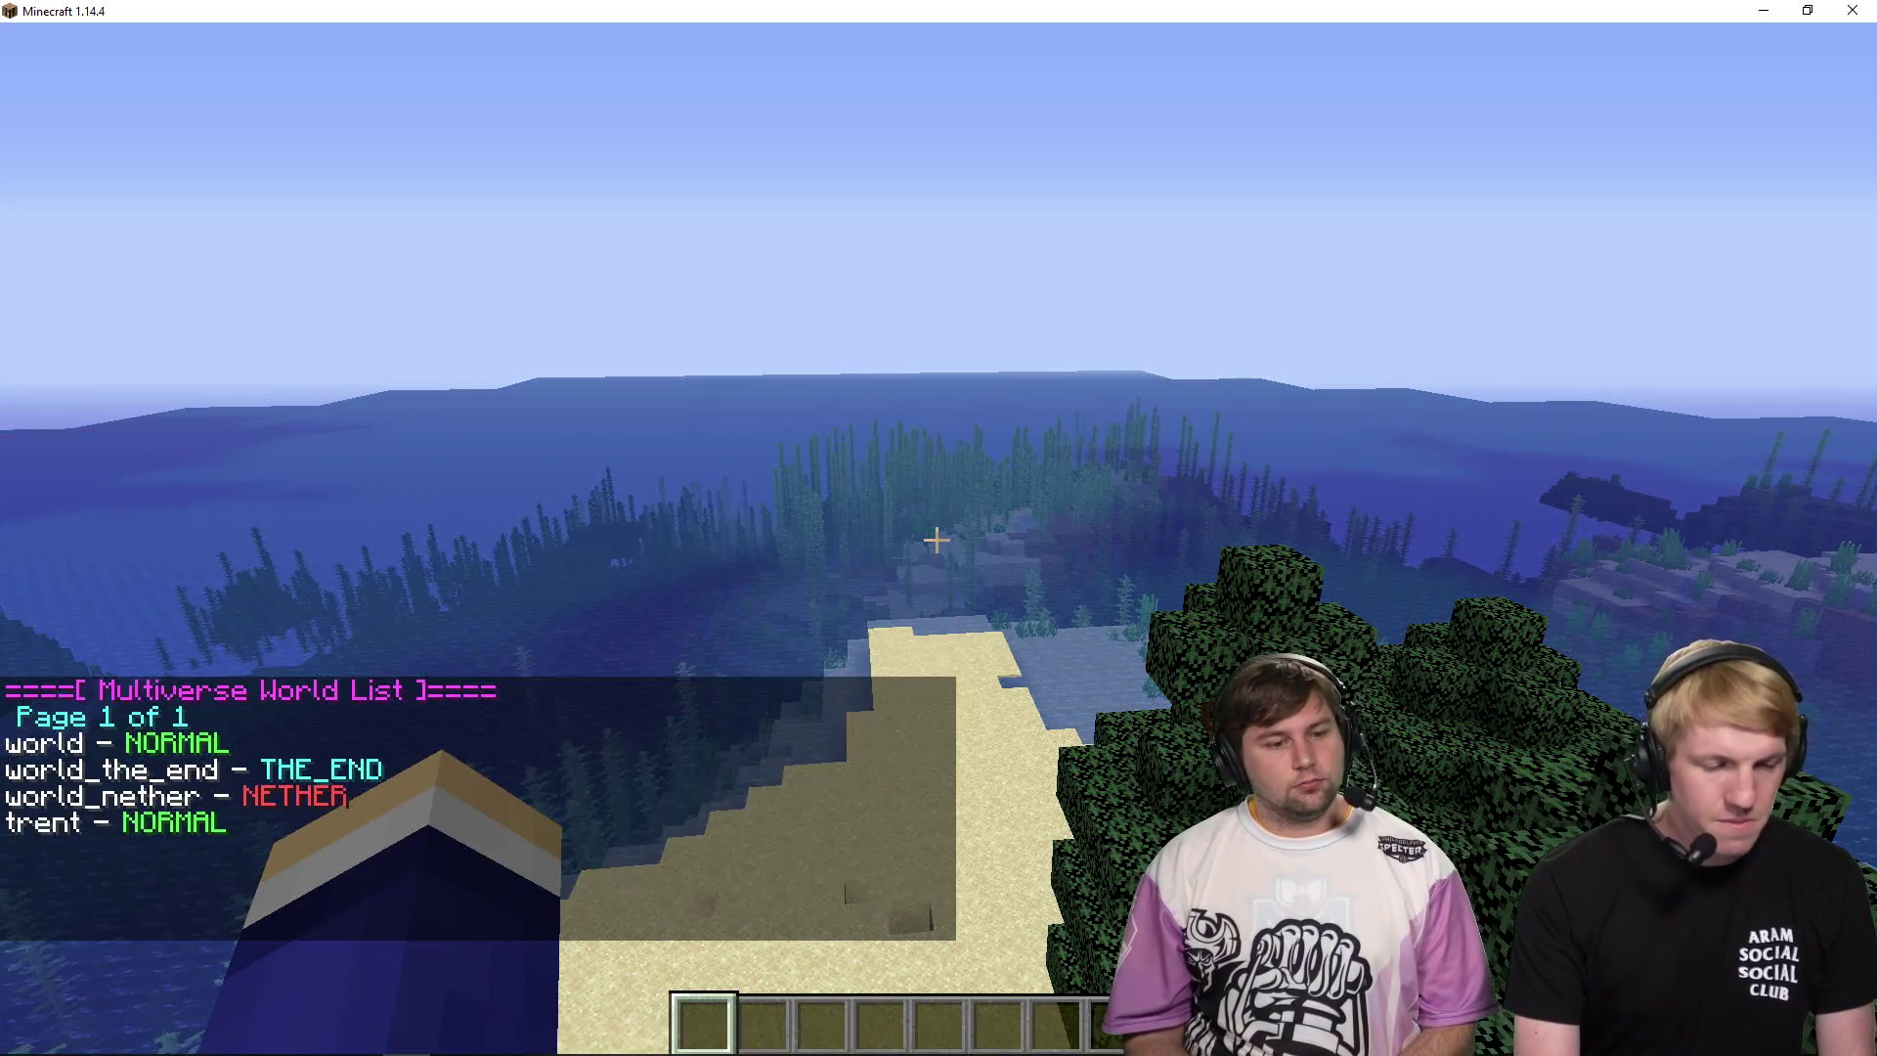
- Teleport to the trent world with /mvtp trent and walk forward
{"action": "key", "text": "t"}
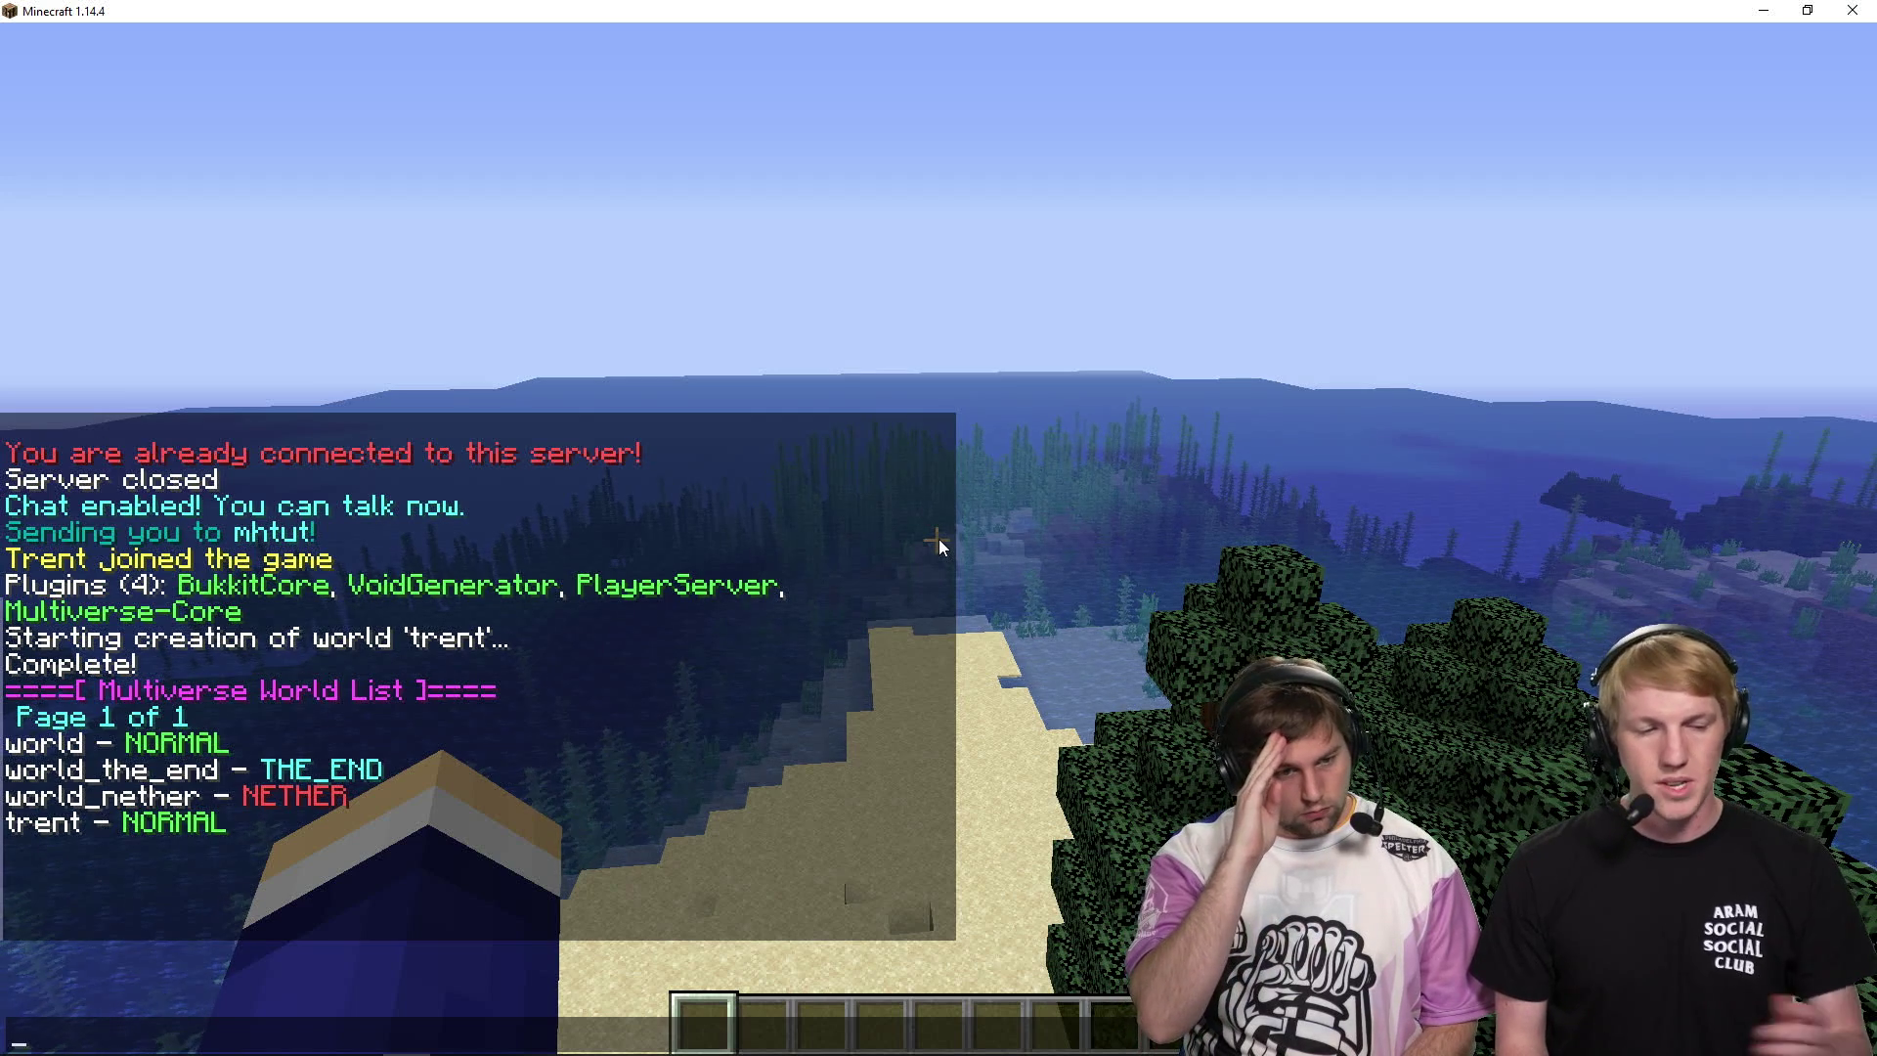
{"action": "type", "text": "/mvc"}
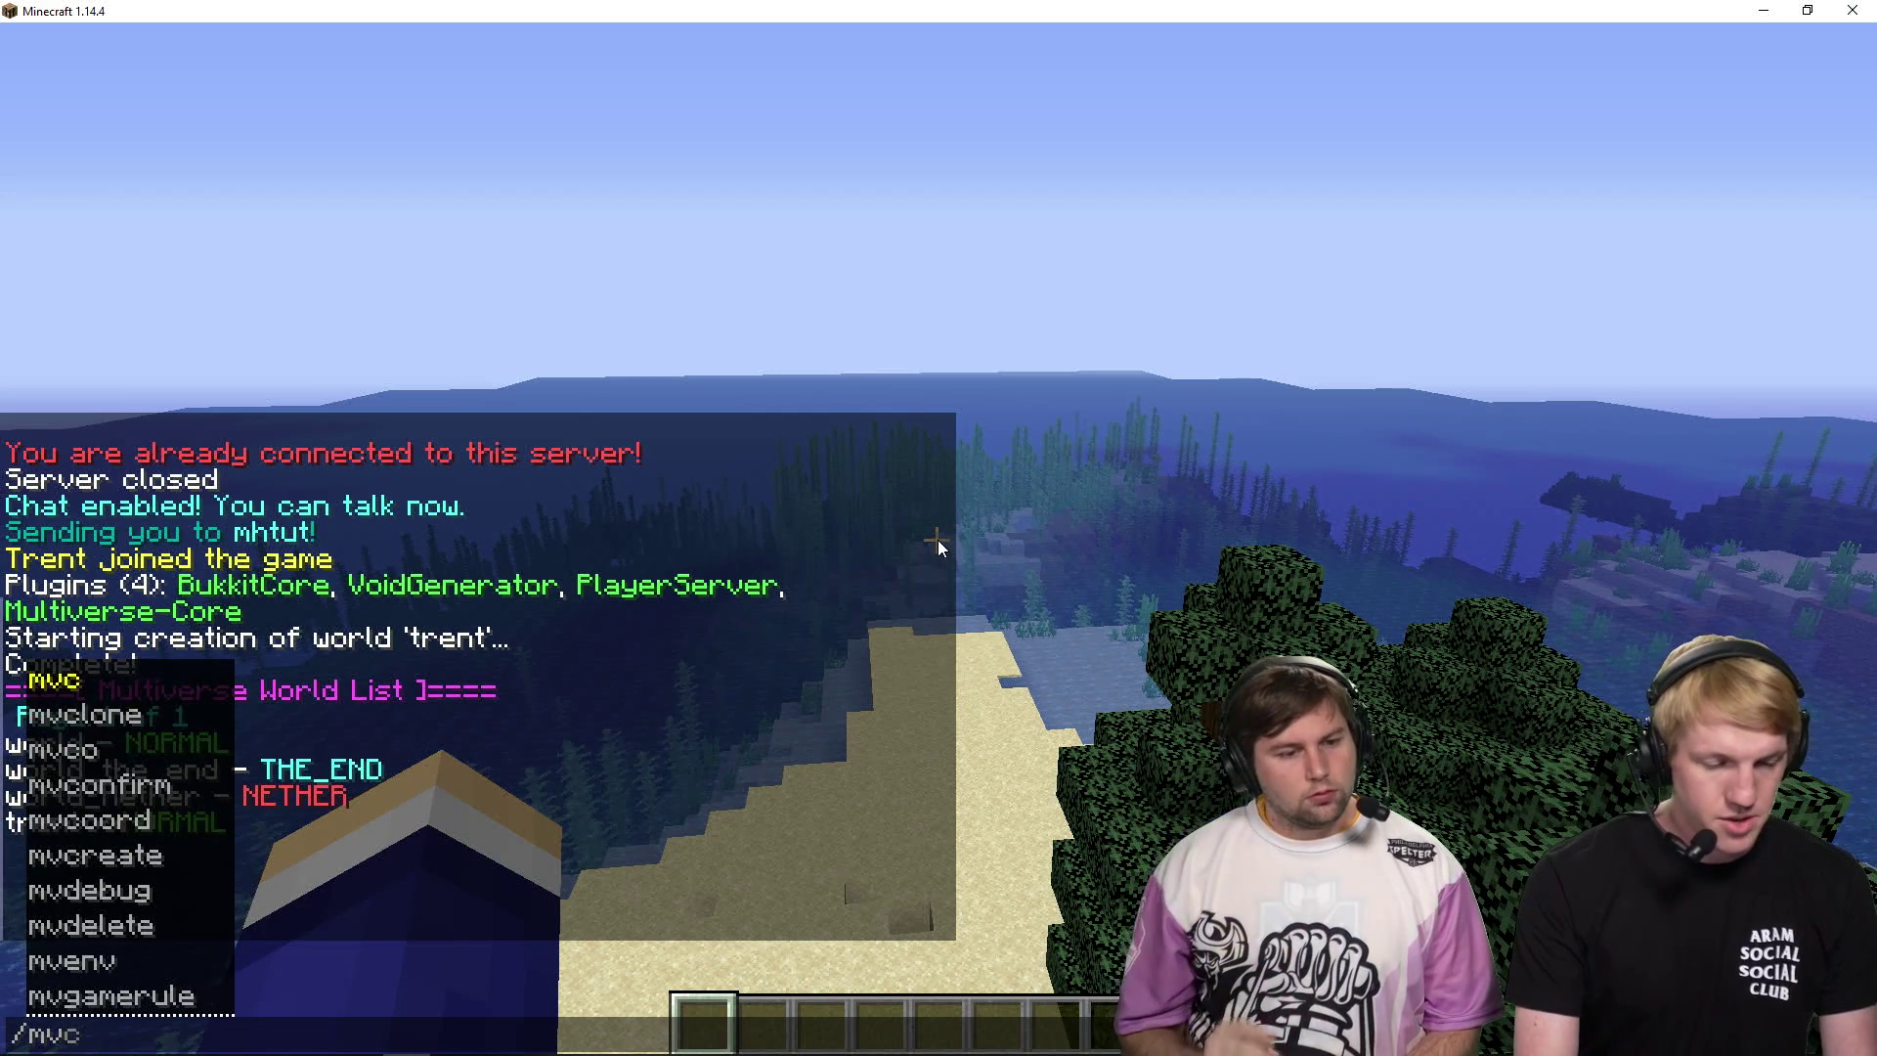
{"action": "key", "text": "BackSpace"}
{"action": "type", "text": "tp trent"}
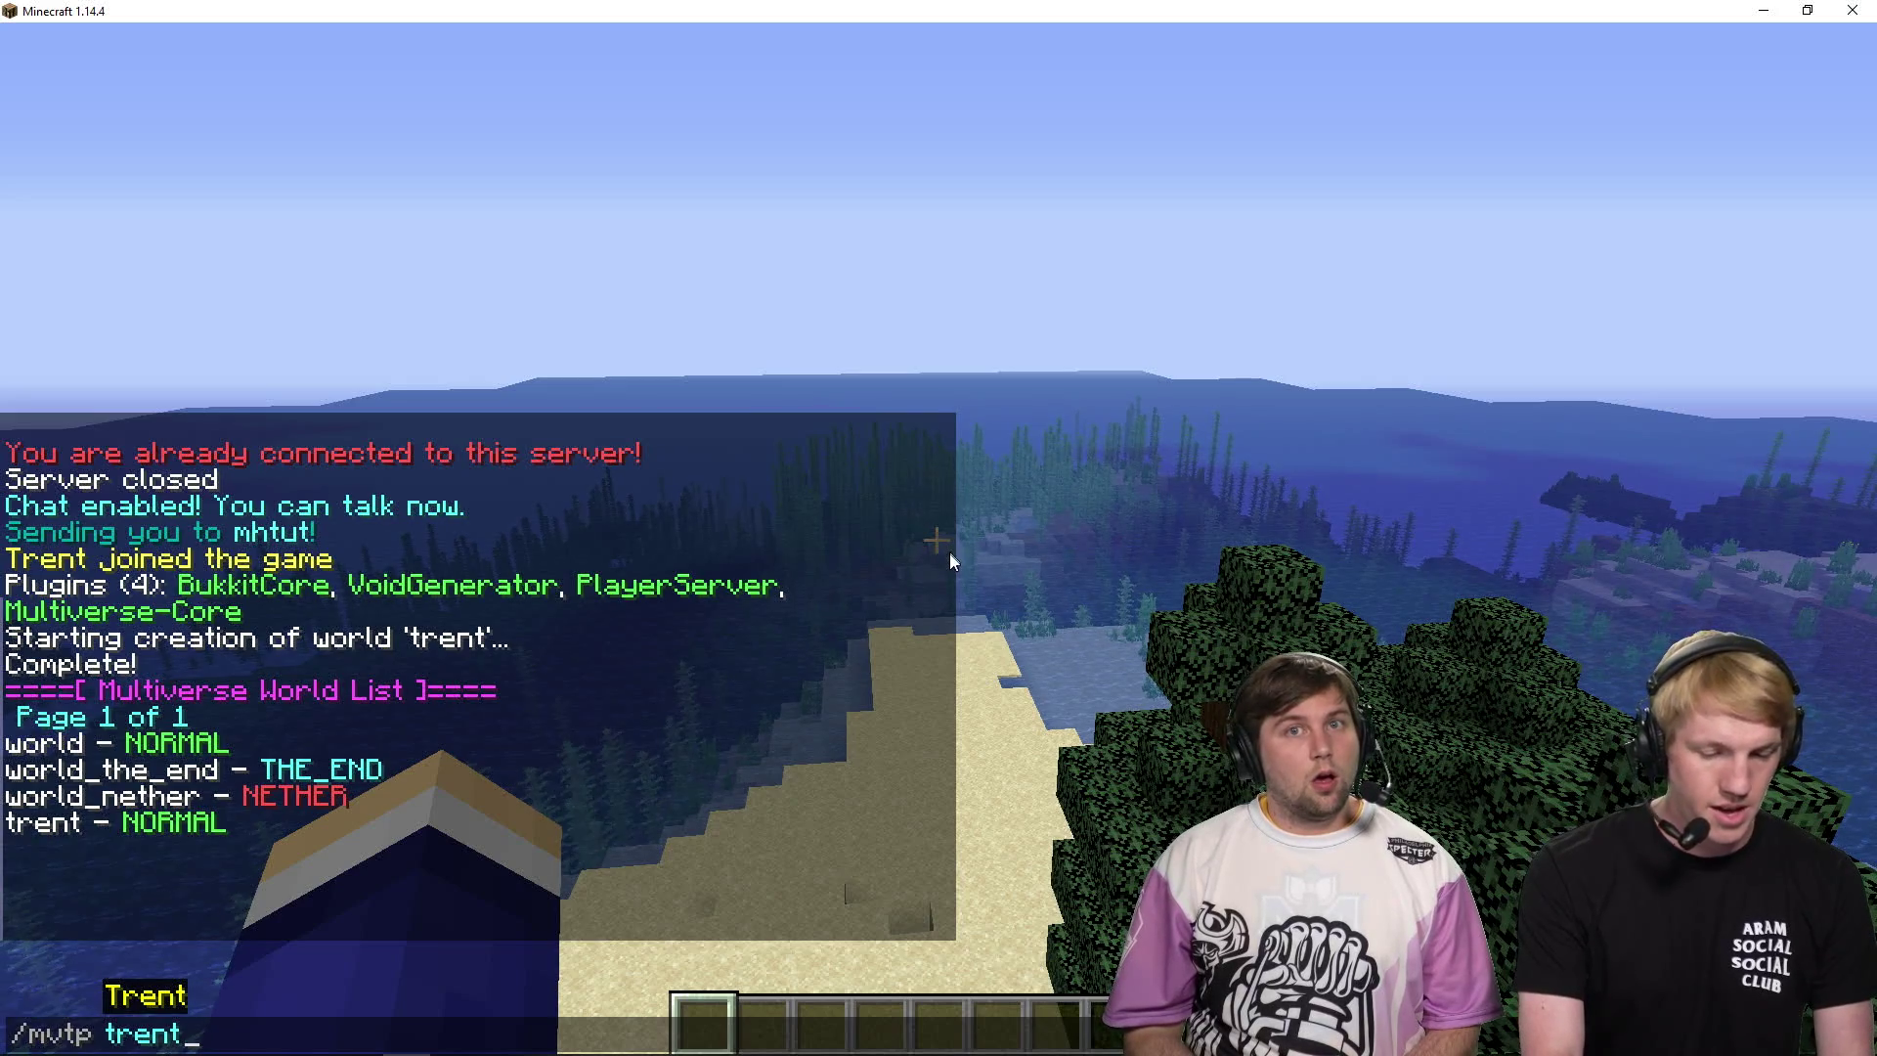
{"action": "key", "text": "Return"}
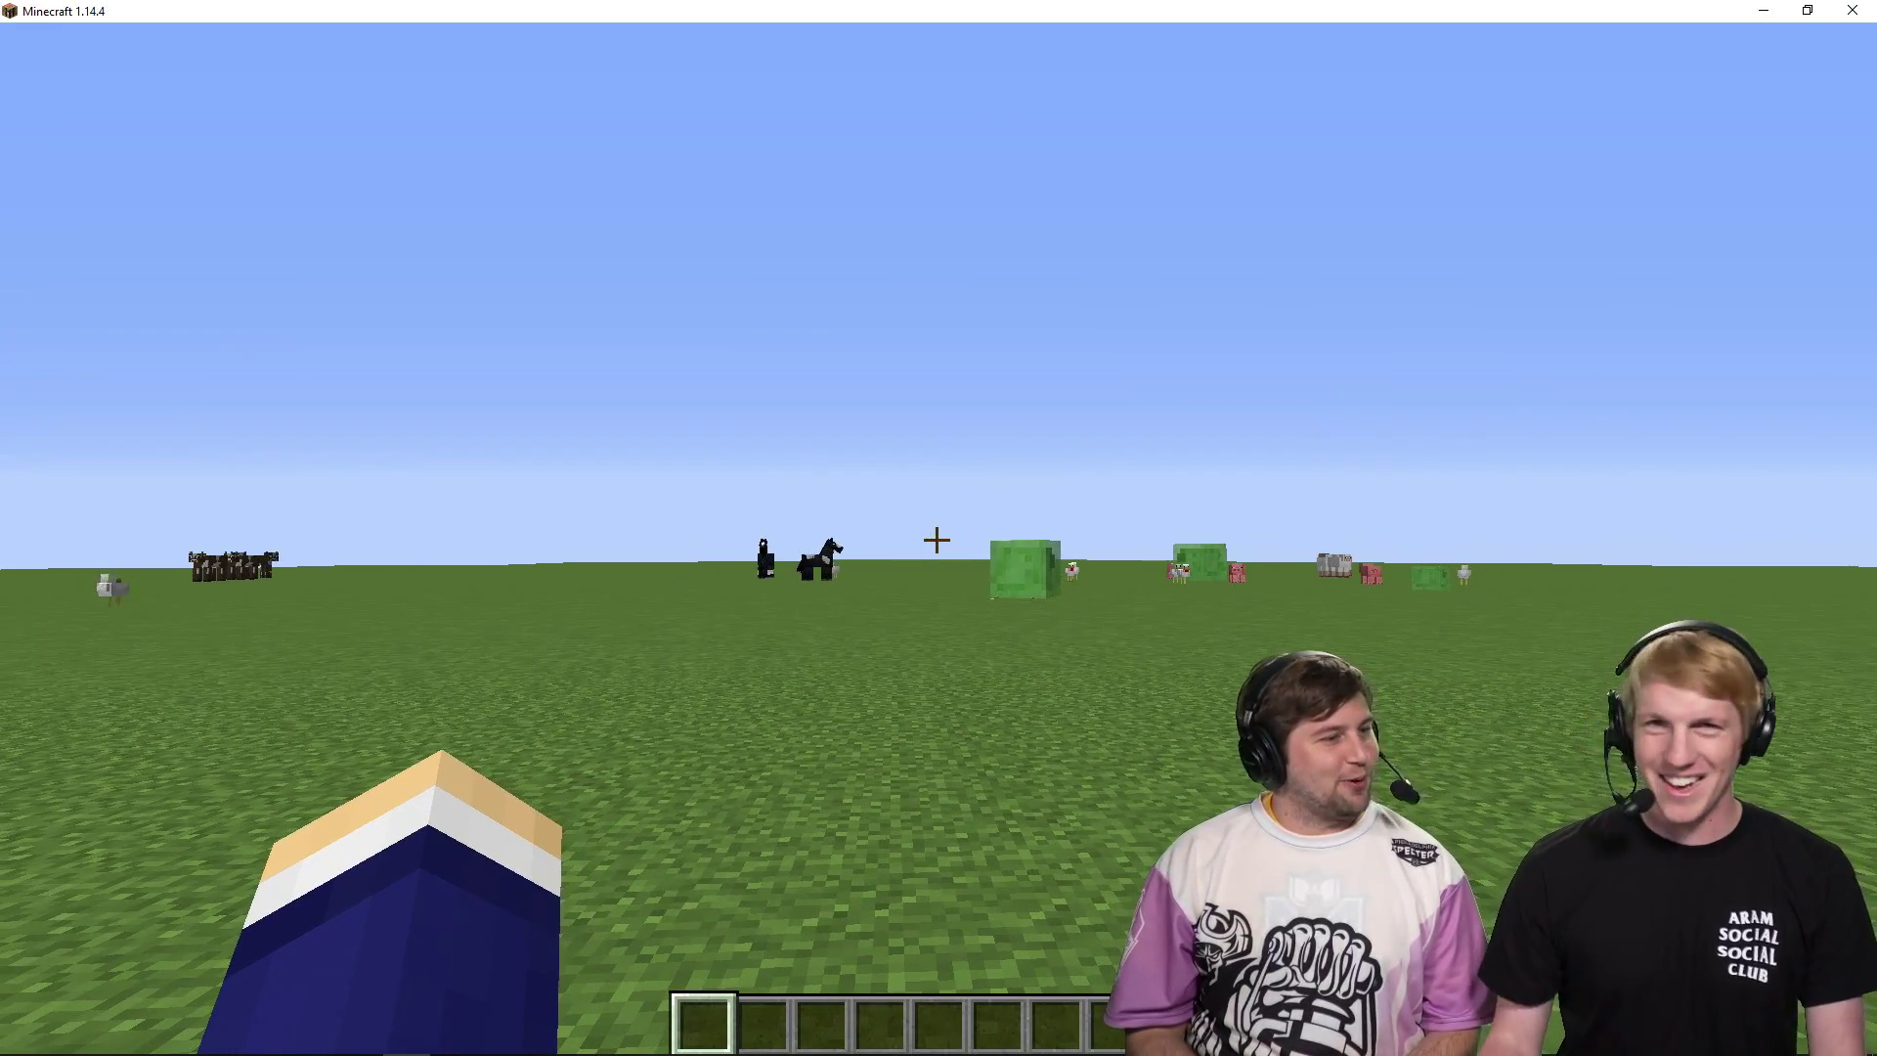
{"action": "key", "text": "w"}
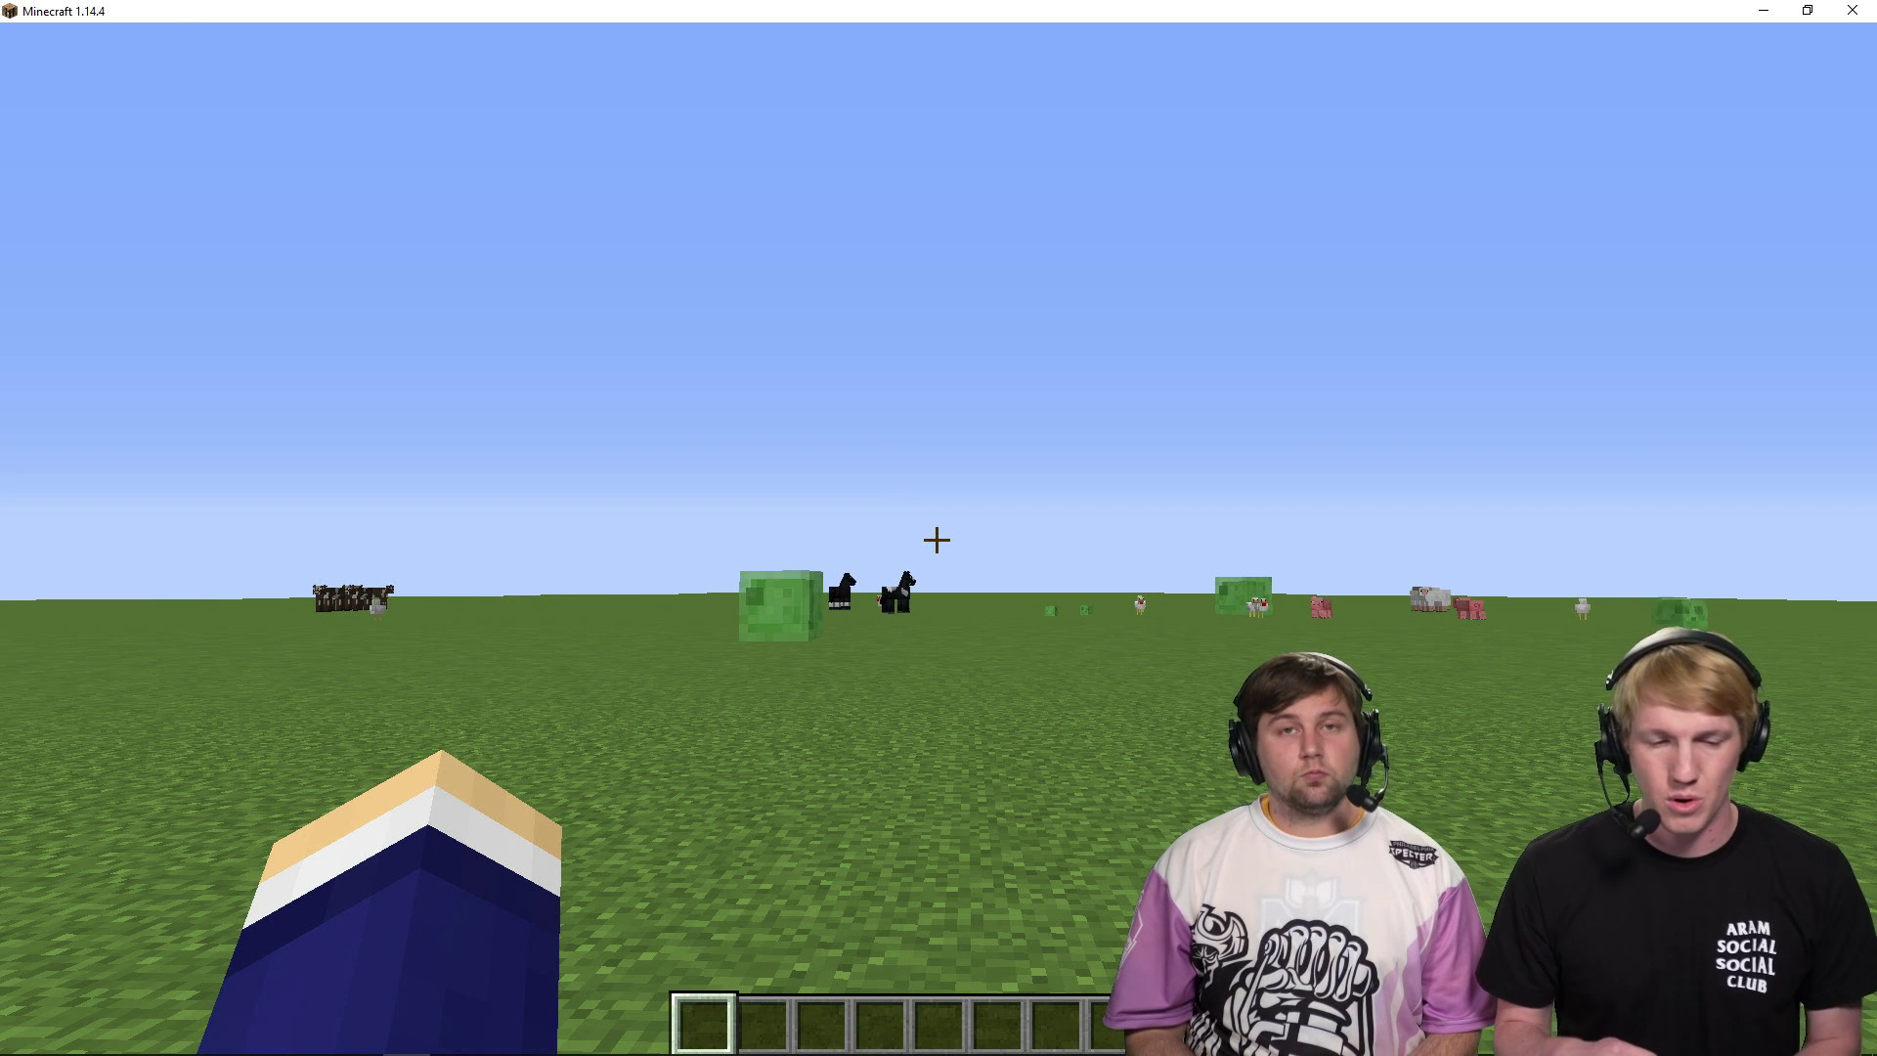
- Set animals false and monsters false in trent using /mvm set
{"action": "key", "text": "slash"}
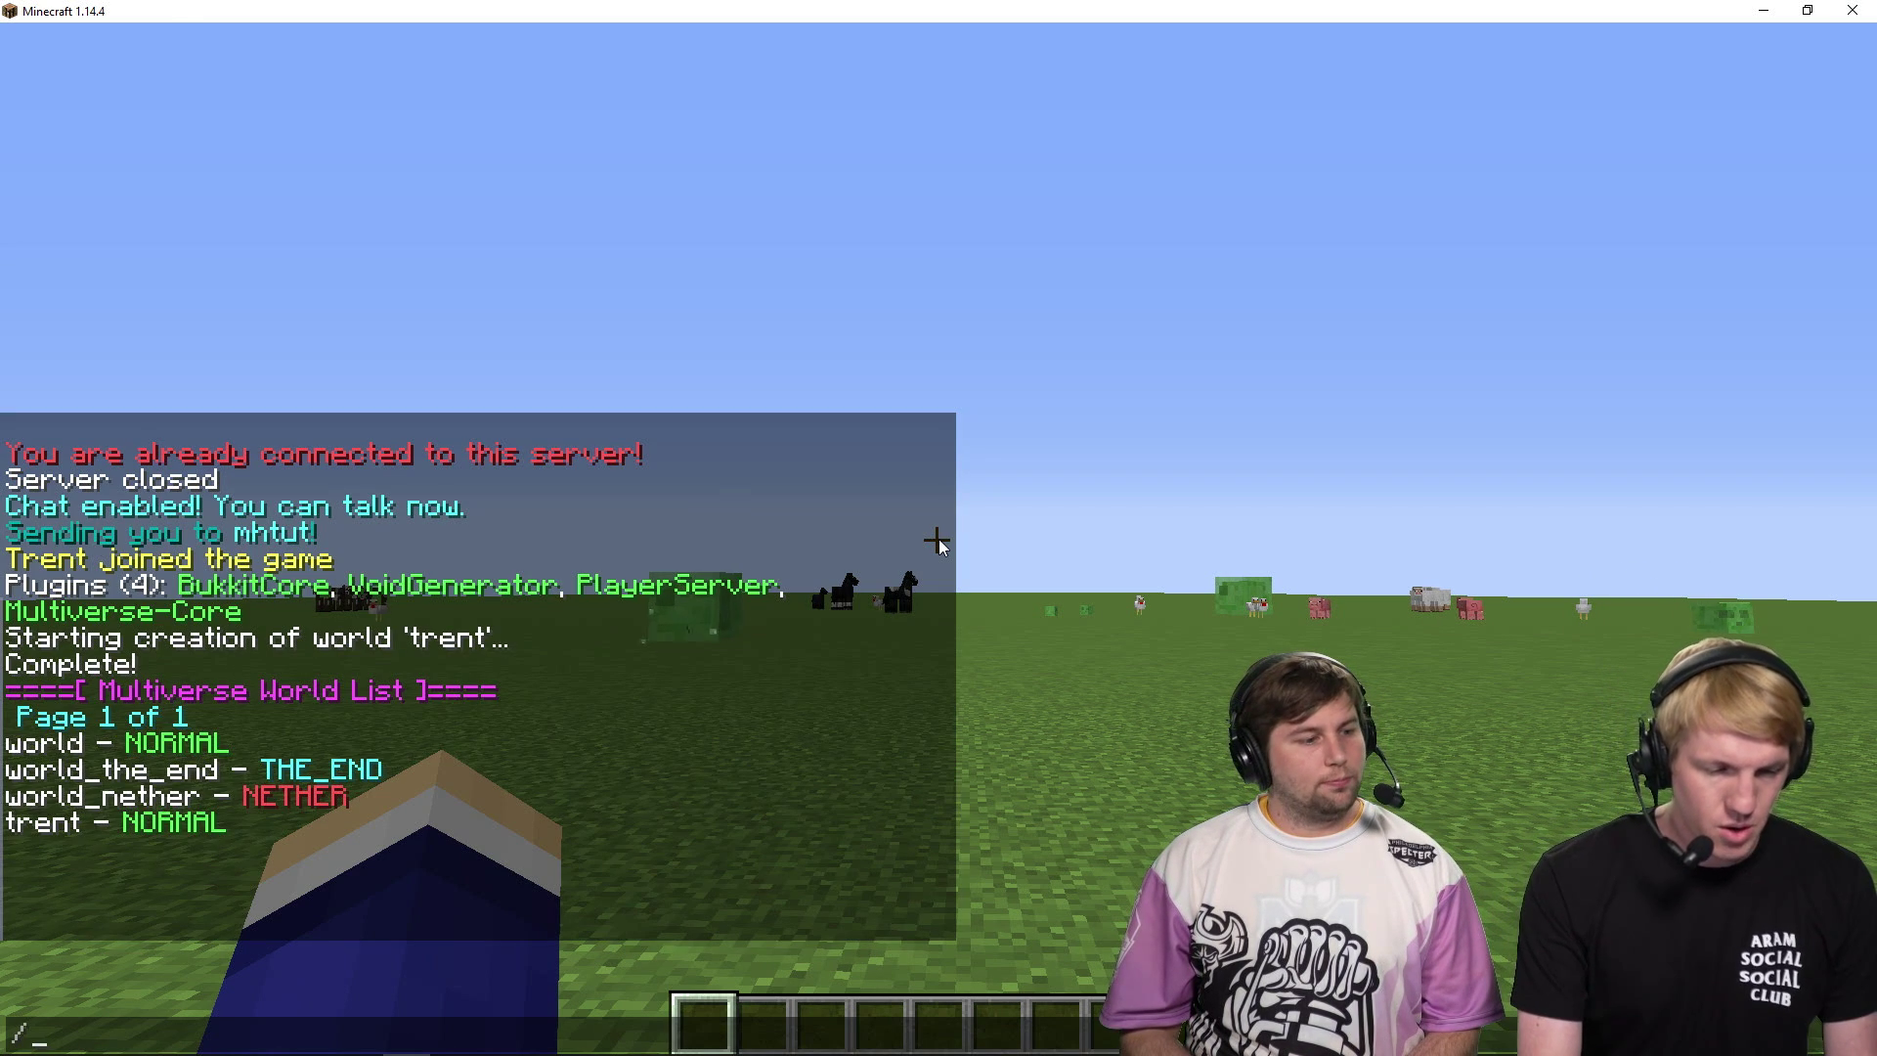
{"action": "type", "text": "mvm"}
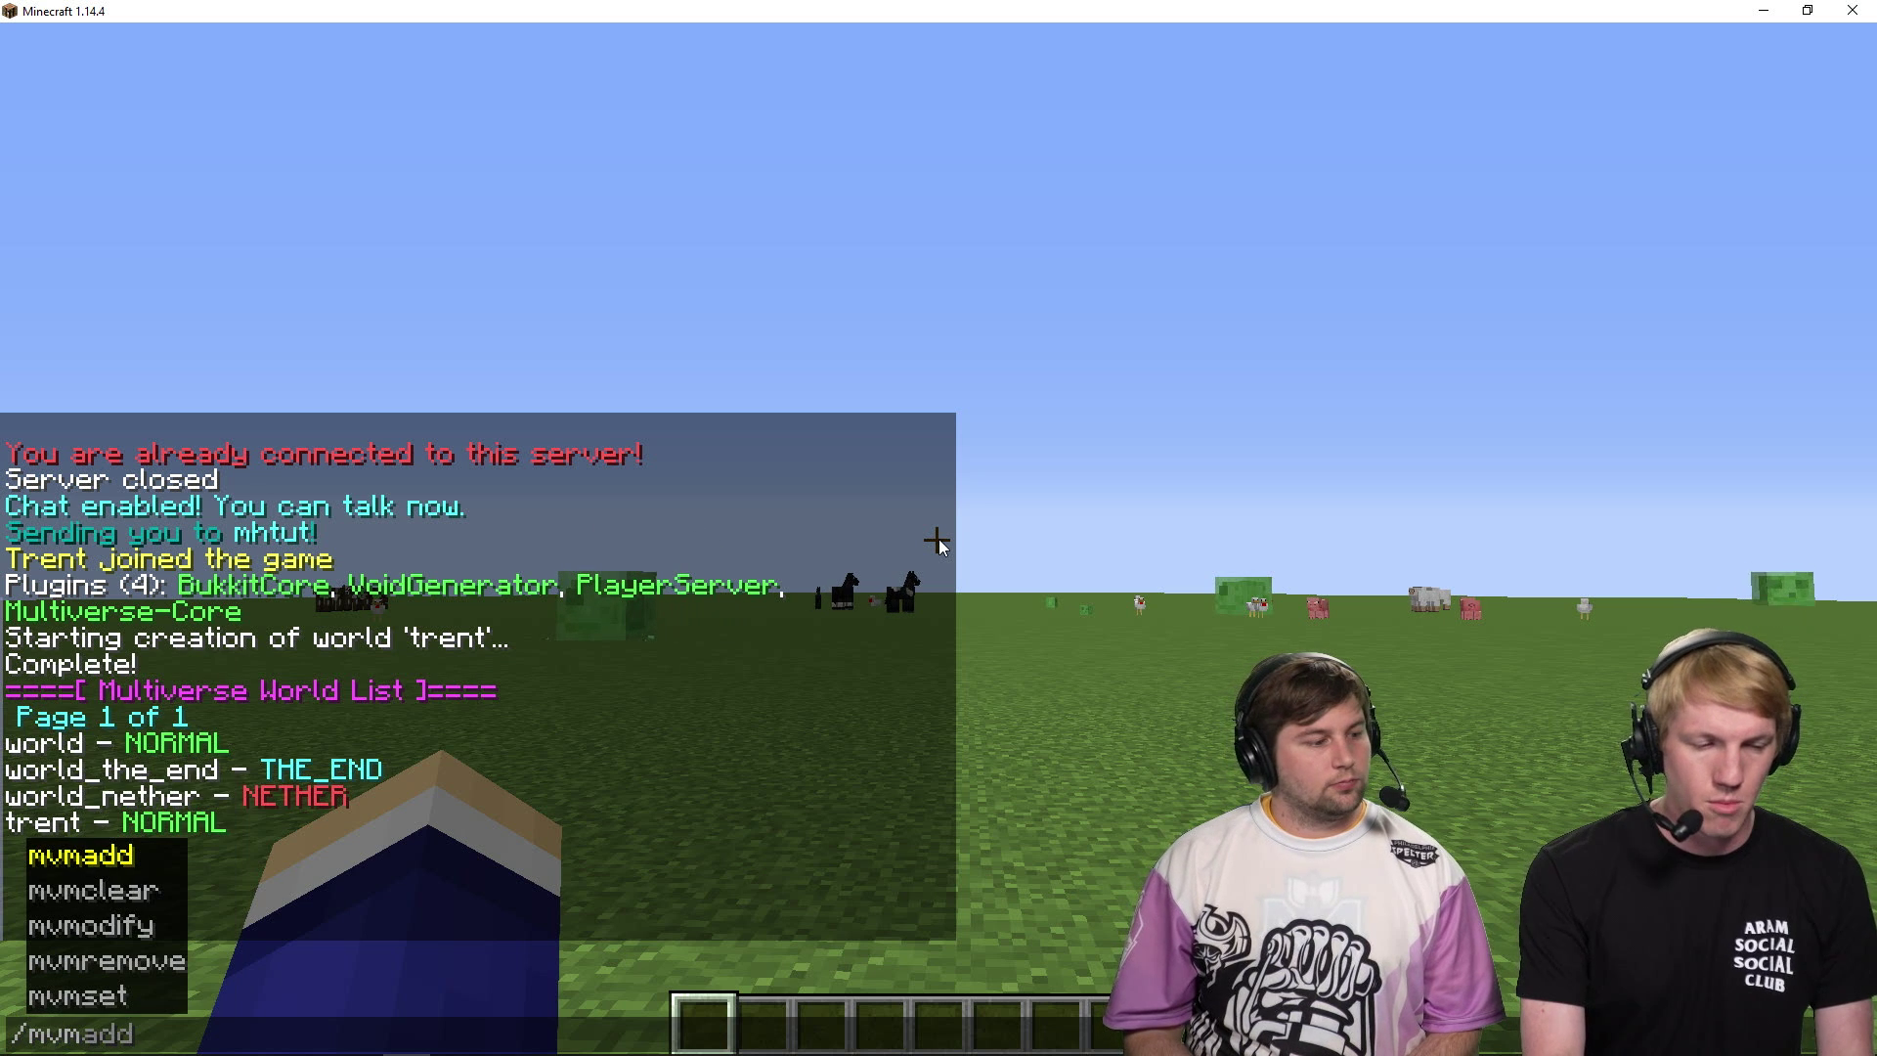
{"action": "type", "text": " set "}
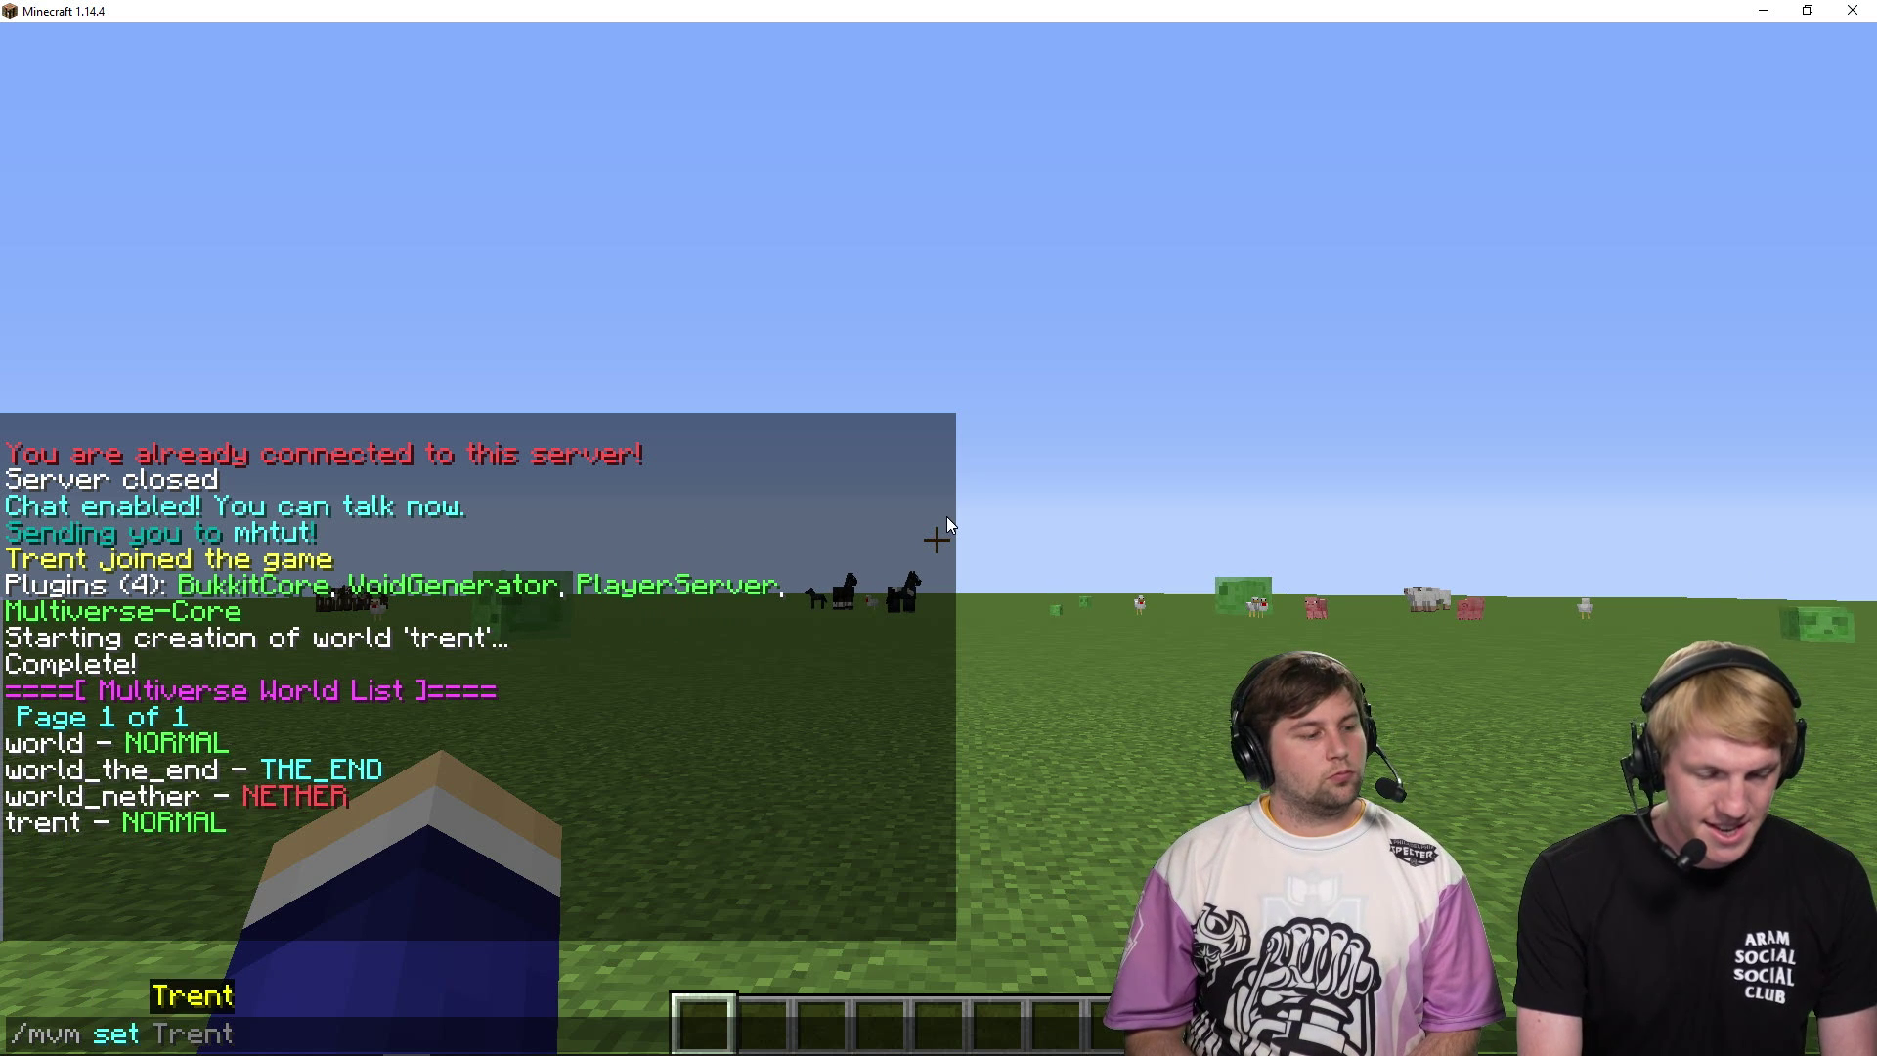
{"action": "type", "text": "ani"}
{"action": "key", "text": "BackSpace"}
{"action": "key", "text": "BackSpace"}
{"action": "key", "text": "BackSpace"}
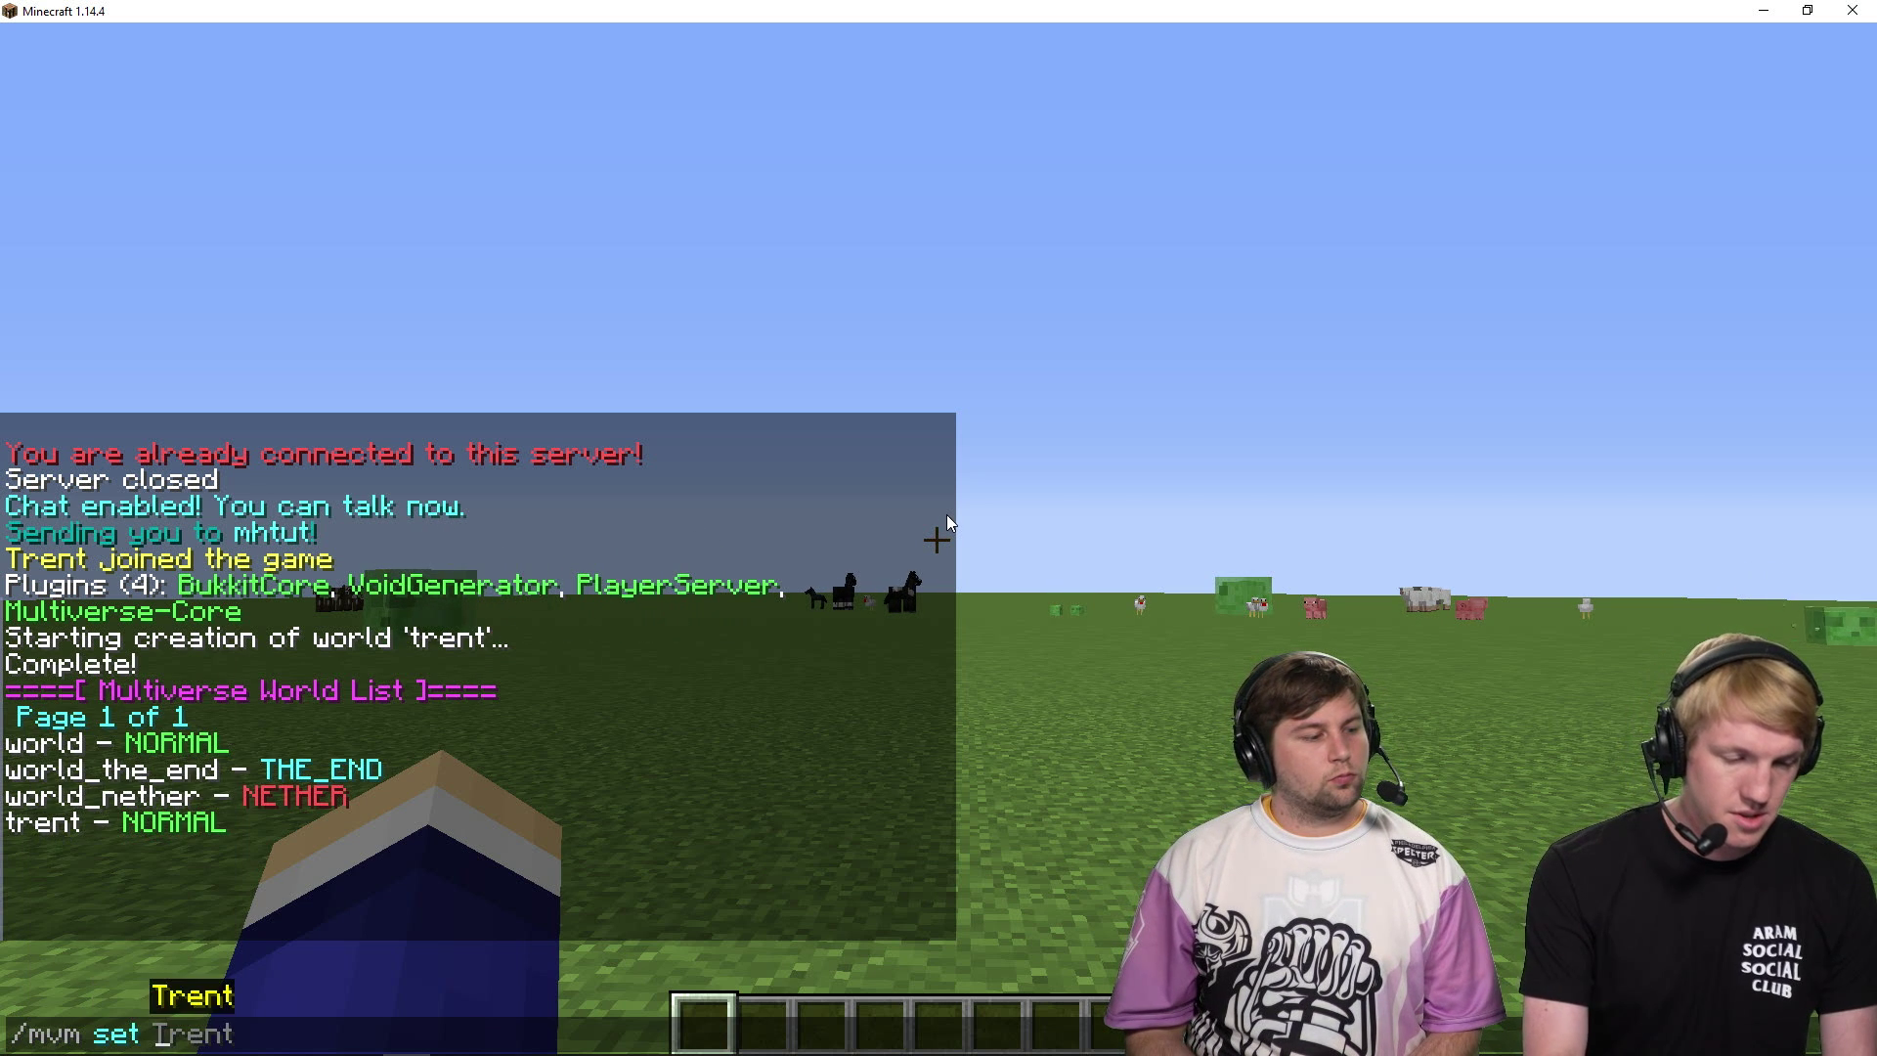
{"action": "type", "text": "animals false"}
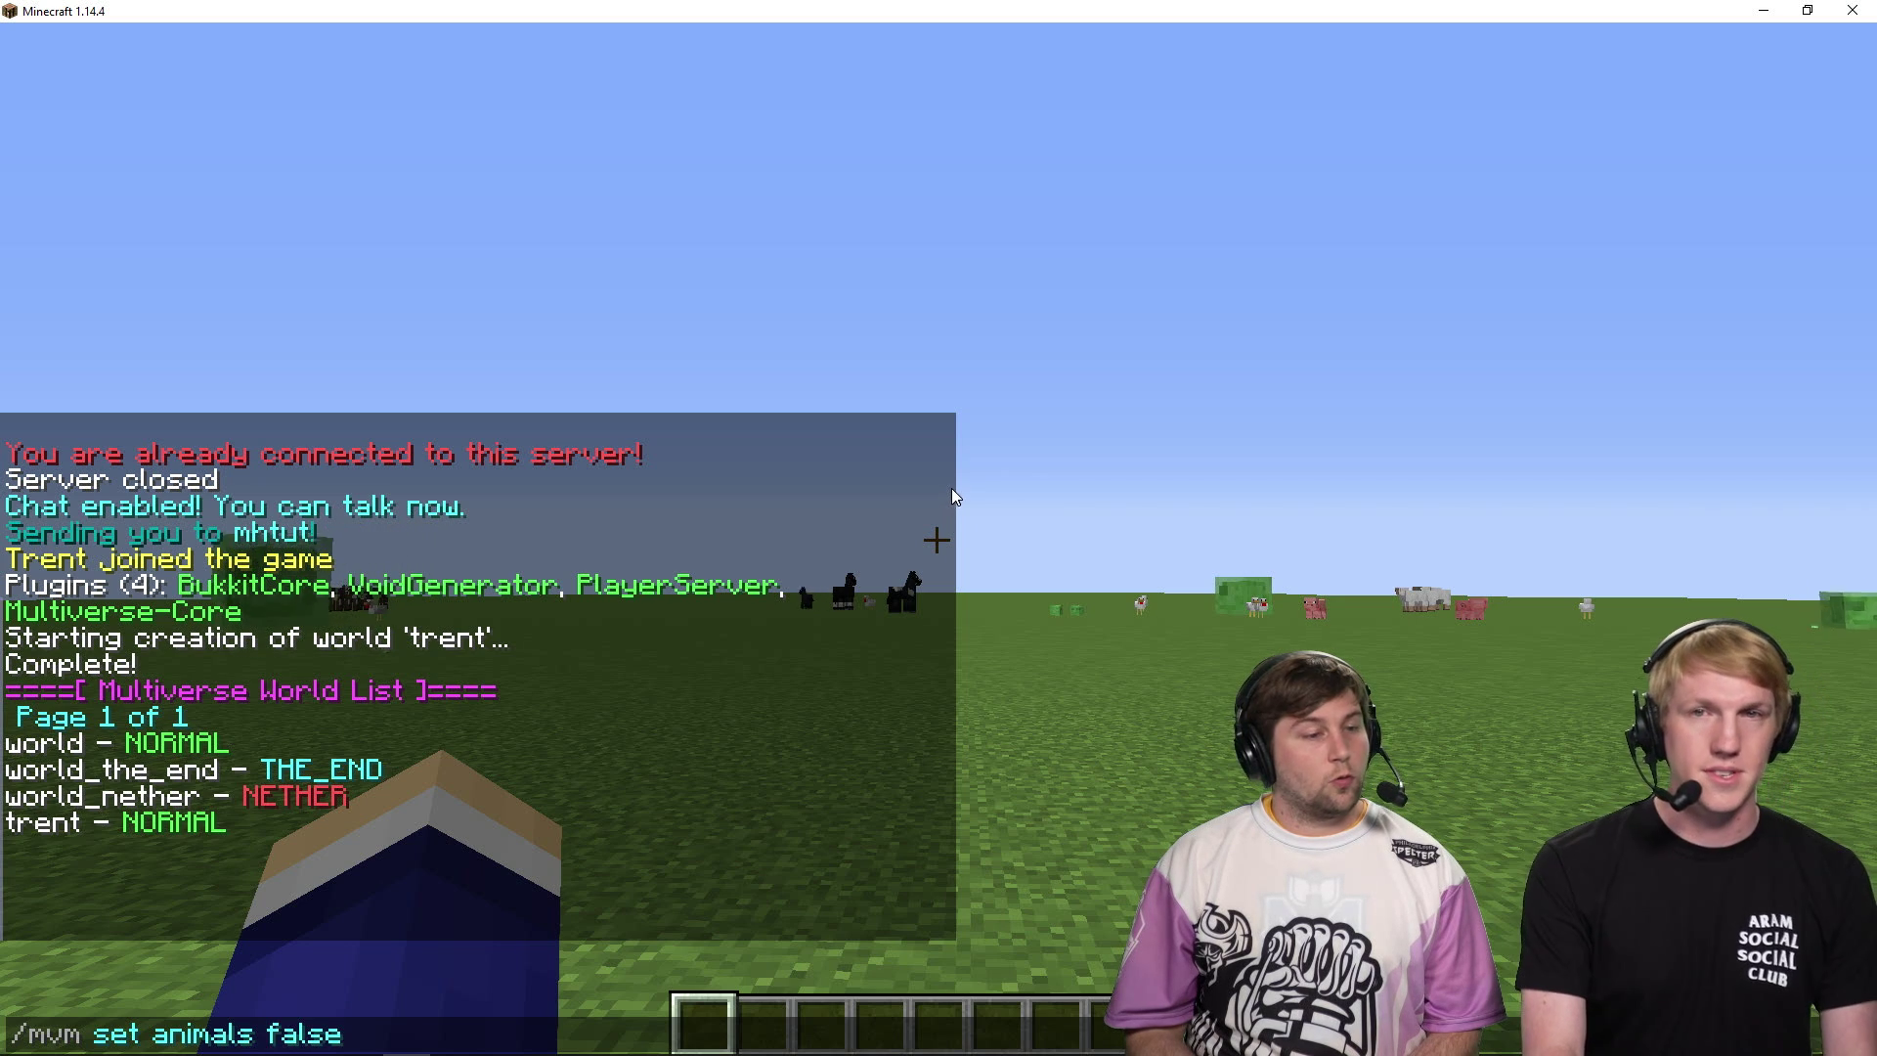
{"action": "key", "text": "Return"}
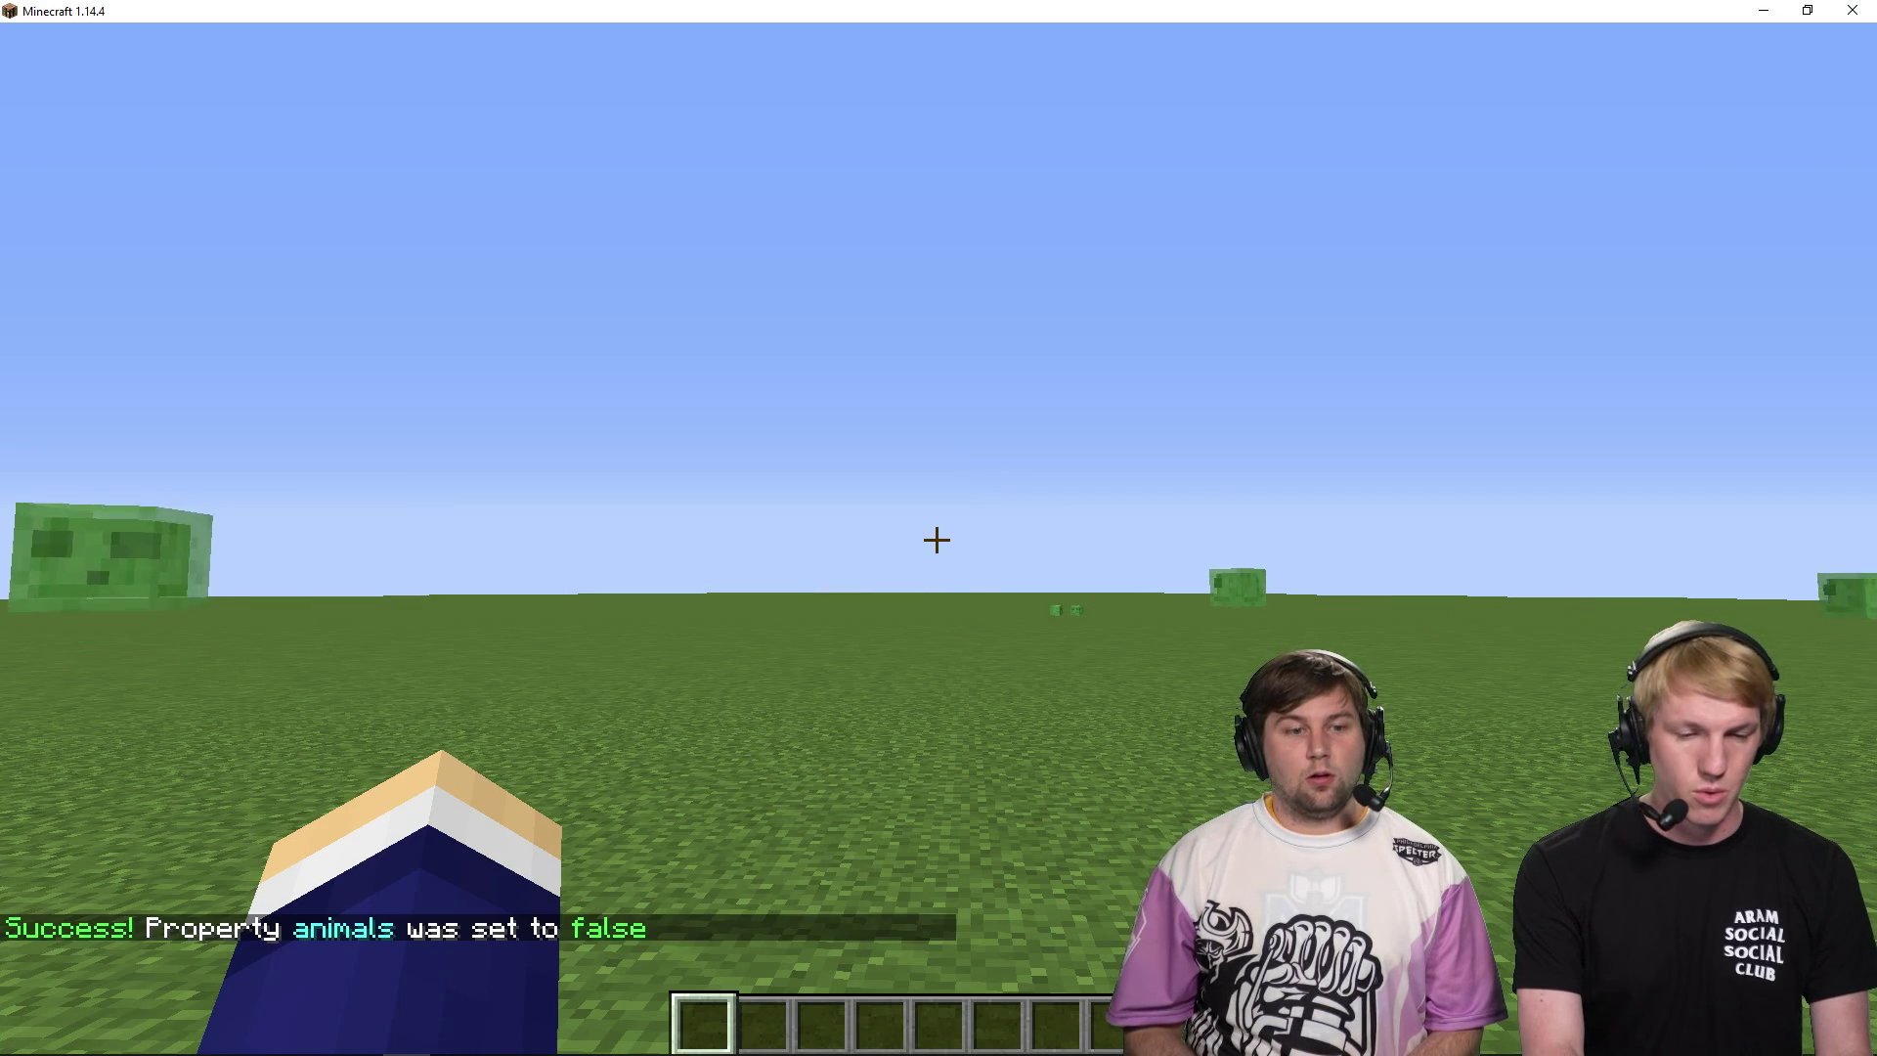
{"action": "key", "text": "t"}
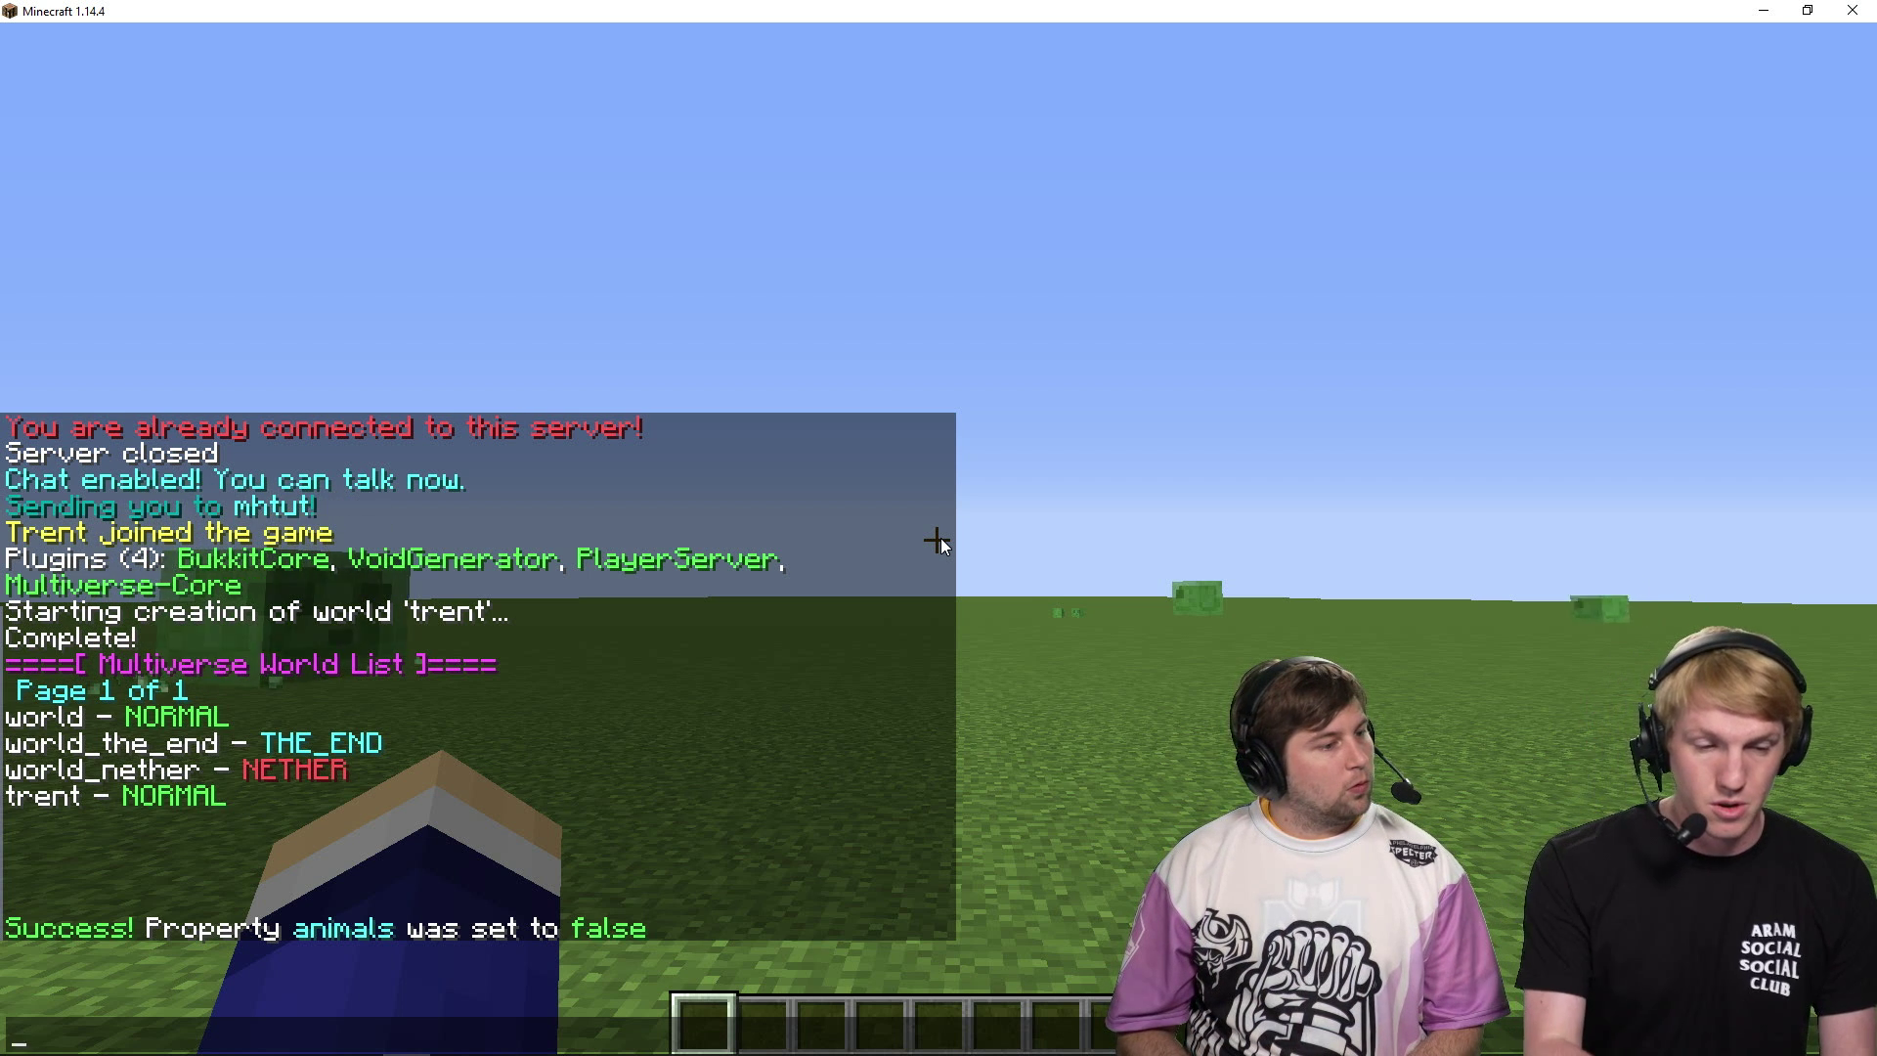
{"action": "type", "text": "/mvm"}
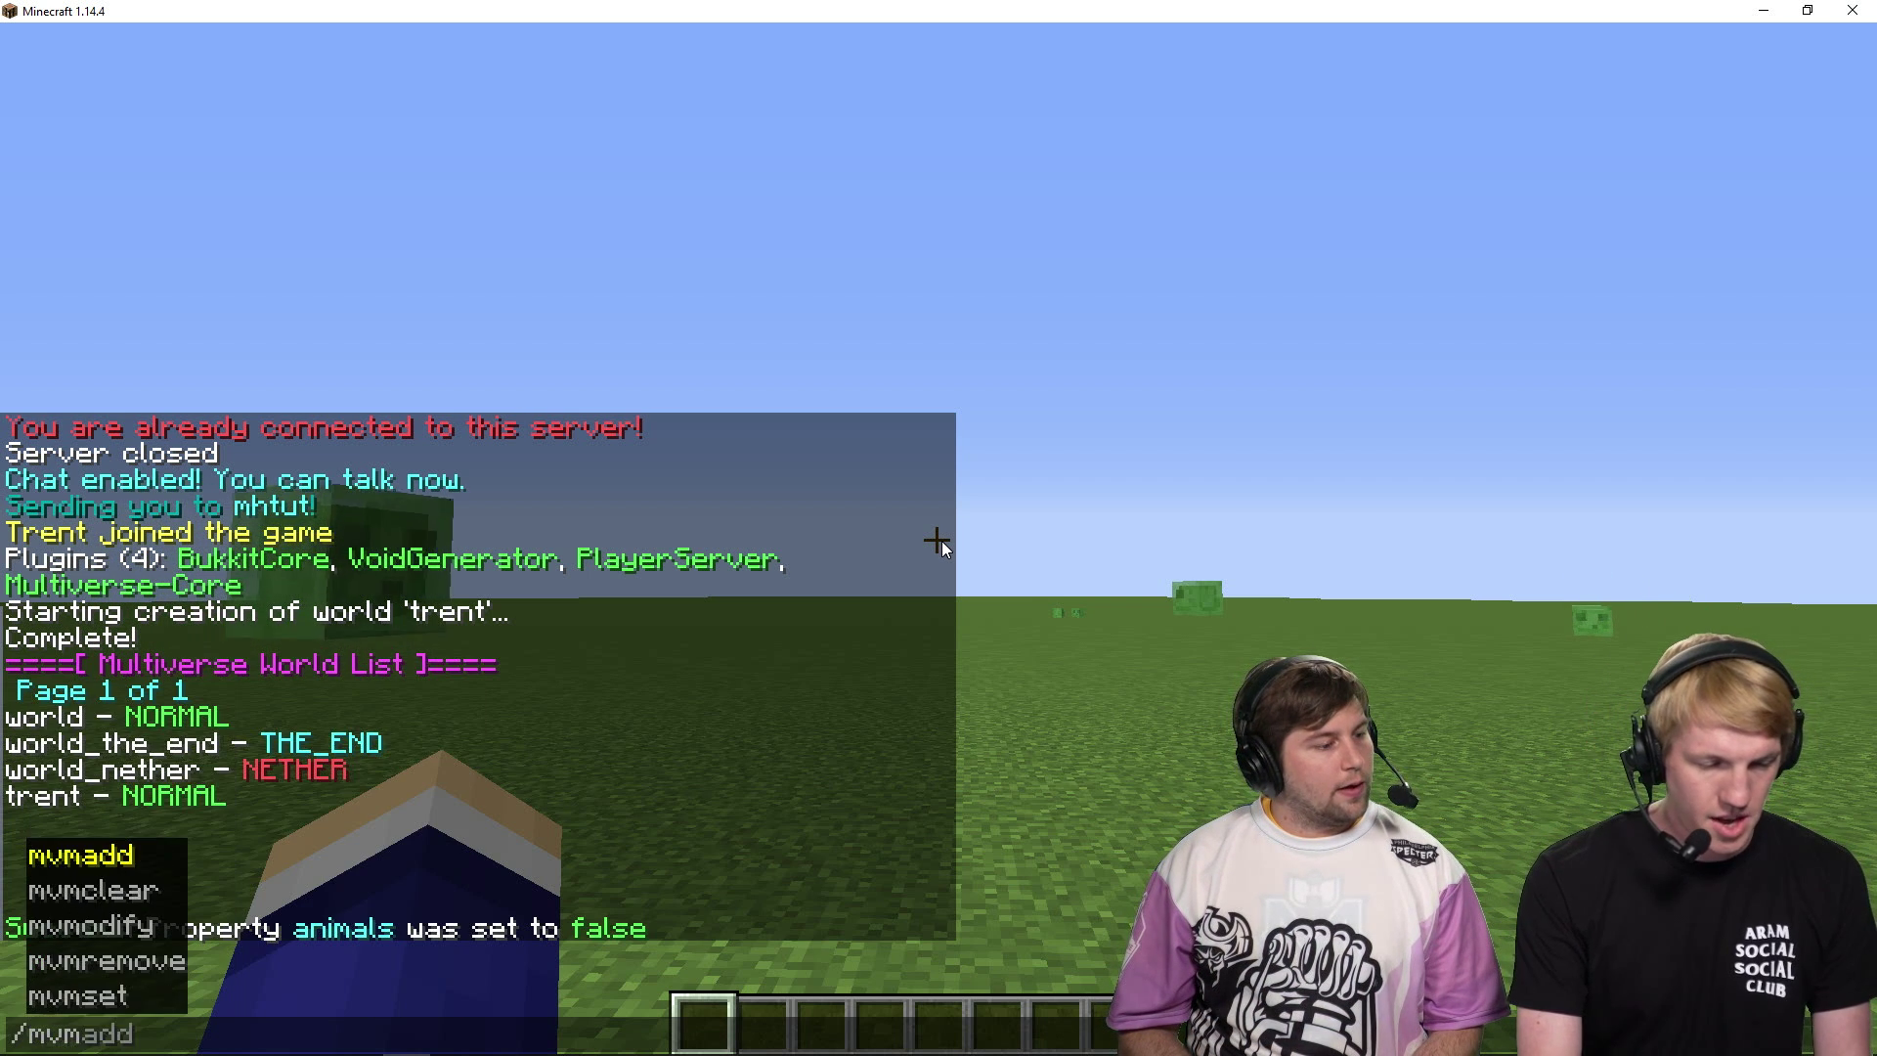
{"action": "type", "text": " set monsters"}
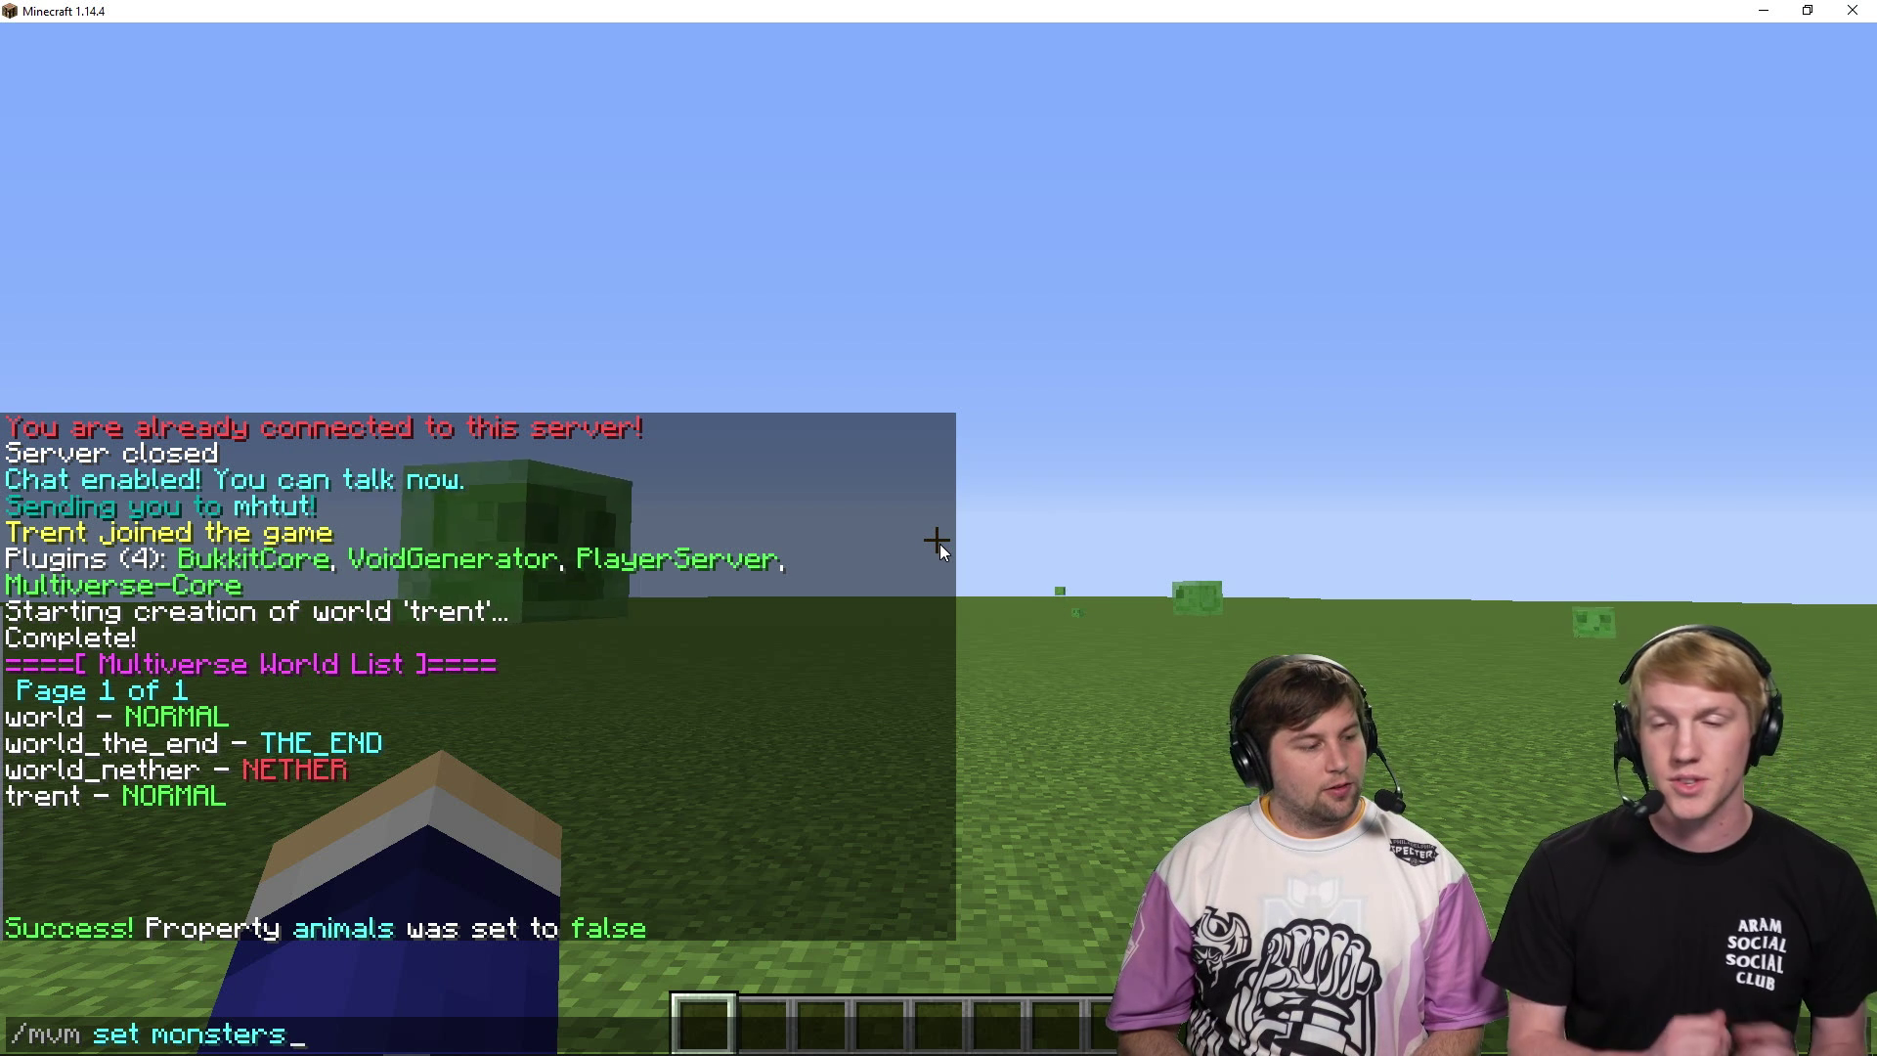
{"action": "type", "text": " false"}
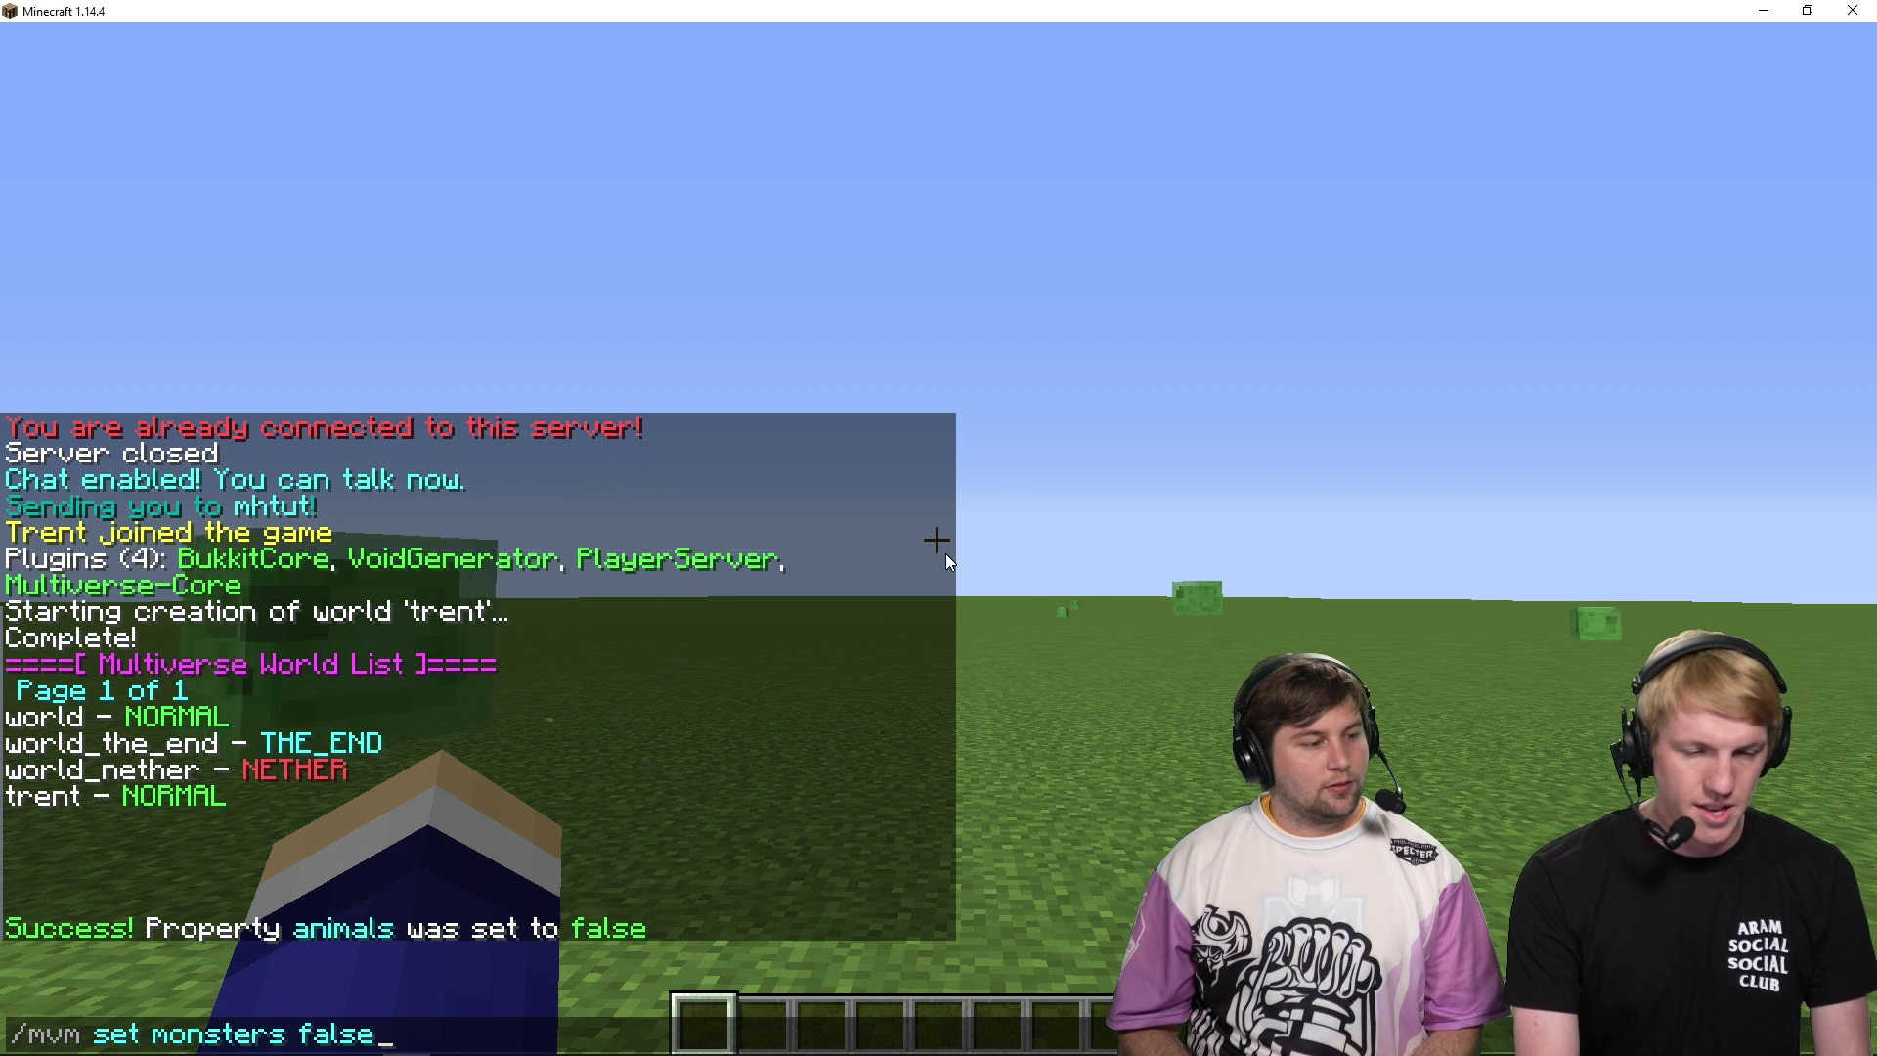
{"action": "key", "text": "Return"}
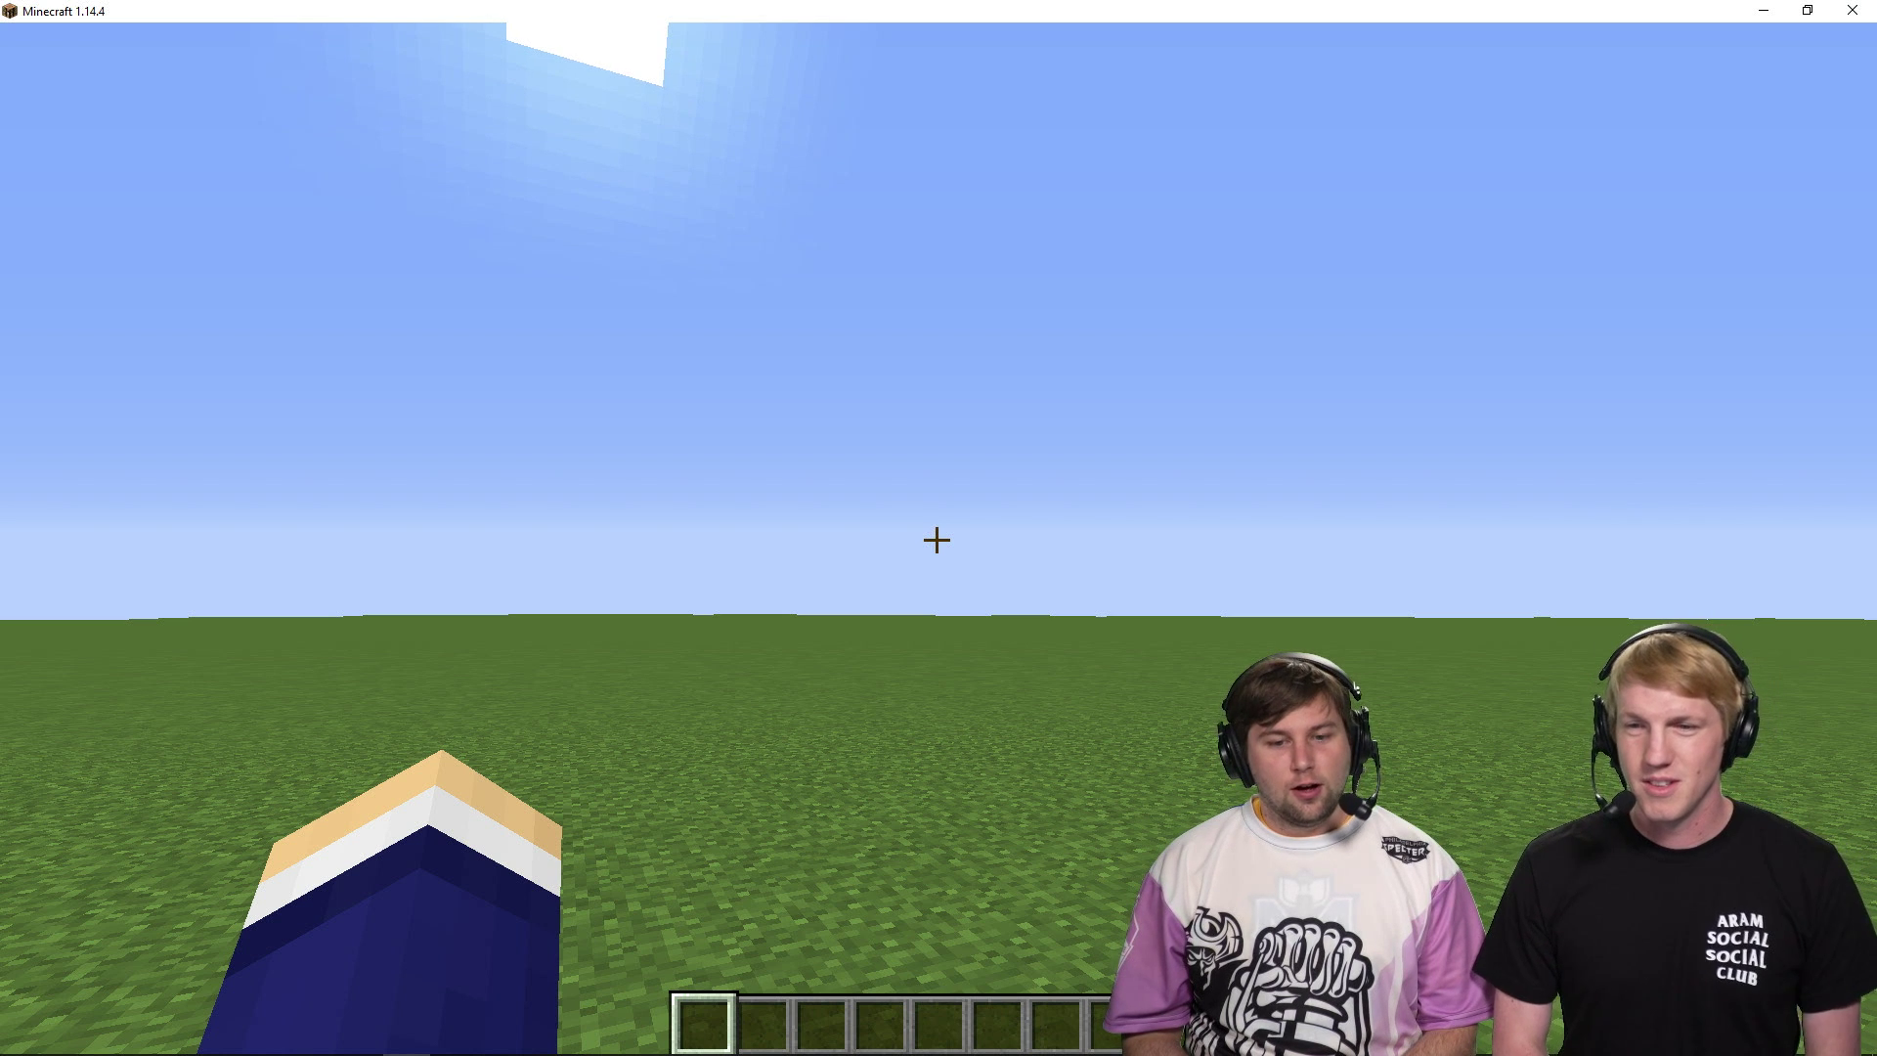
- Create the End world with /mv create deephend end
{"action": "key", "text": "slash"}
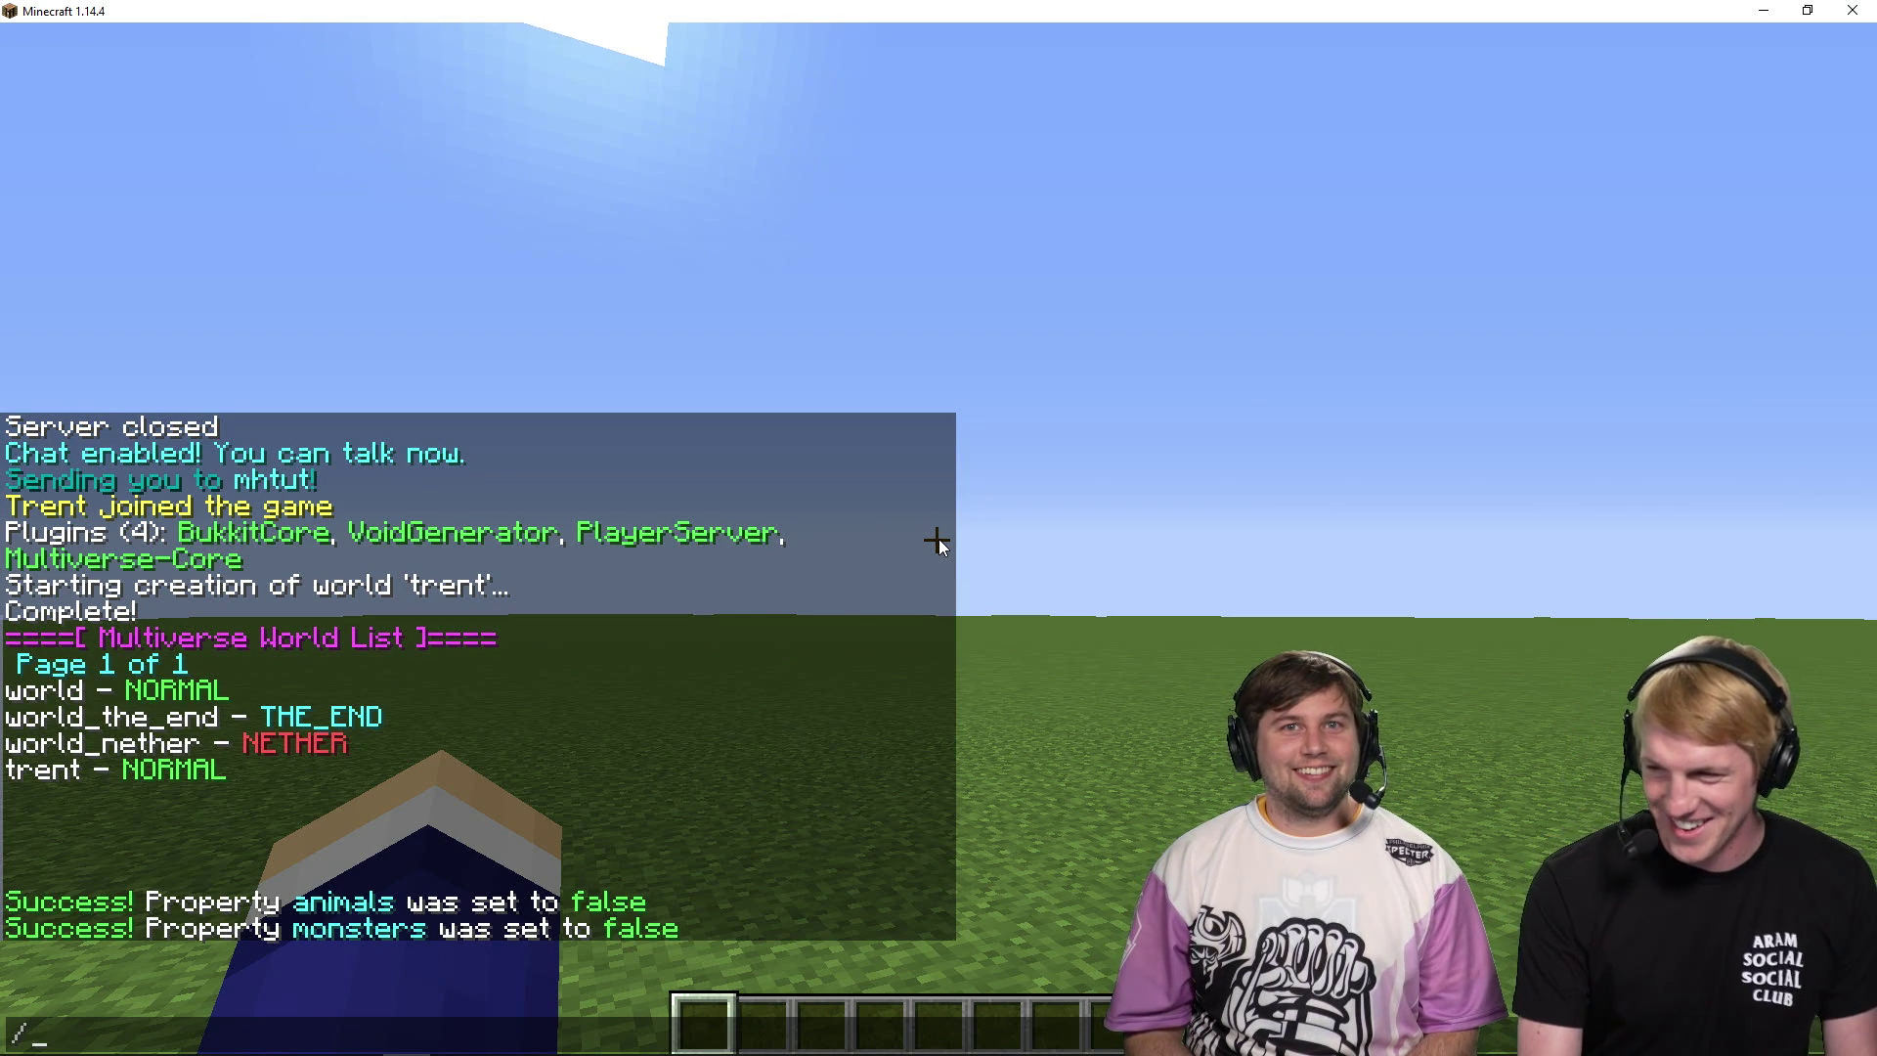
{"action": "type", "text": "mv creat"}
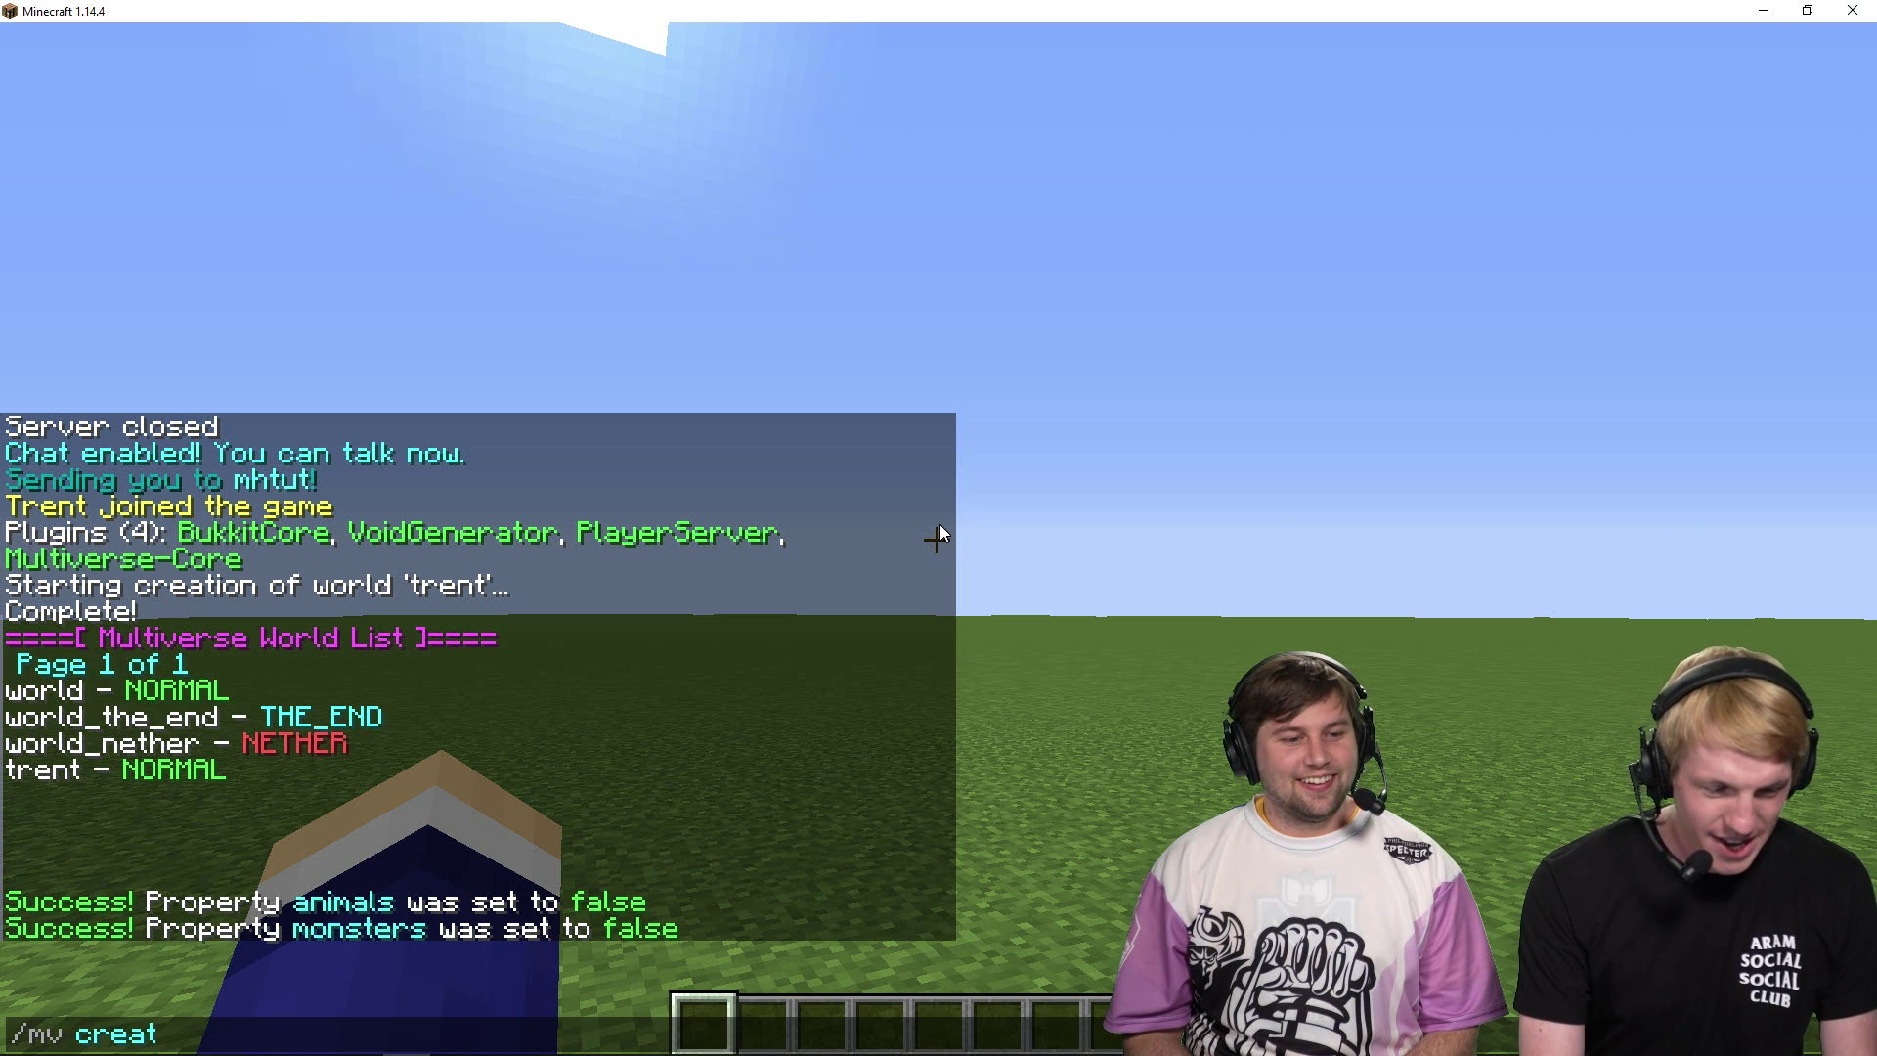
{"action": "type", "text": "e"}
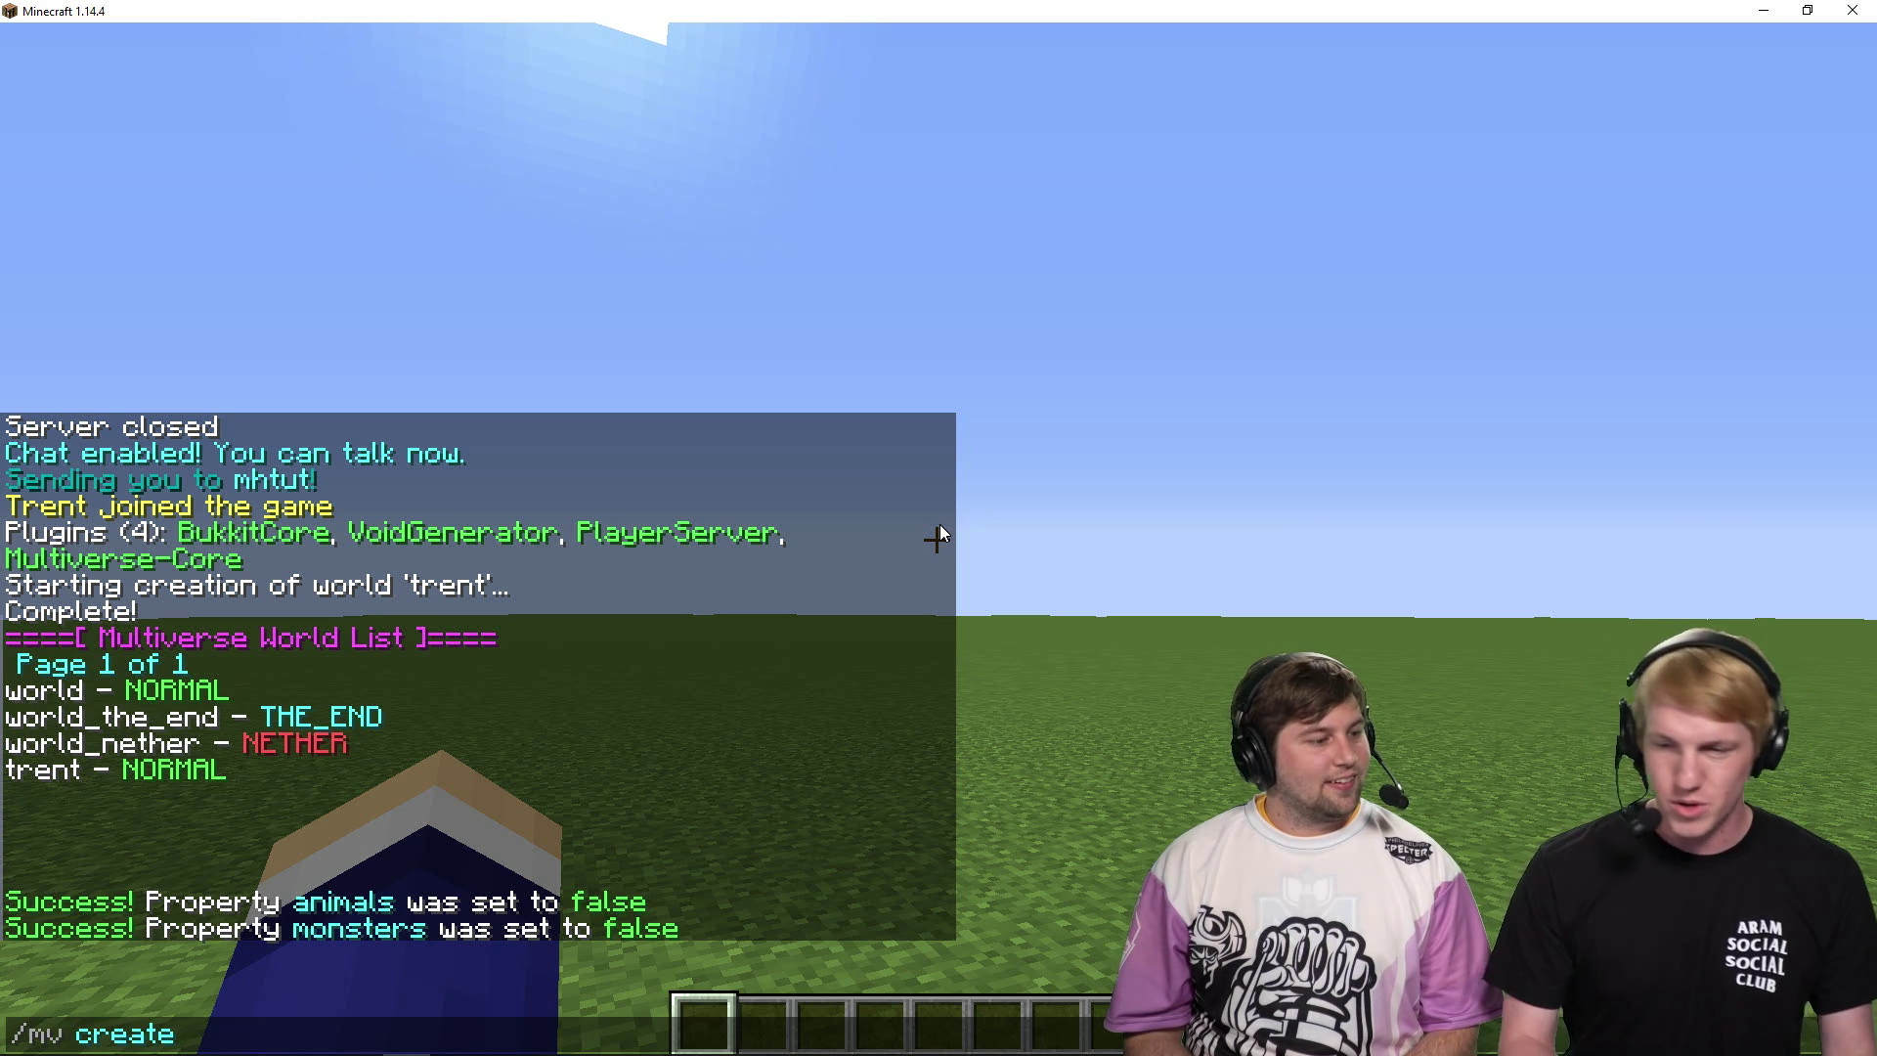
{"action": "type", "text": " deephend"}
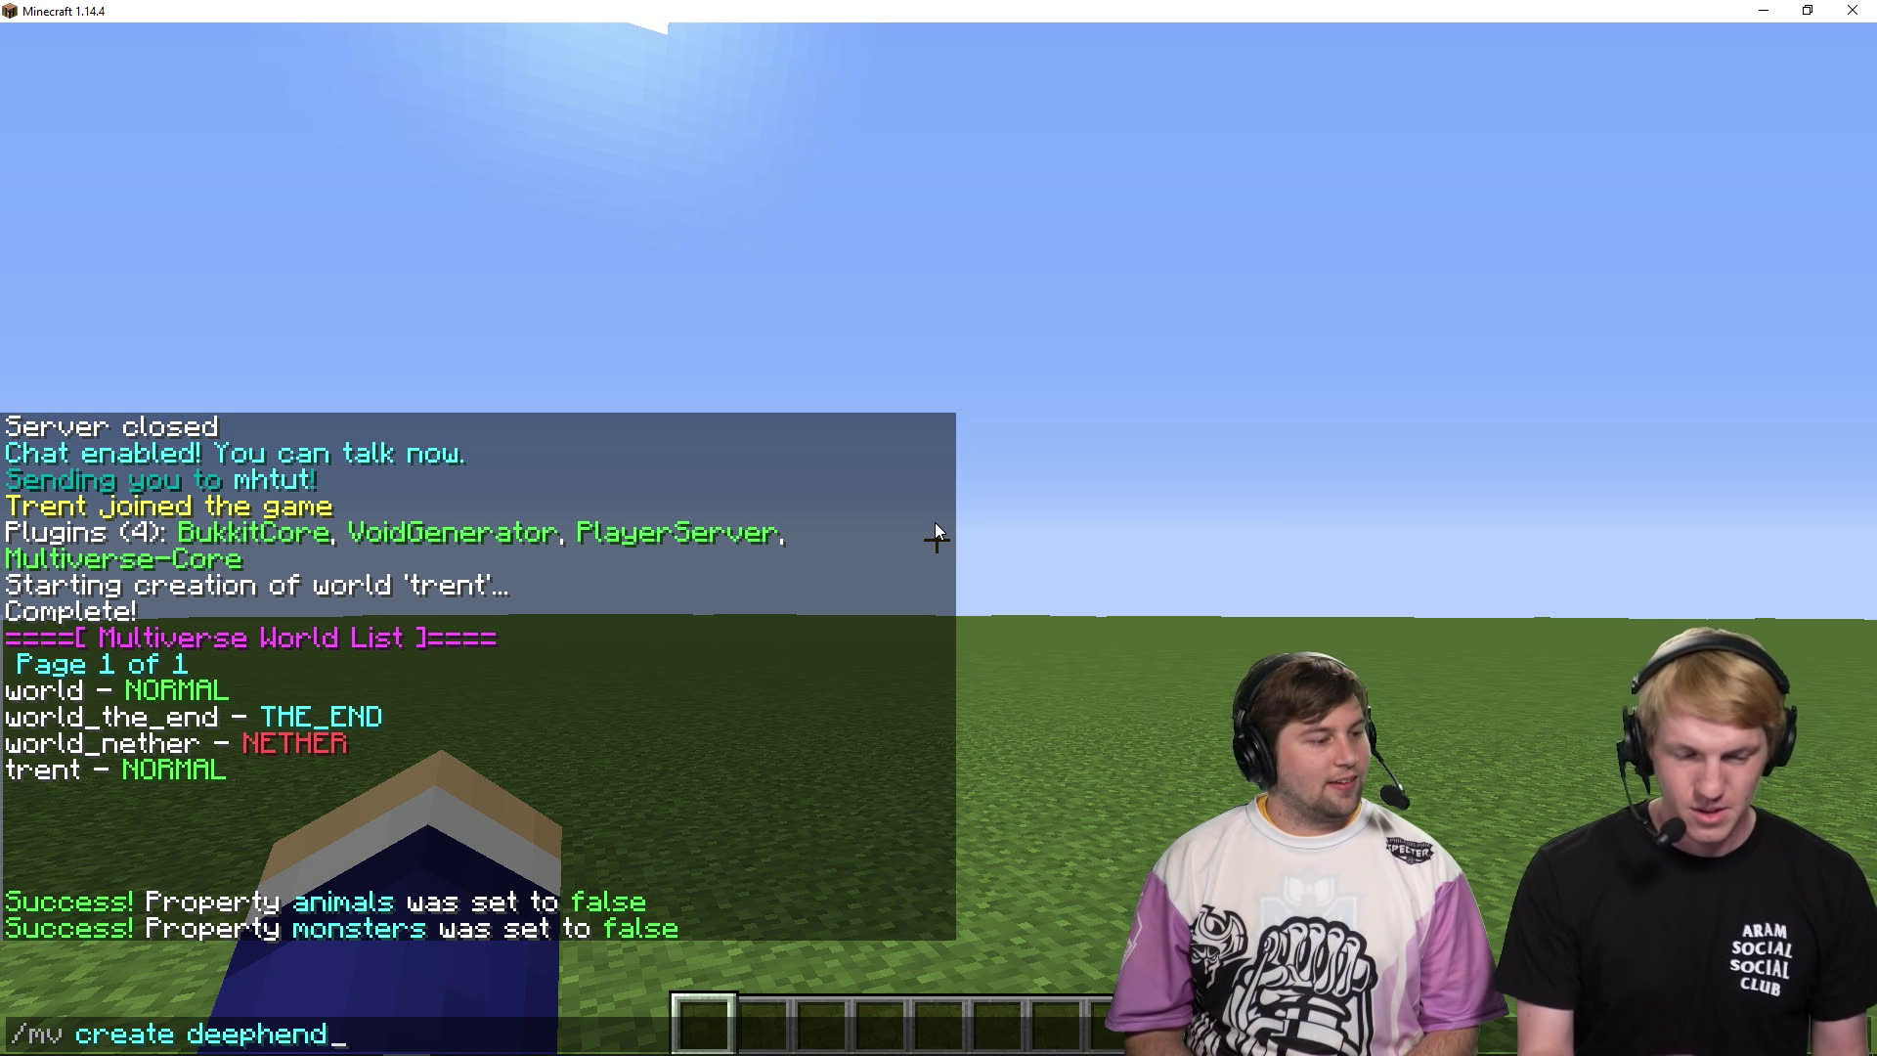
{"action": "type", "text": " end"}
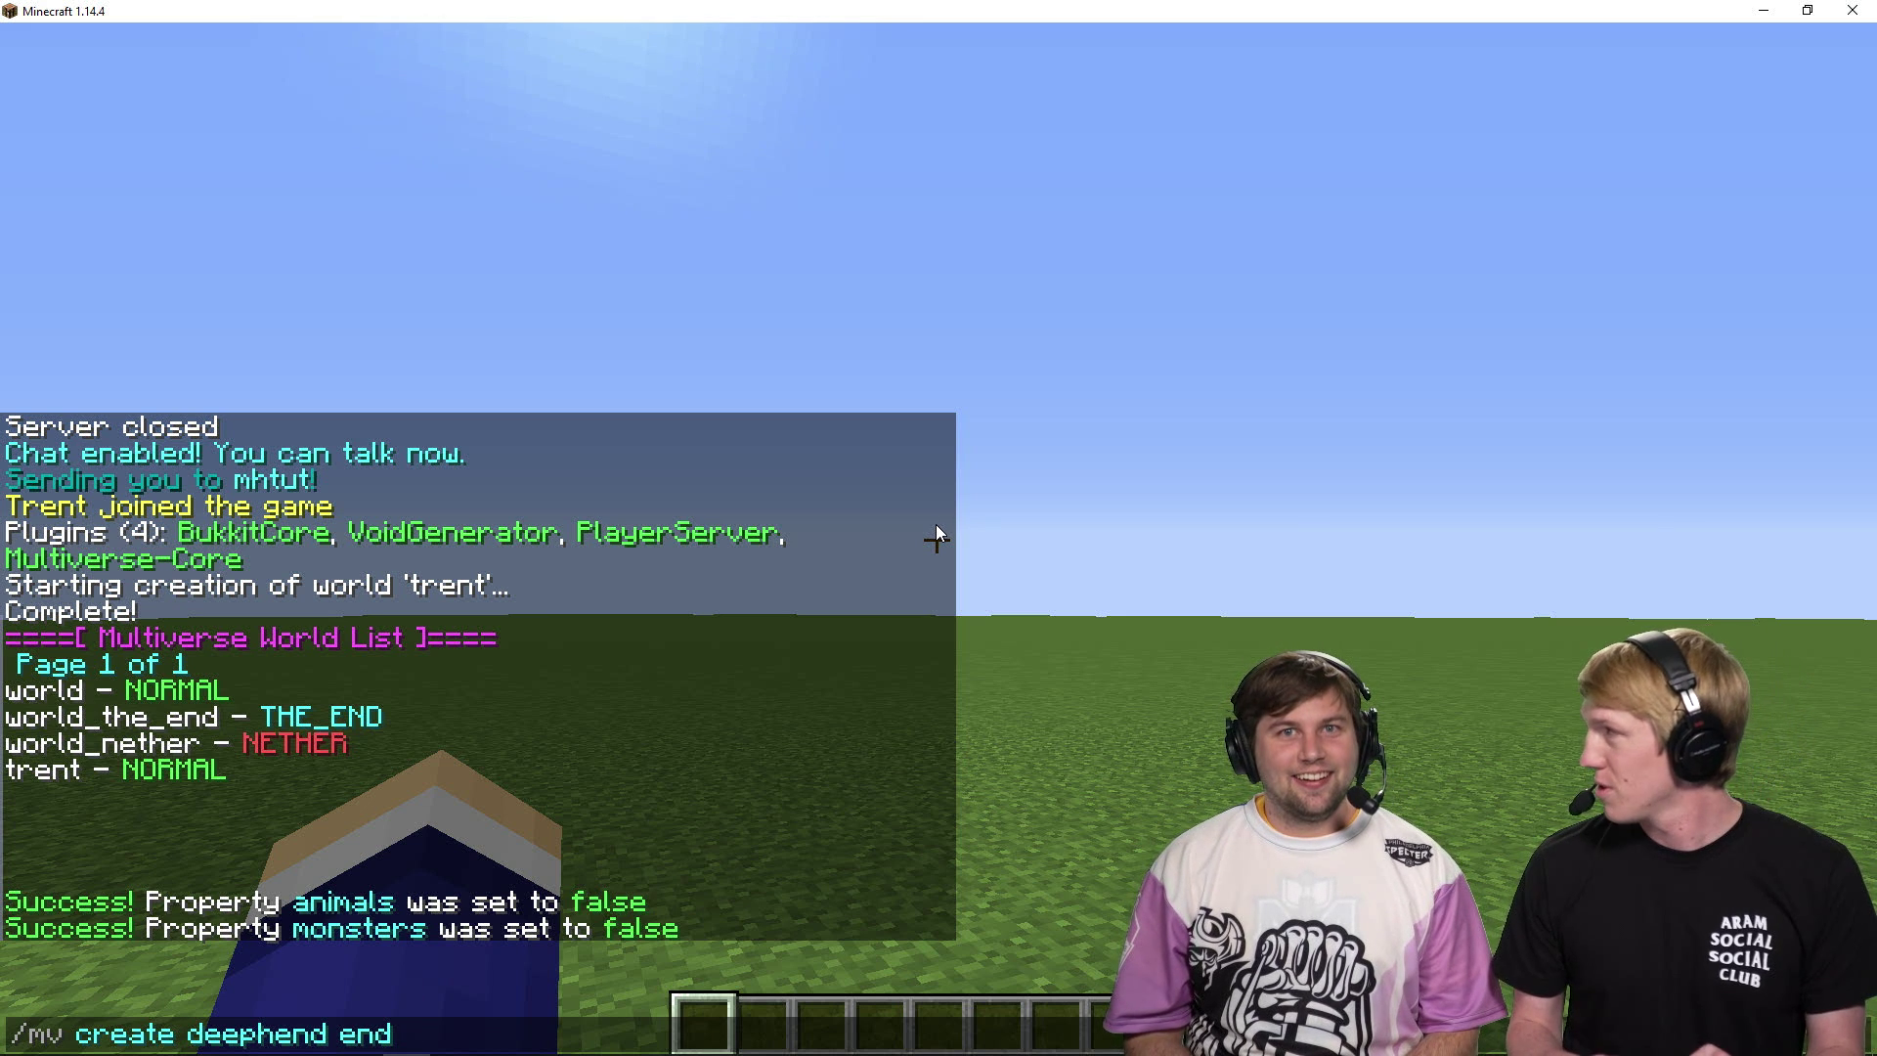
{"action": "key", "text": "Return"}
- Teleport into the deephend world with /mvtp deephend
{"action": "key", "text": "t"}
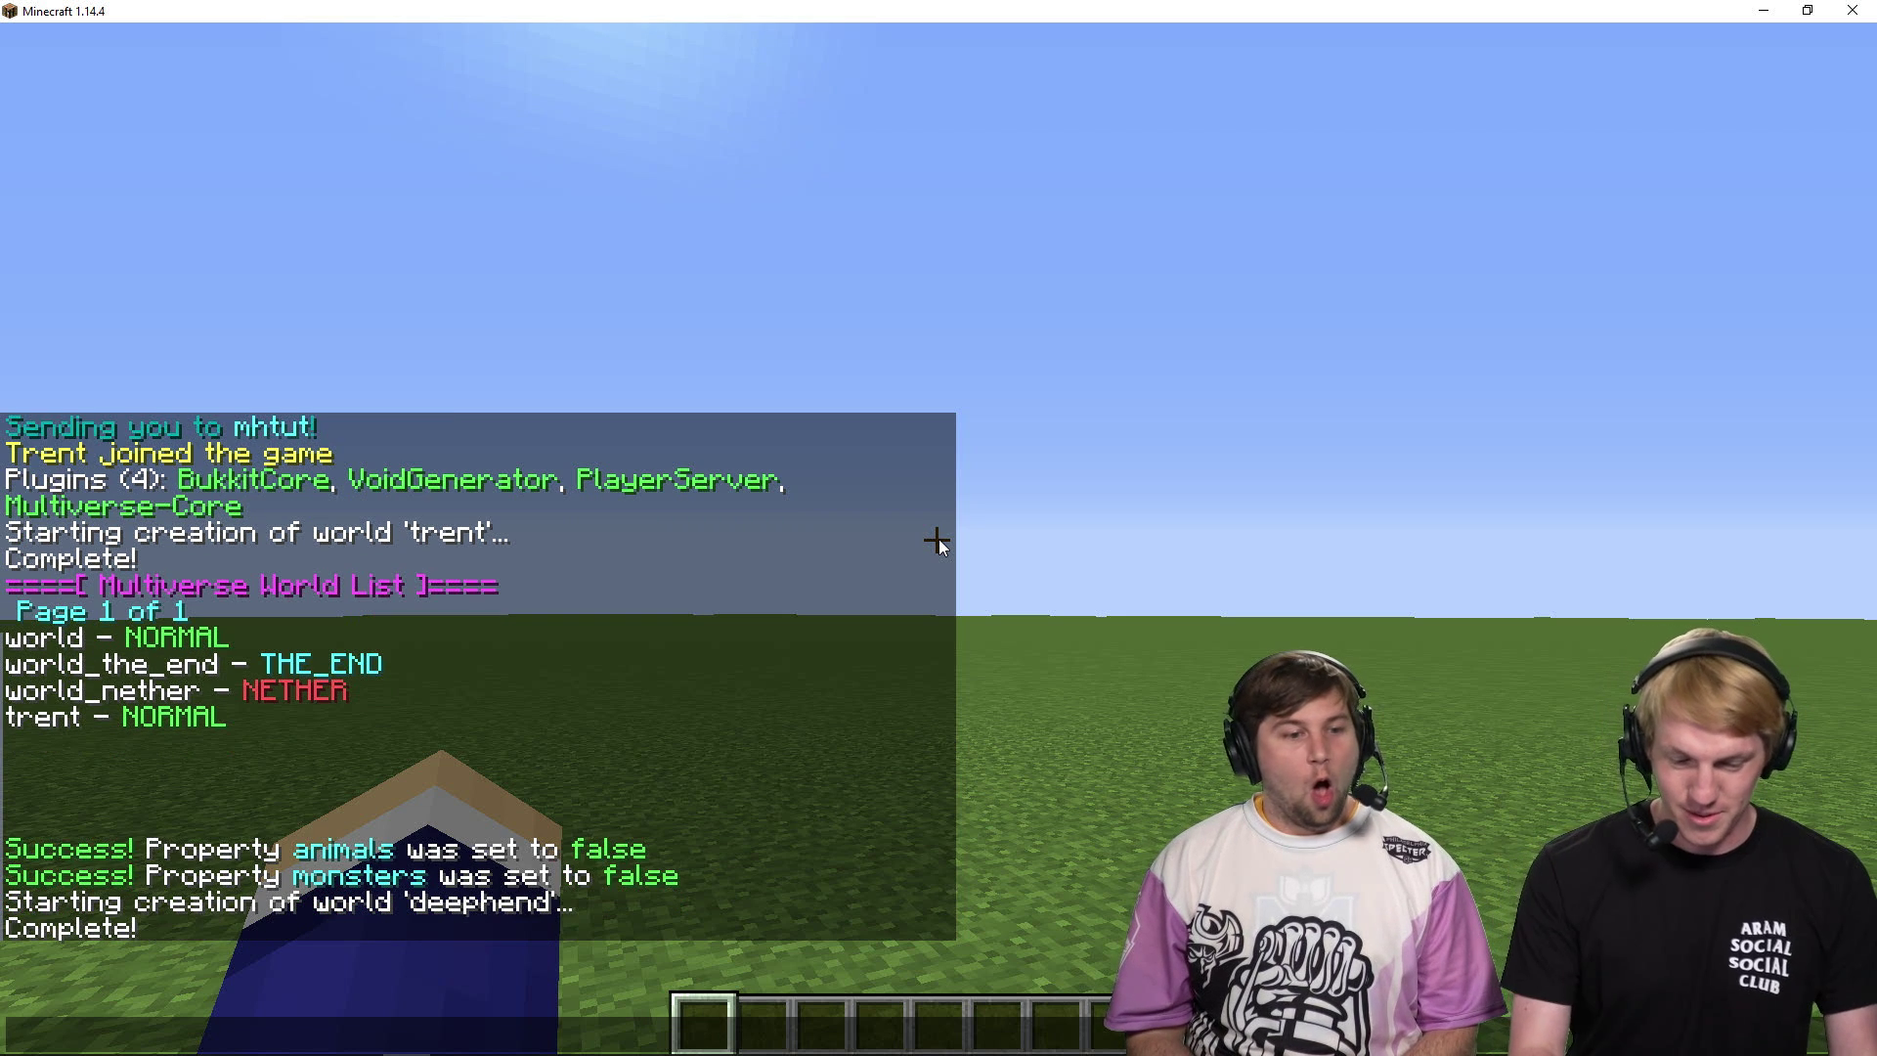
{"action": "type", "text": "/mvtp deepend"}
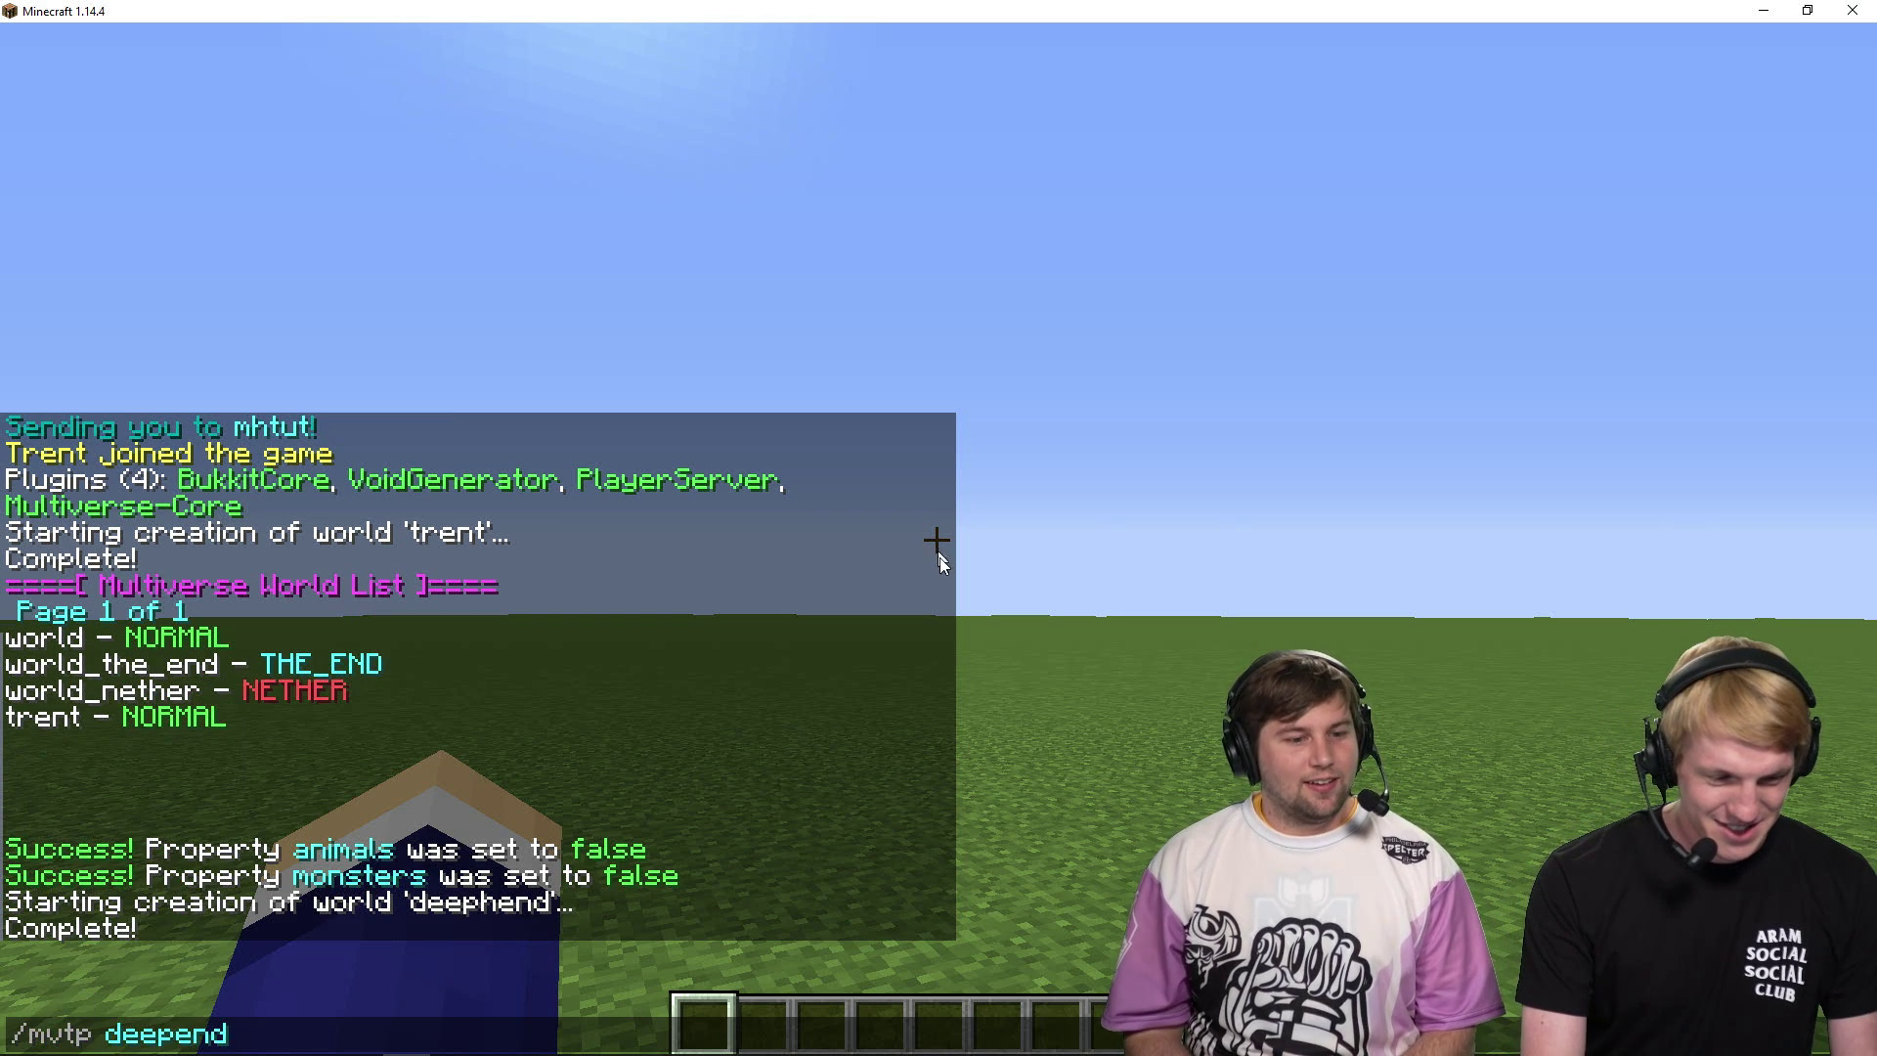
{"action": "key", "text": "BackSpace"}
{"action": "key", "text": "BackSpace"}
{"action": "key", "text": "BackSpace"}
{"action": "type", "text": "phen"}
{"action": "key", "text": "BackSpace"}
{"action": "key", "text": "BackSpace"}
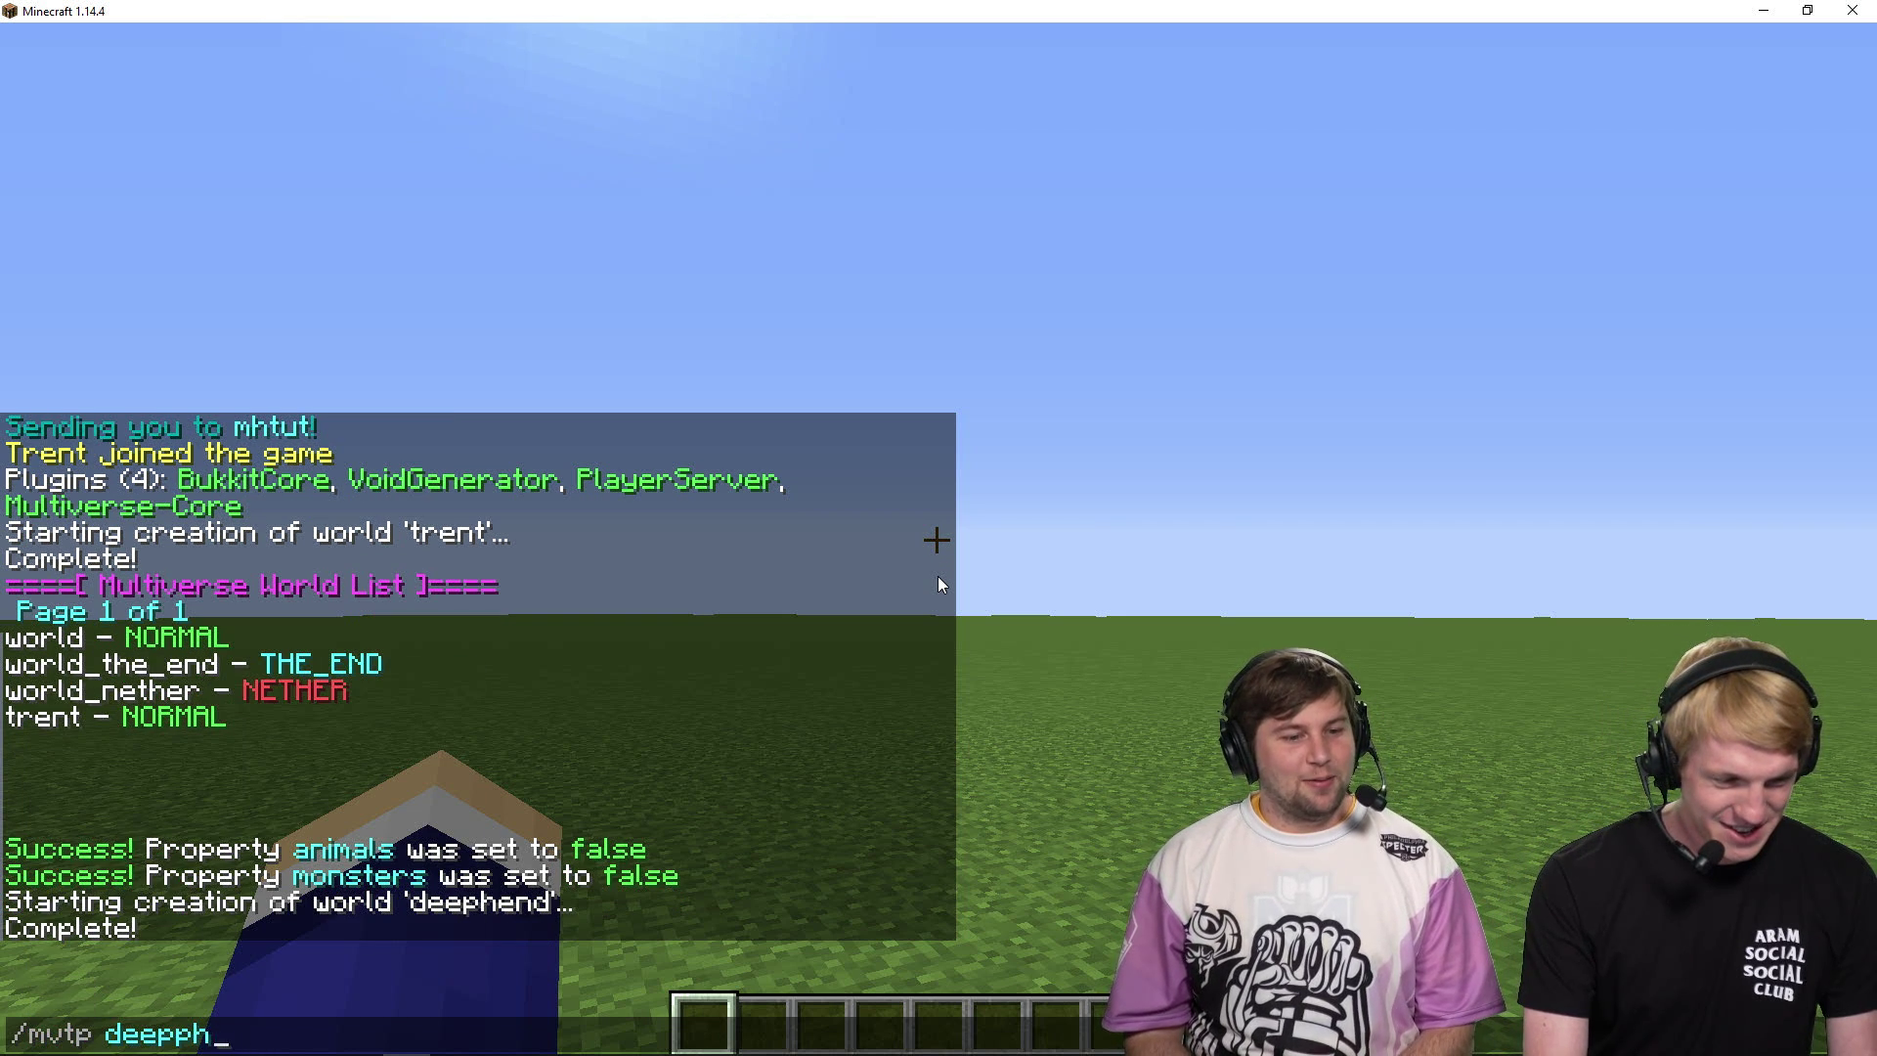
{"action": "key", "text": "BackSpace"}
{"action": "key", "text": "BackSpace"}
{"action": "type", "text": "hend"}
{"action": "key", "text": "Return"}
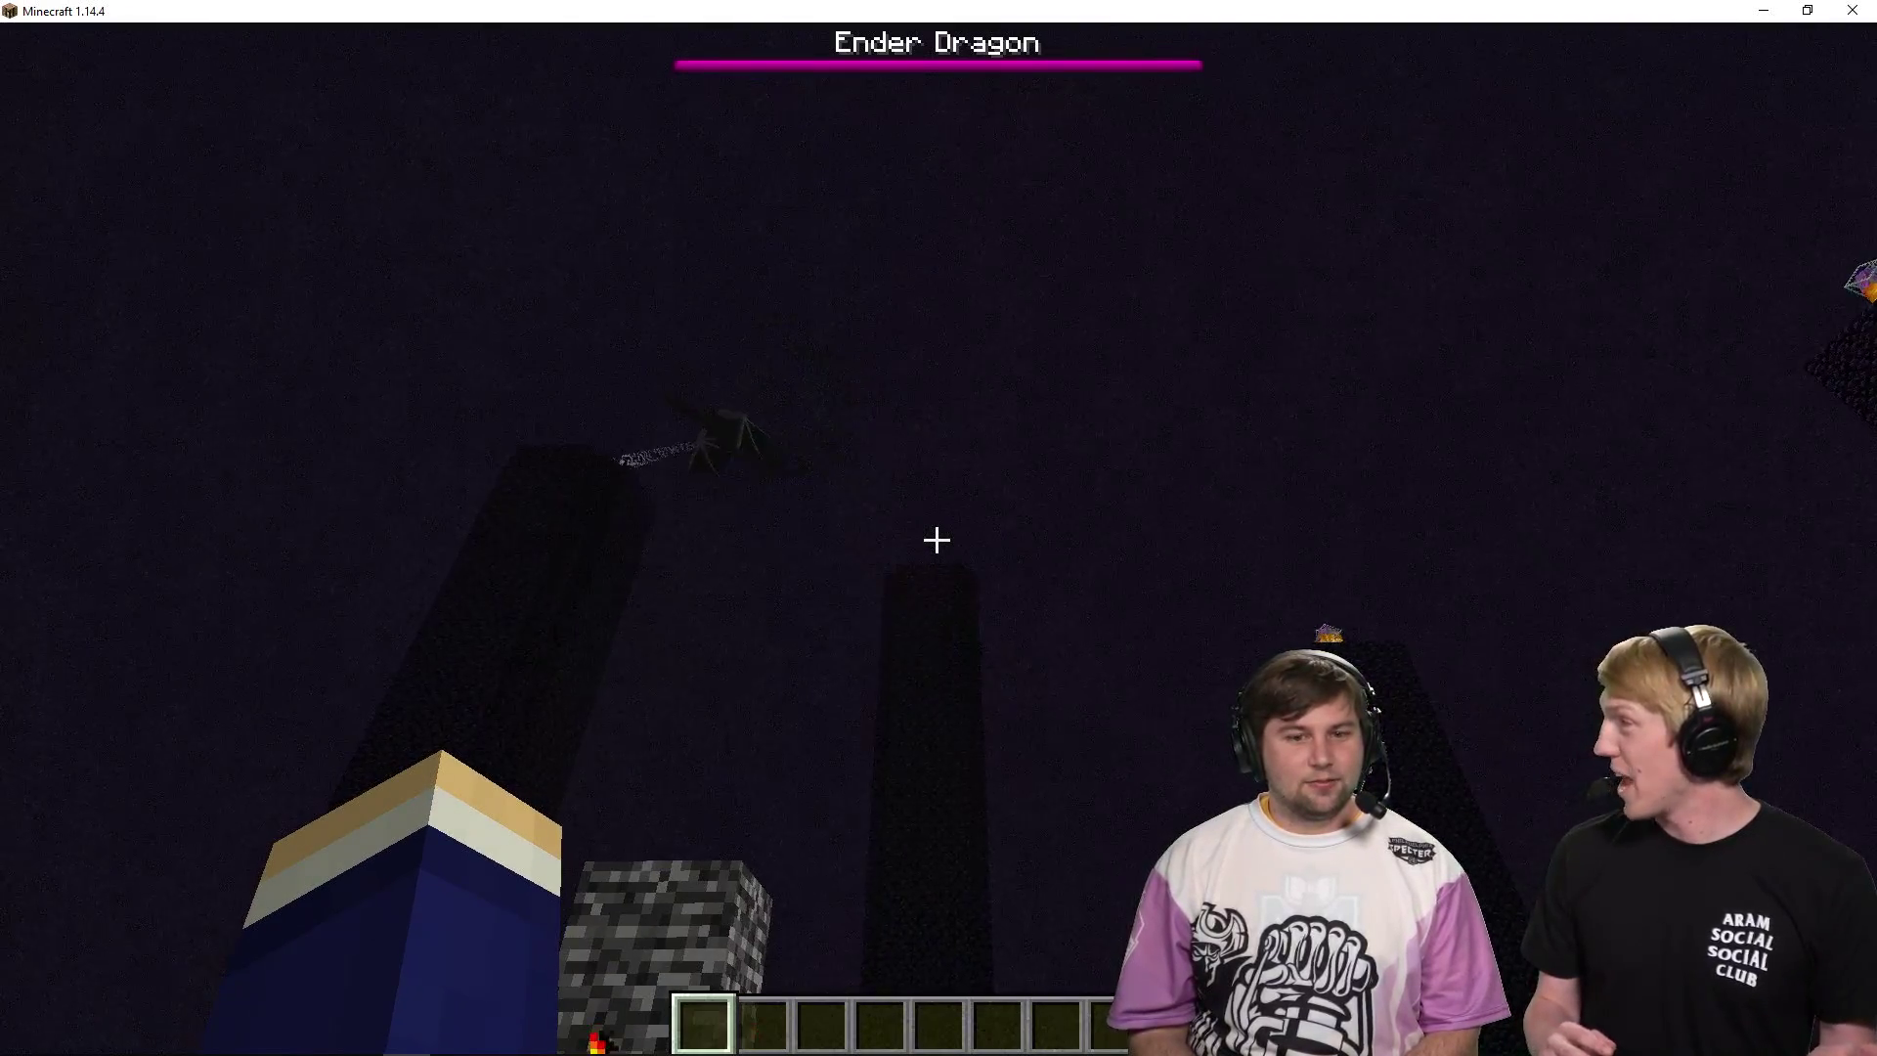
- Turn off monsters in deephend, then attempt /mvm set dragon
{"action": "type", "text": "/mvm Trent"}
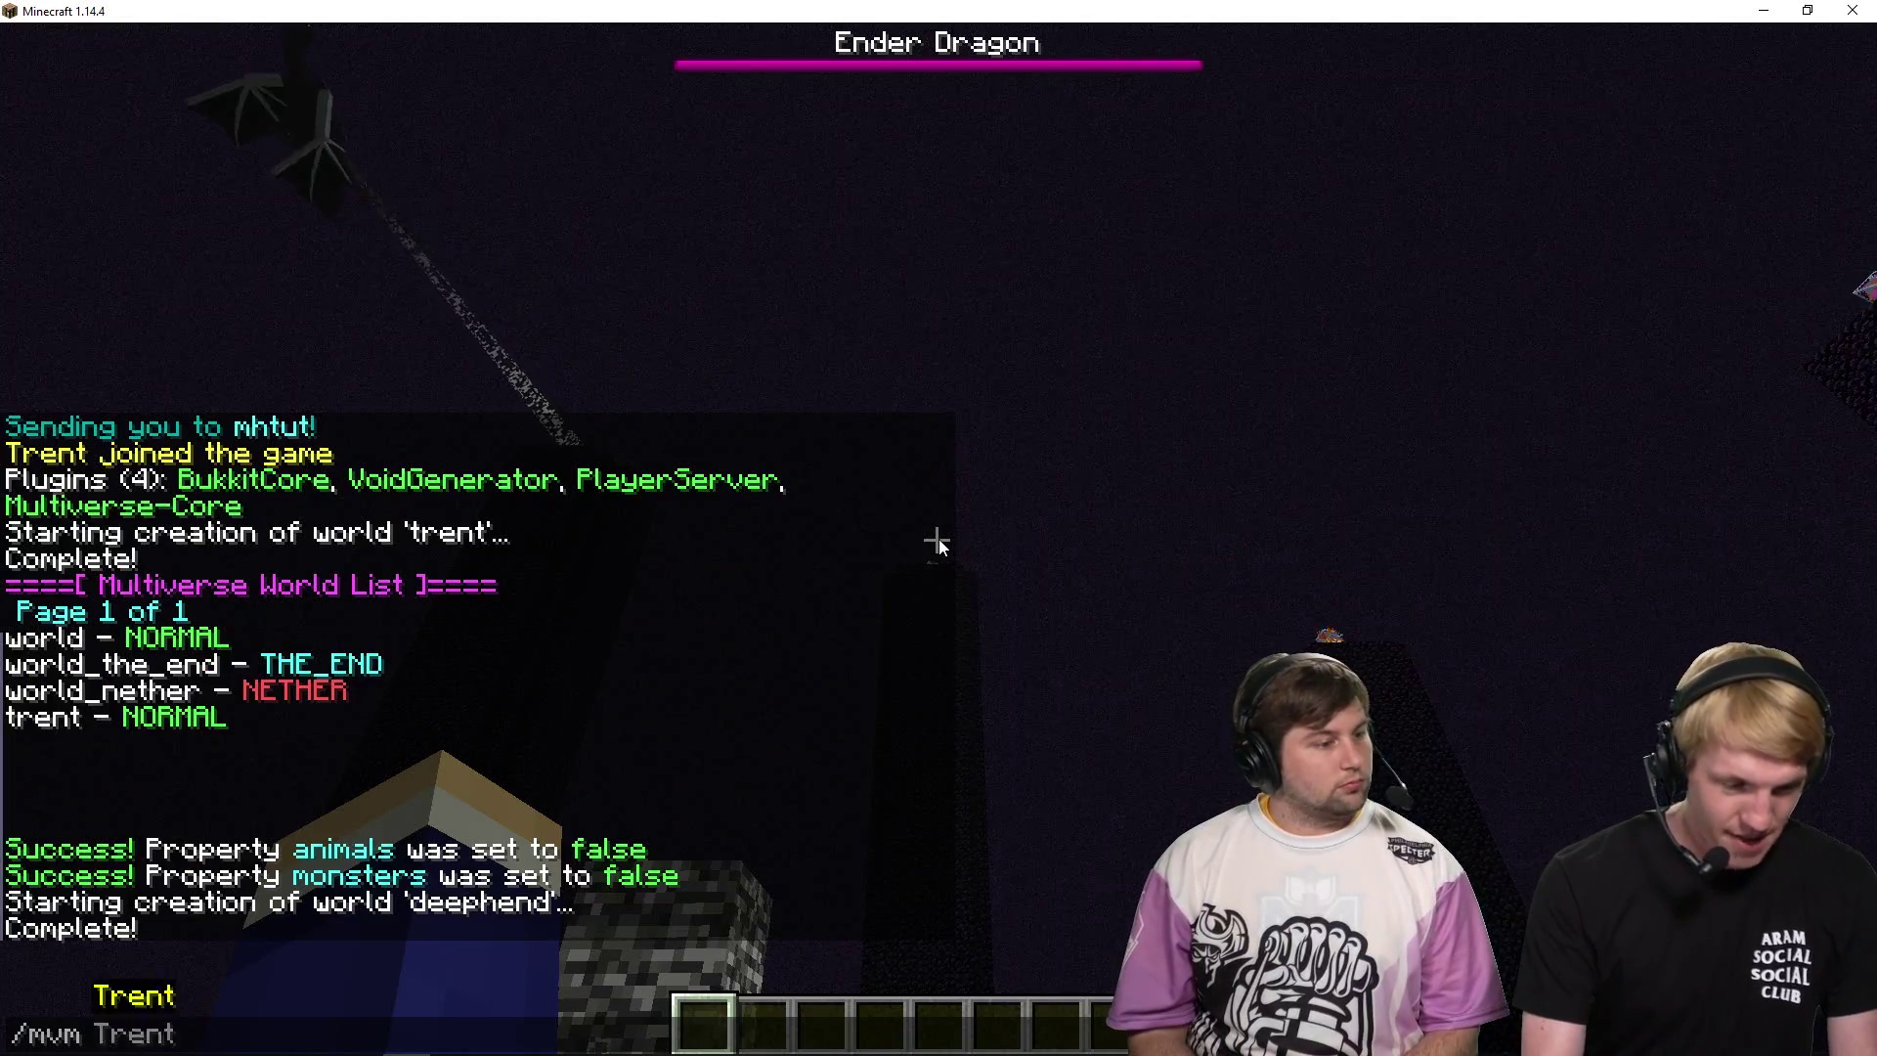
{"action": "type", "text": "set monsters false"}
{"action": "key", "text": "Return"}
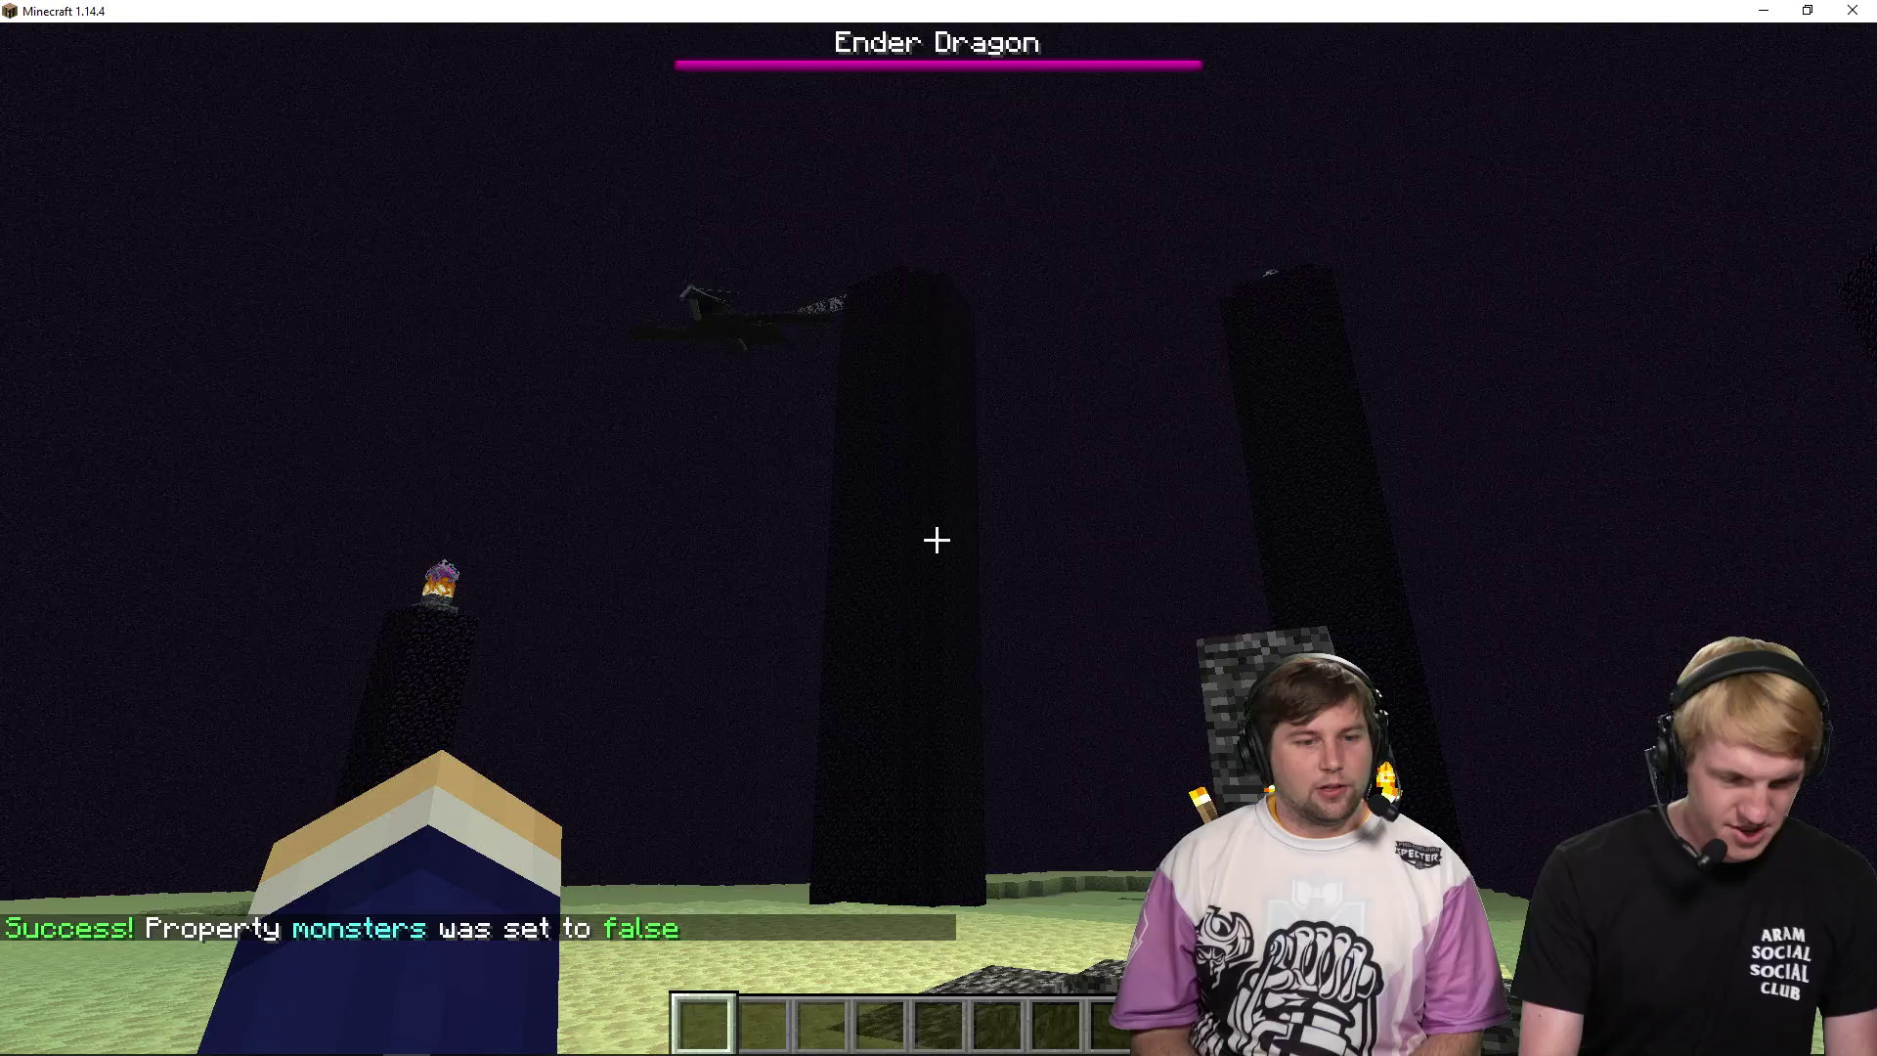
{"action": "type", "text": "/mvm set dragon"}
{"action": "key", "text": "Escape"}
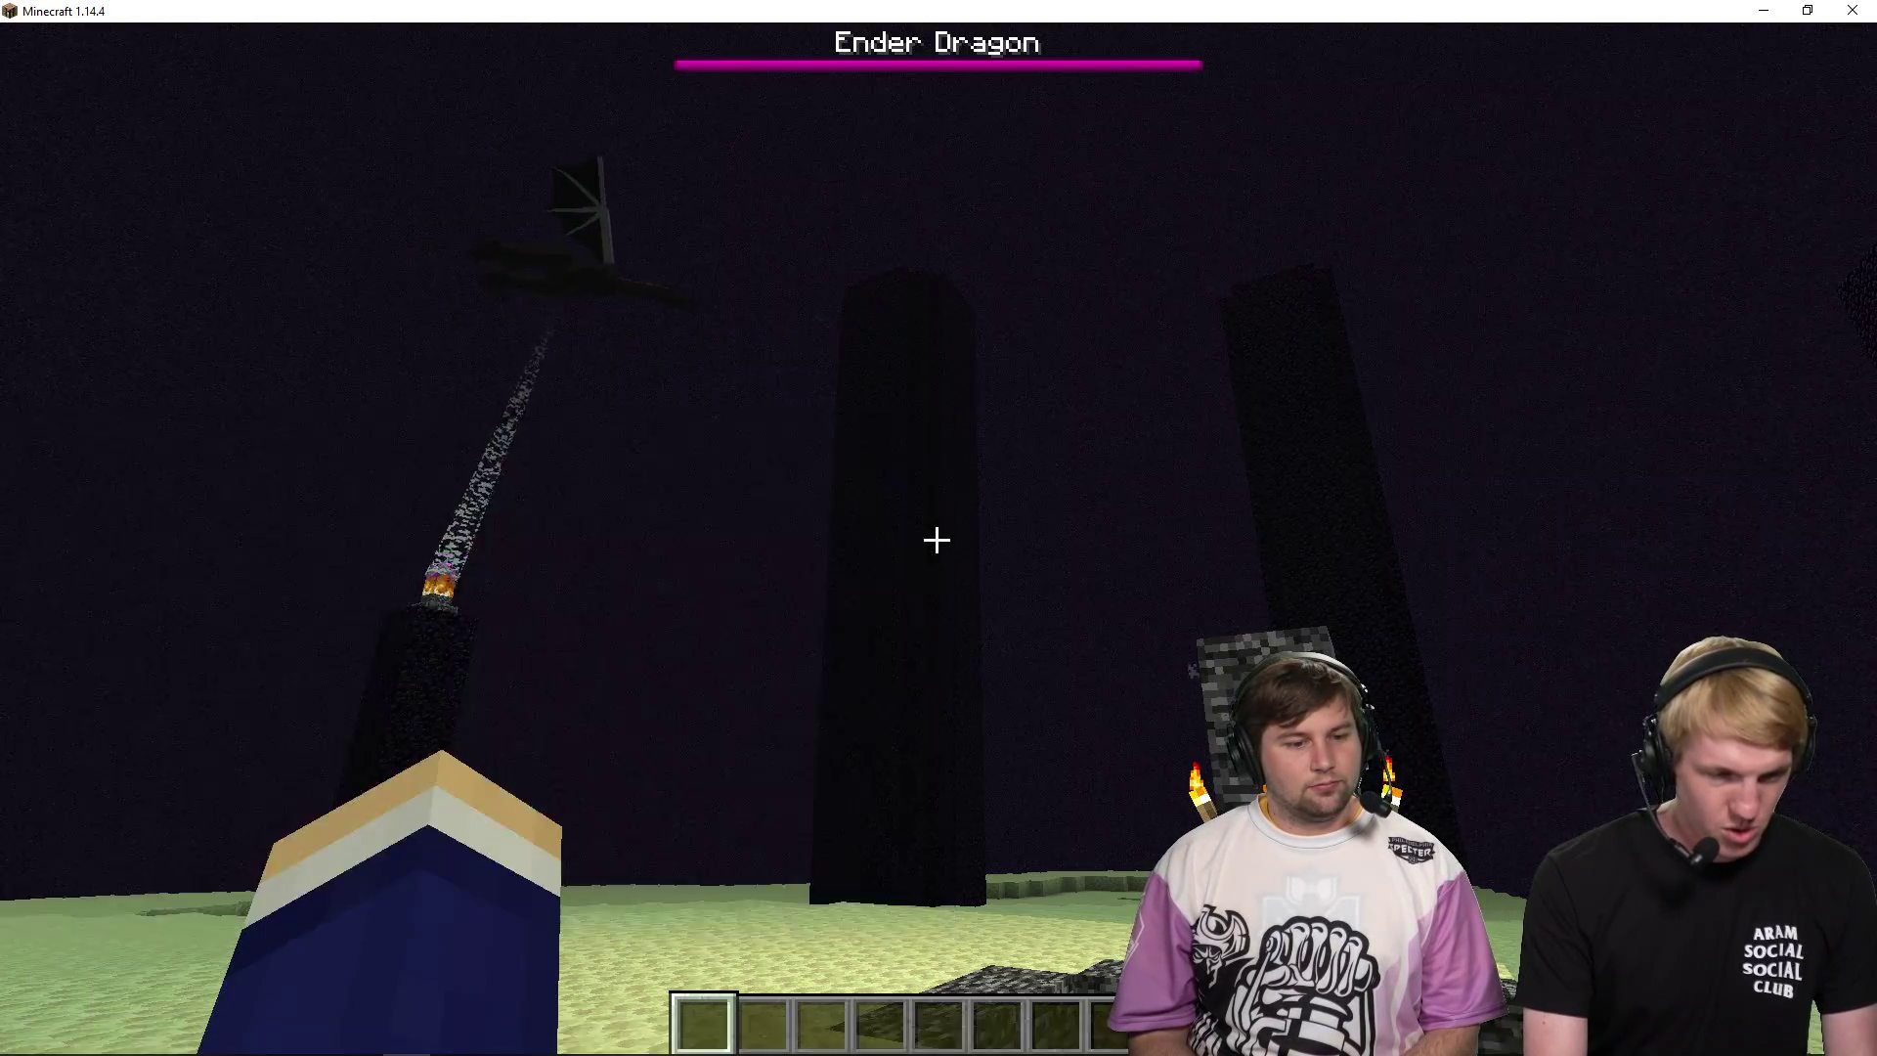
- Reopen chat to read the 'You can't set dragon' error, then dismiss it
{"action": "key", "text": "t"}
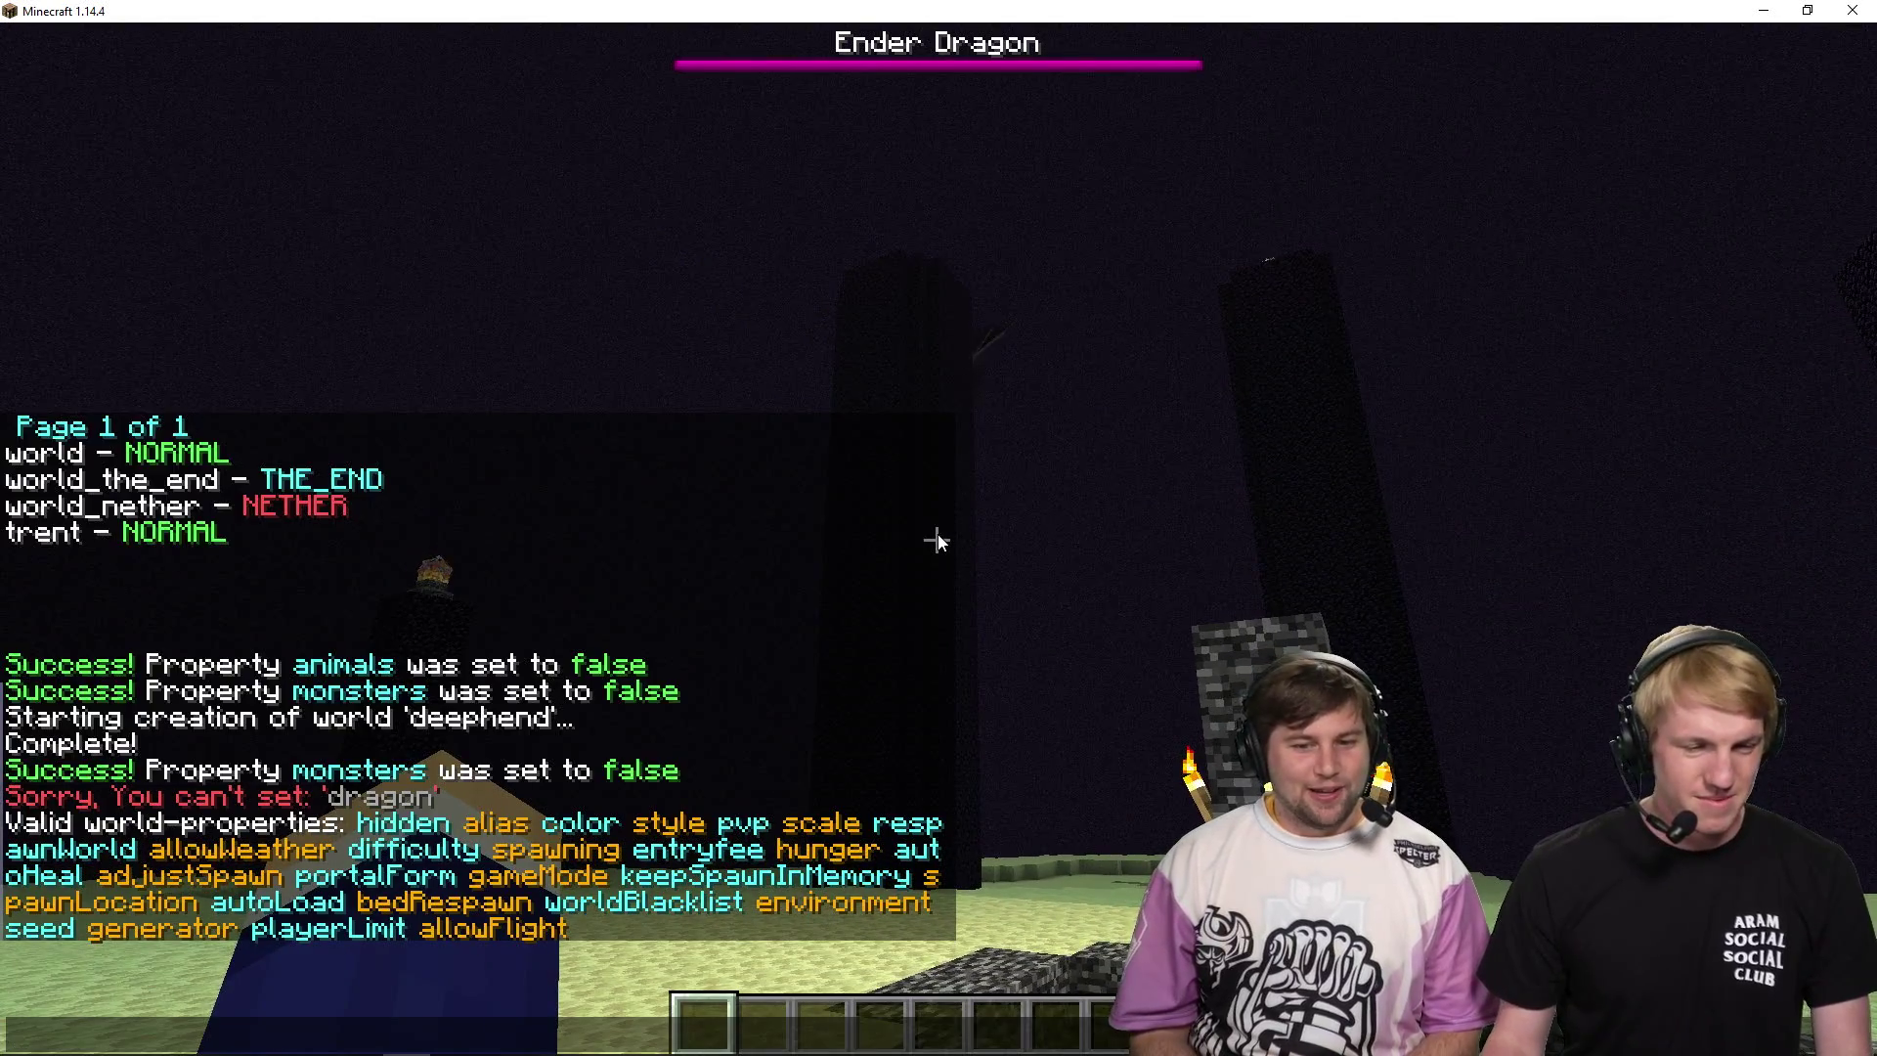
{"action": "key", "text": "Escape"}
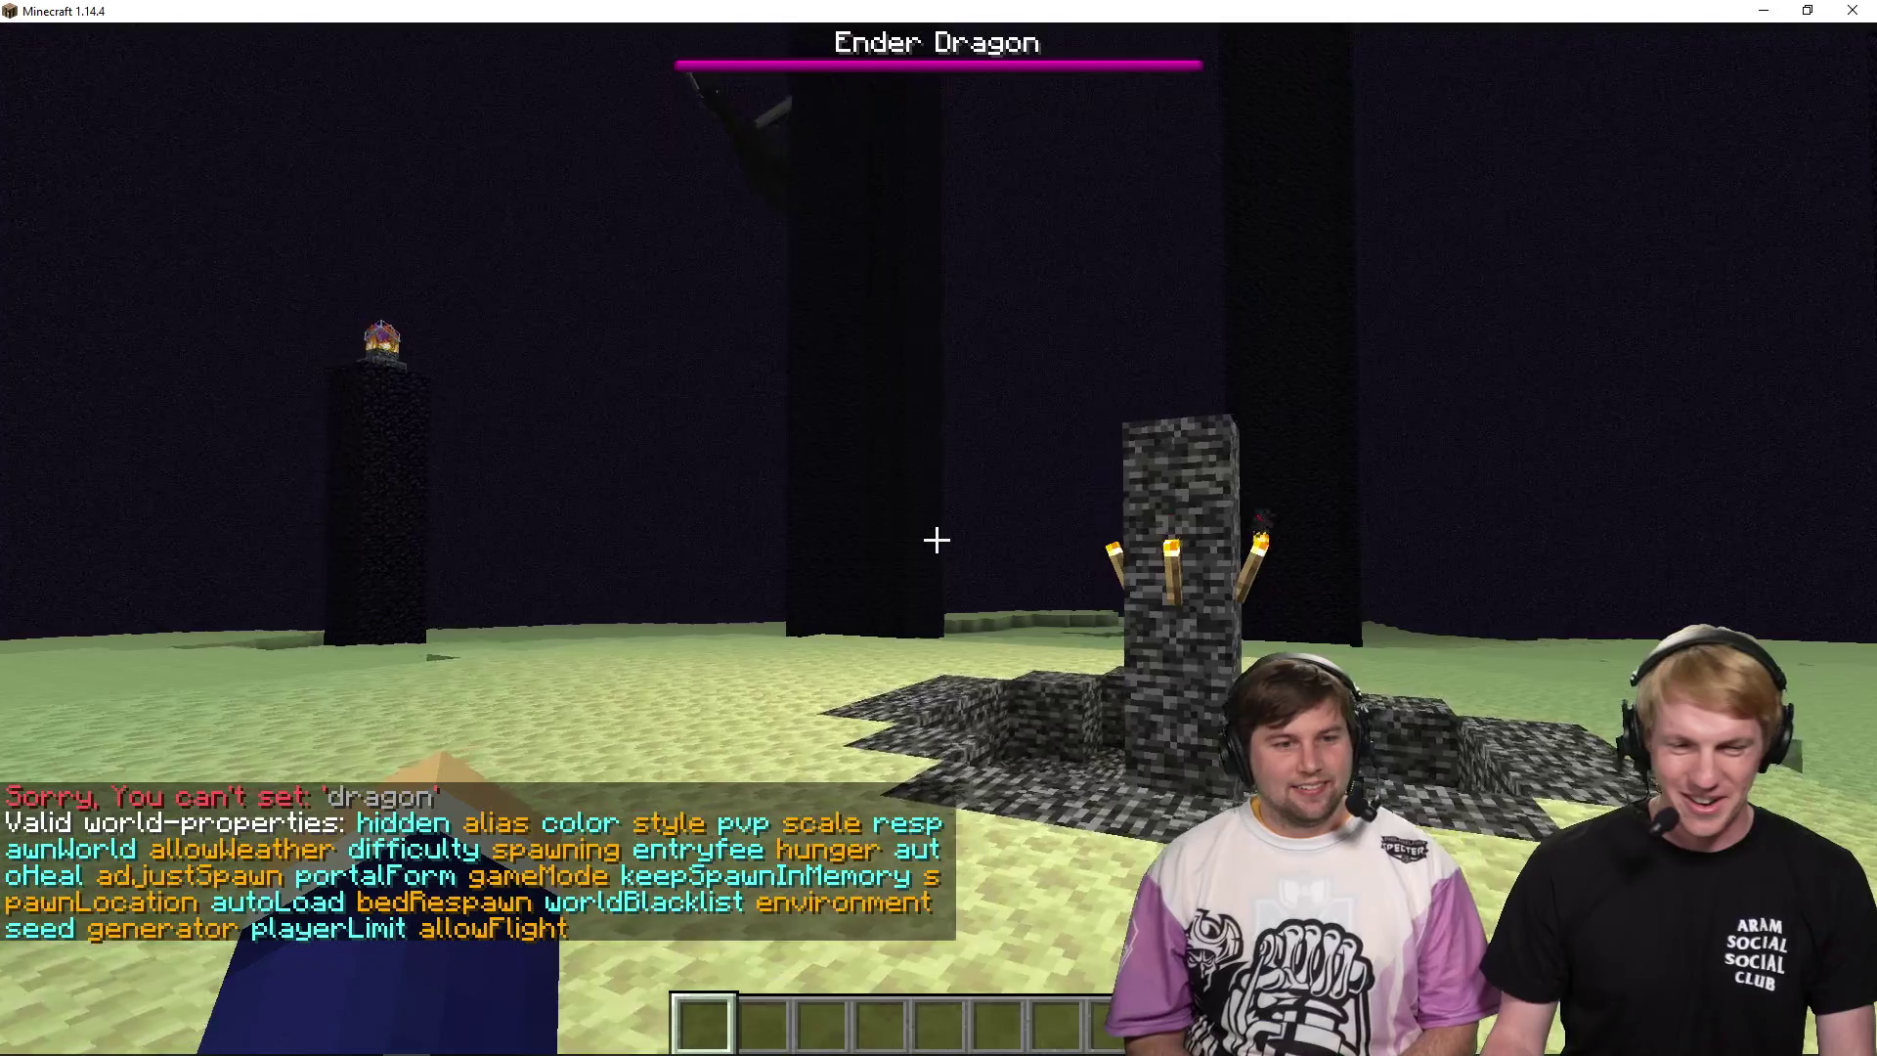
{"action": "type", "text": "t/m"}
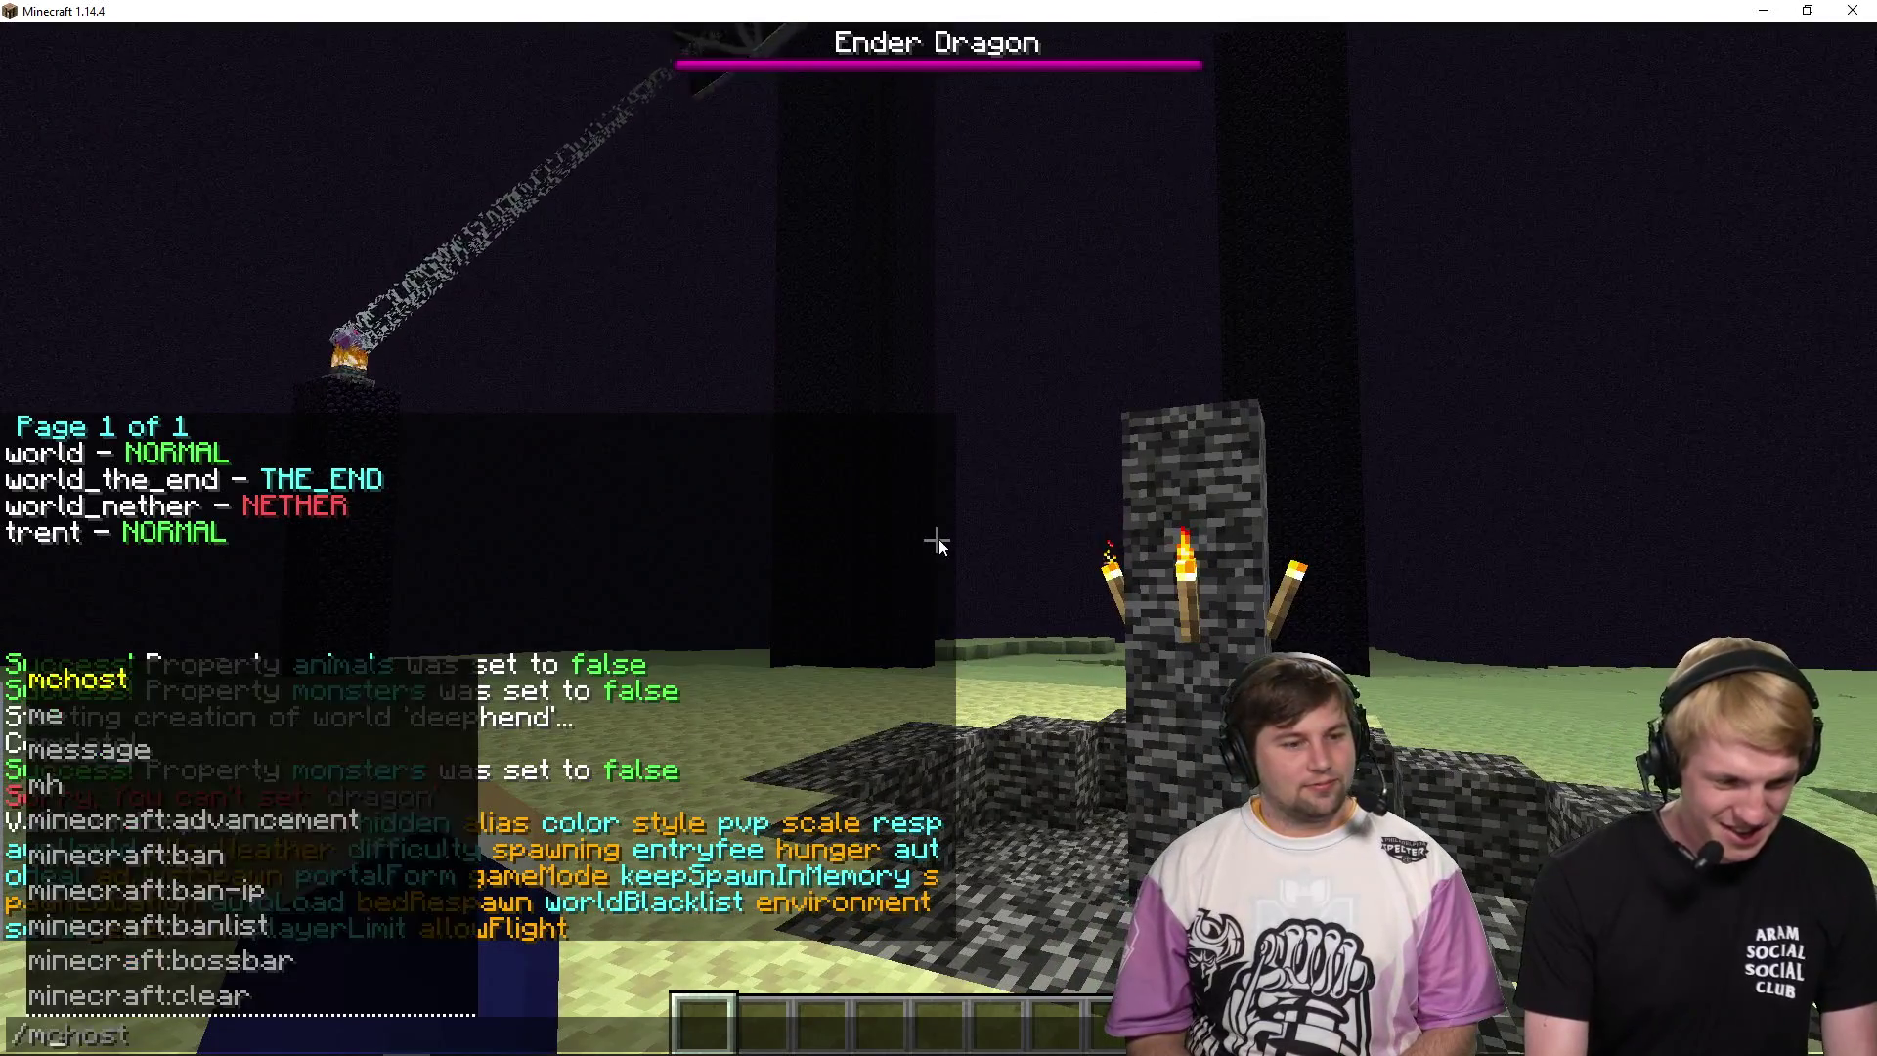
{"action": "key", "text": "Escape"}
{"action": "key", "text": "Escape"}
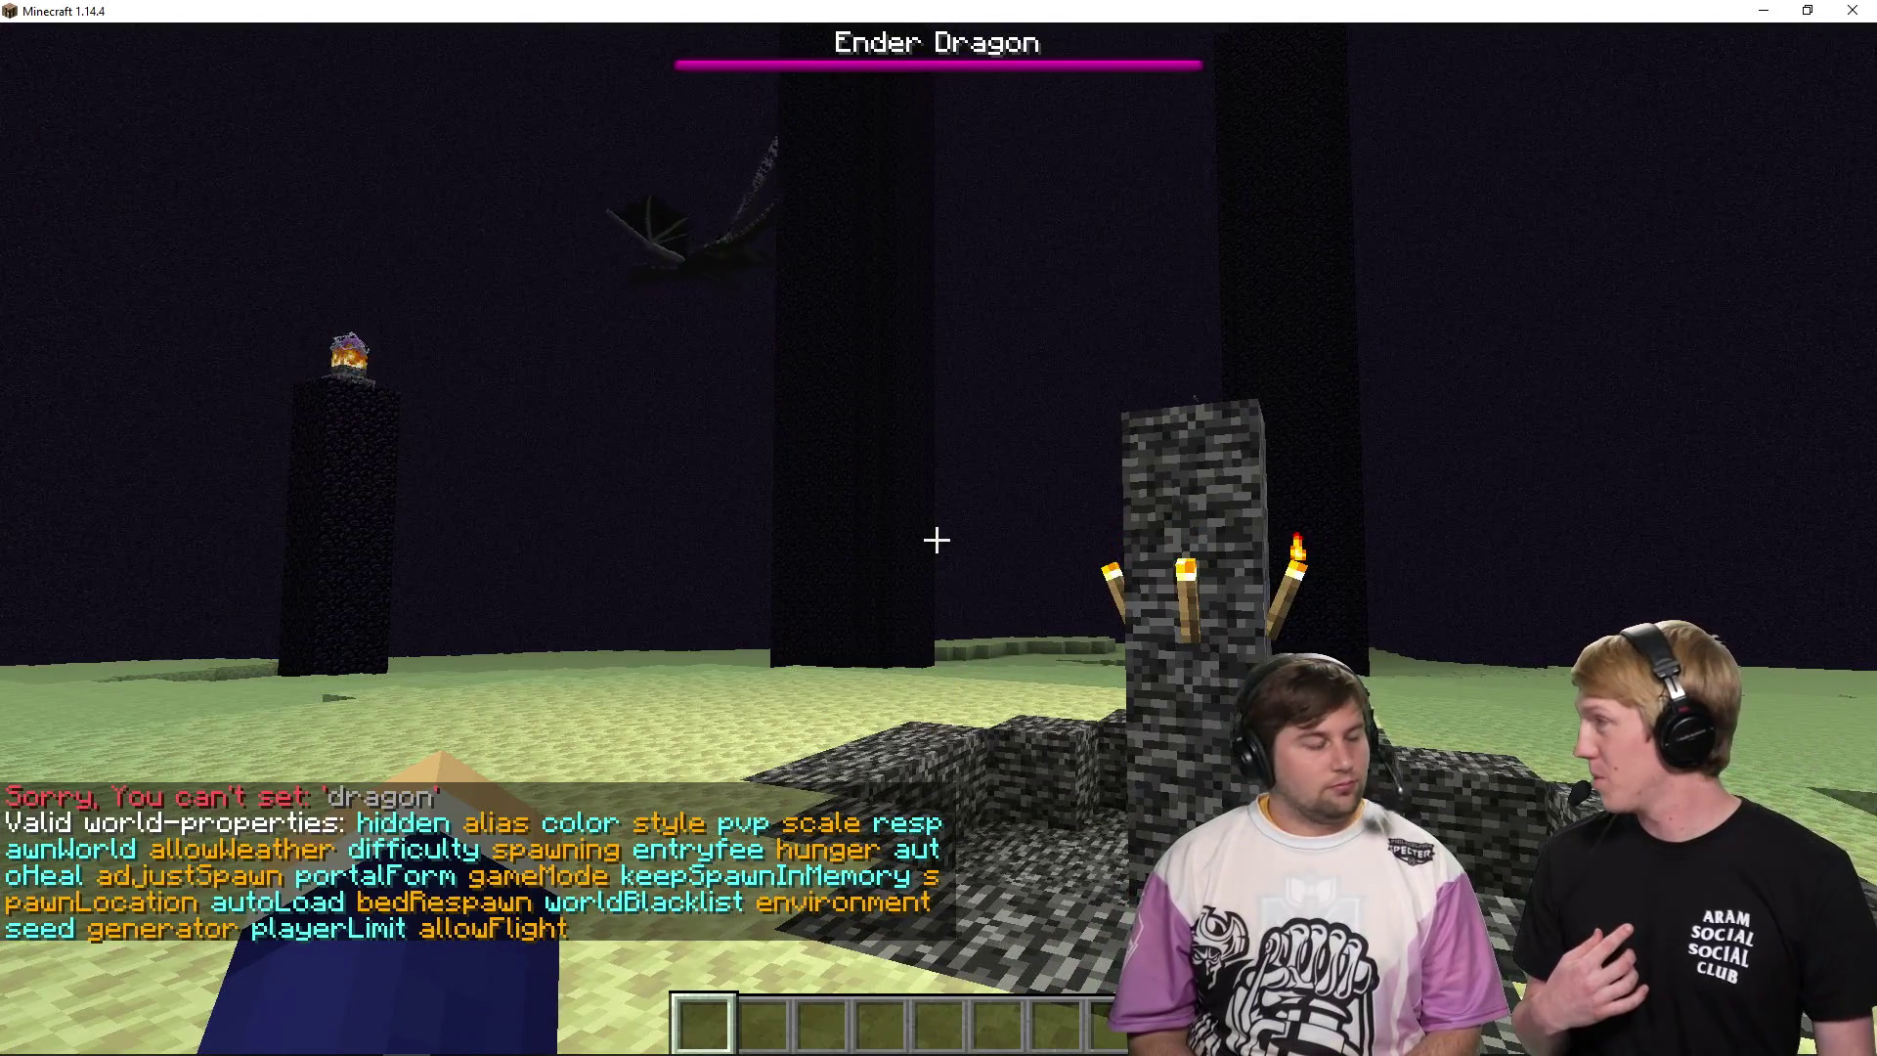
- Teleport back to Trent and run /mv list to show all five worlds
{"action": "type", "text": "t/mvtp Trent"}
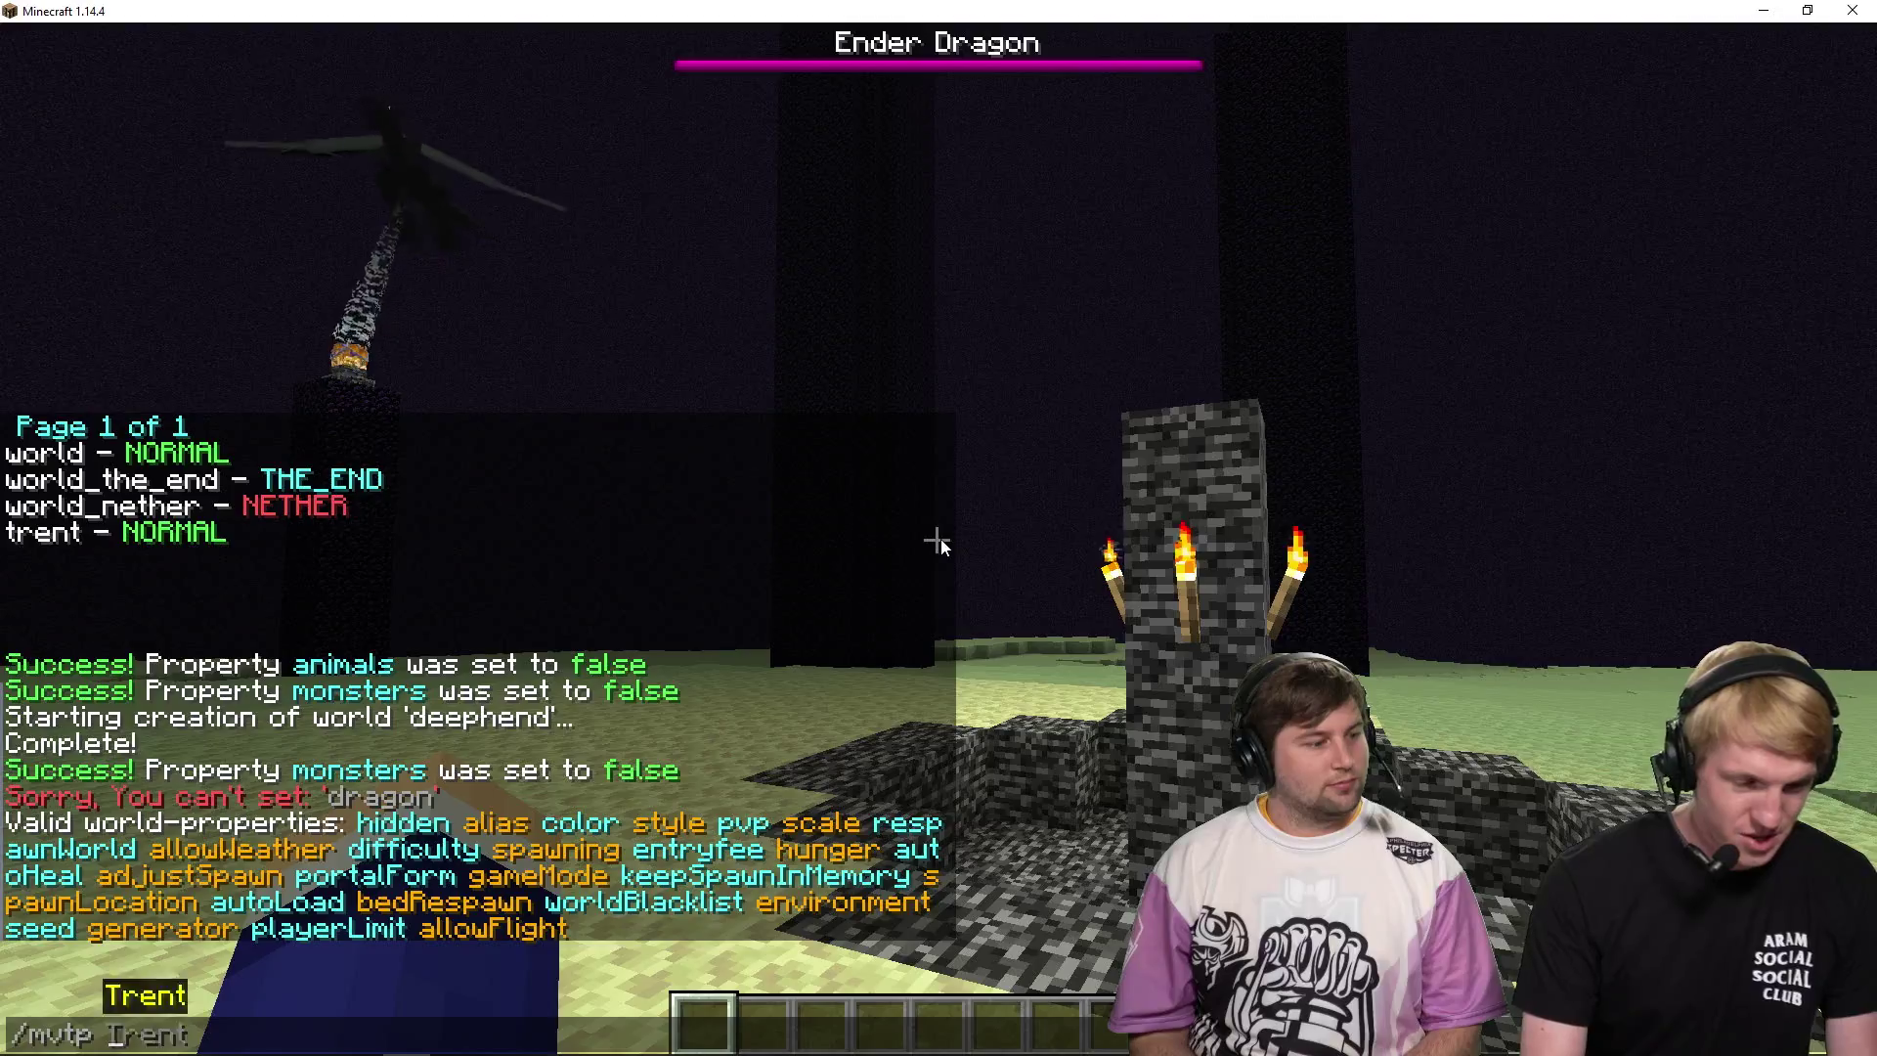
{"action": "key", "text": "Return"}
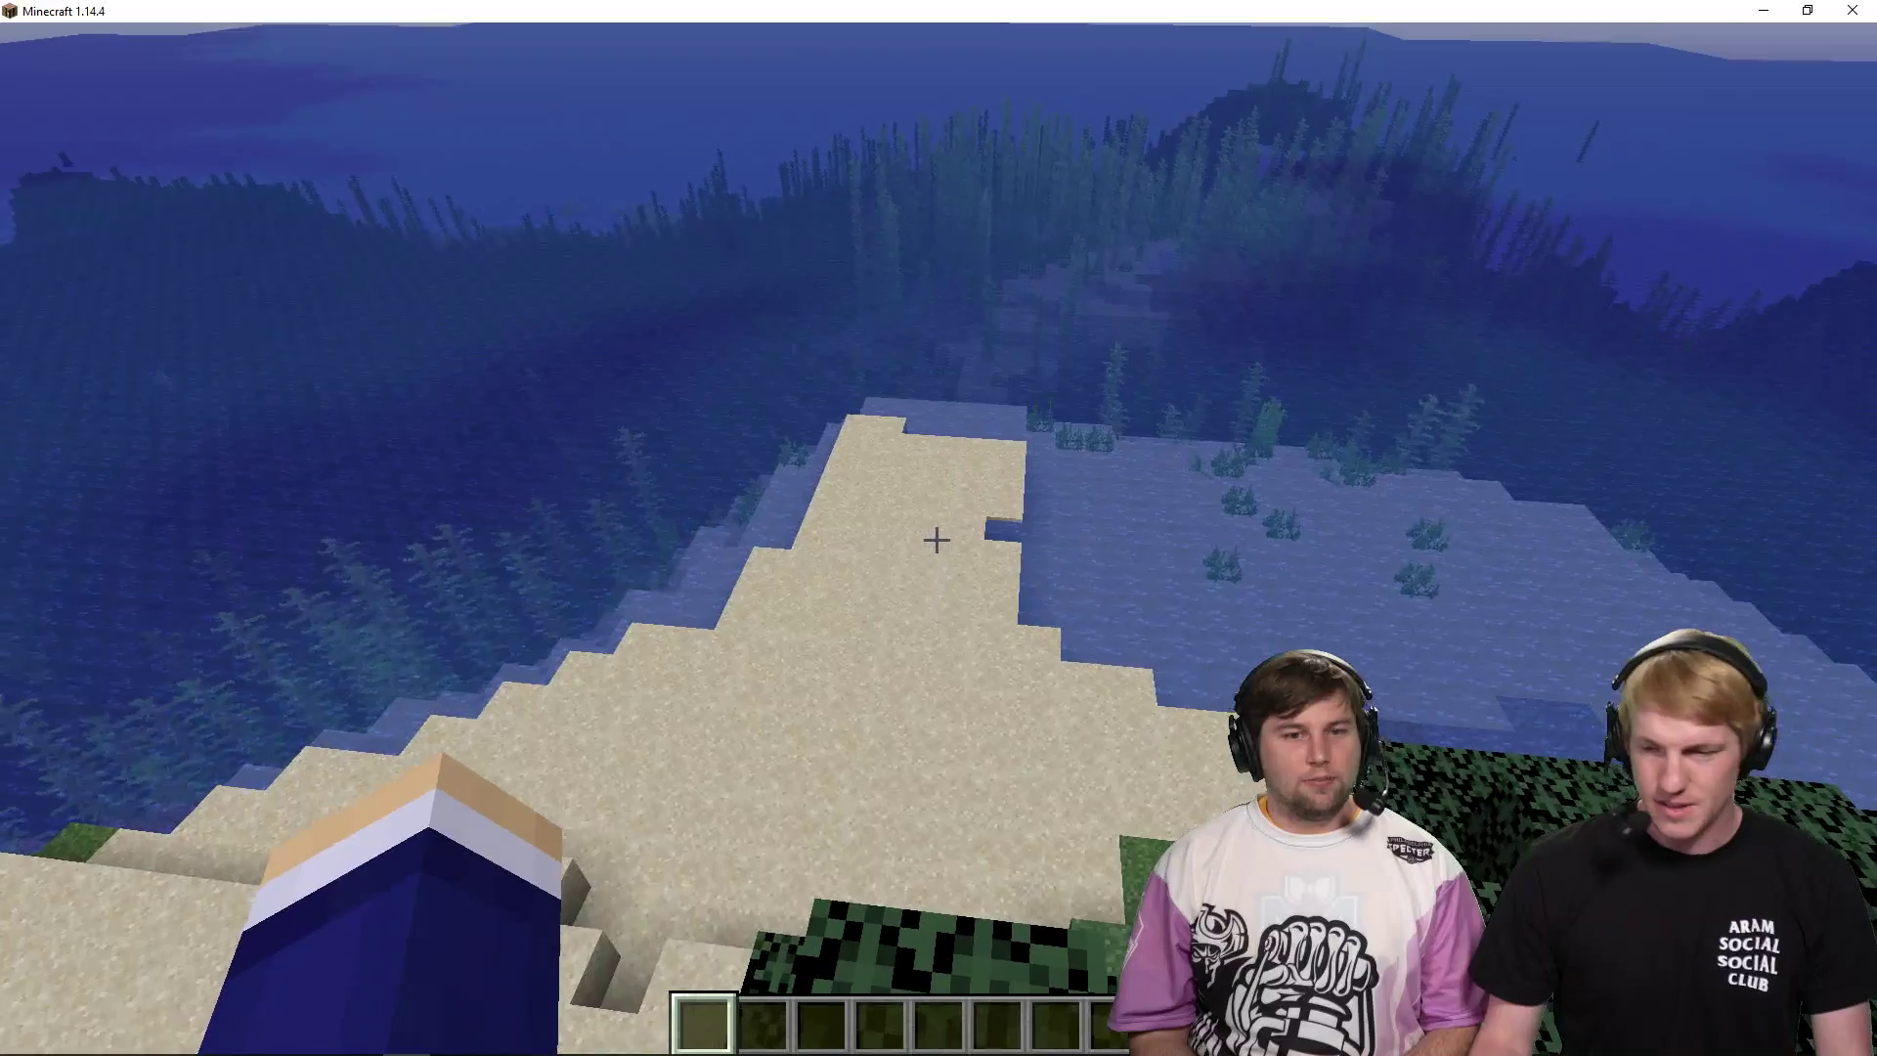
{"action": "key", "text": "t"}
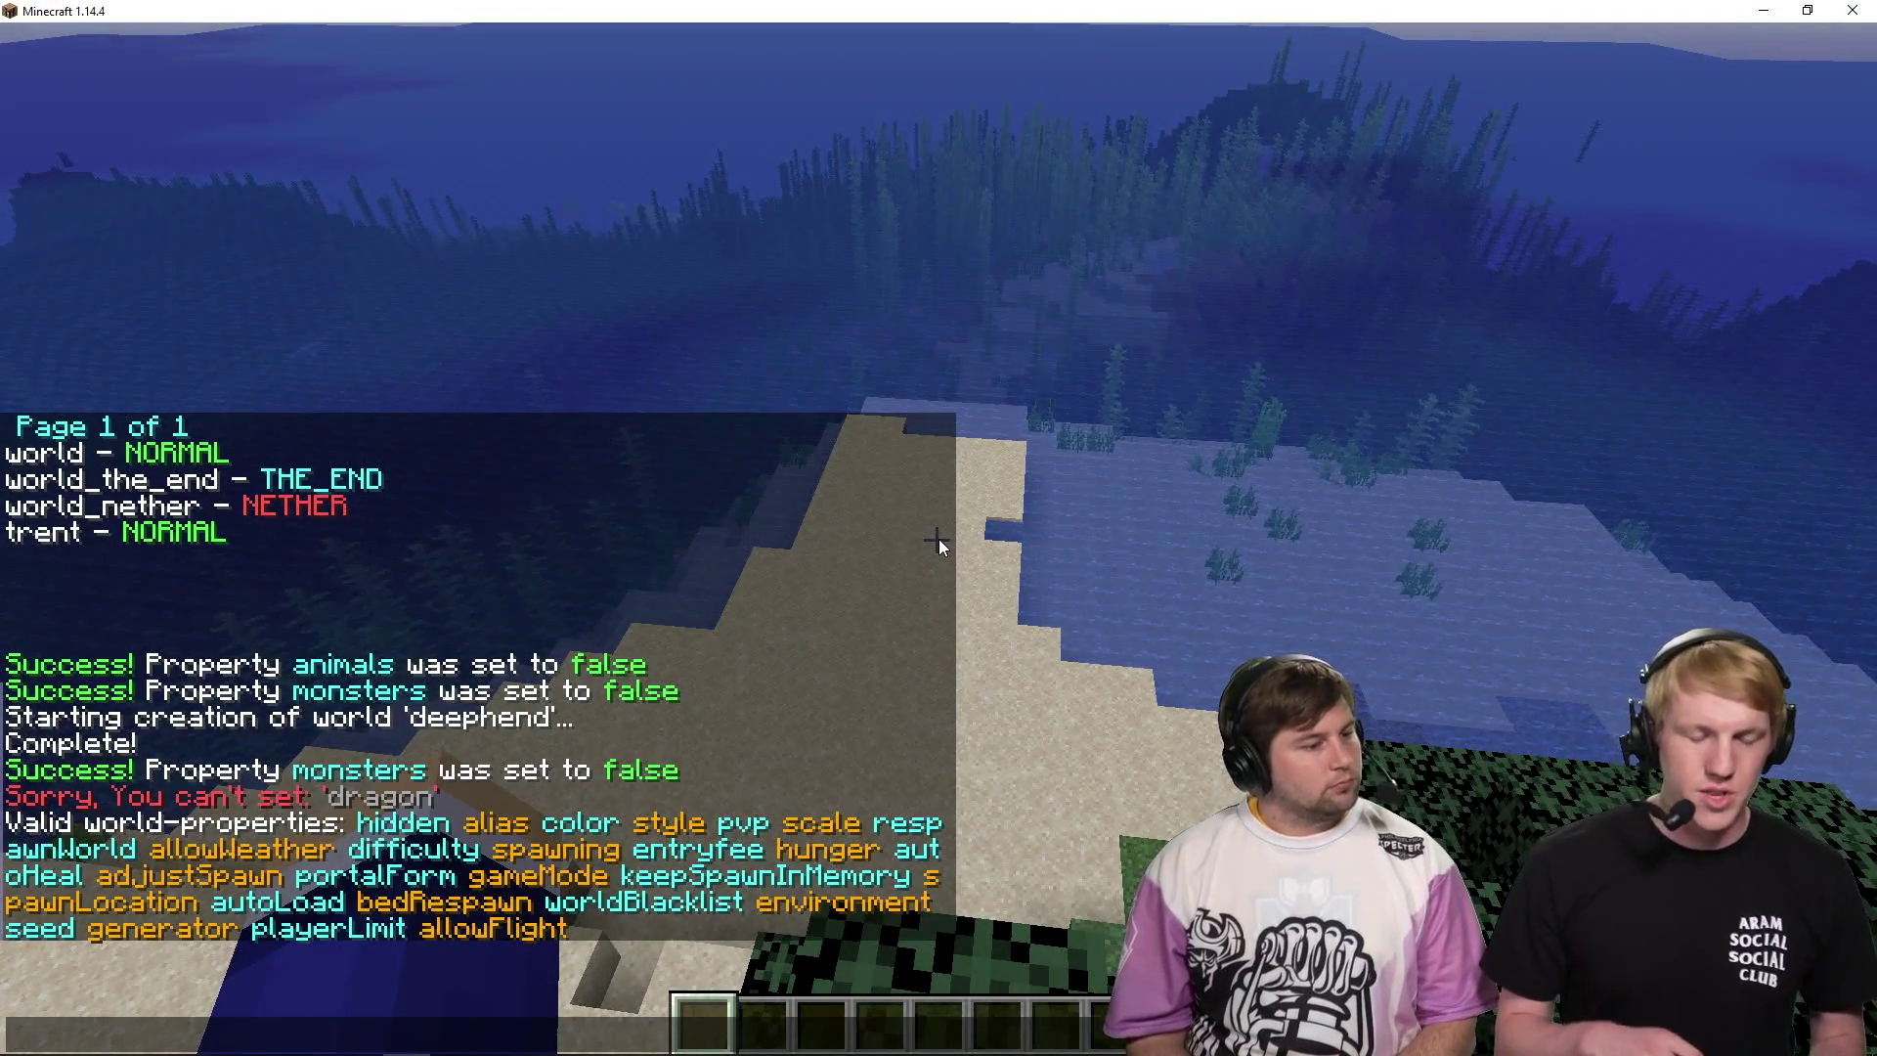
{"action": "type", "text": "/mv list"}
{"action": "key", "text": "Return"}
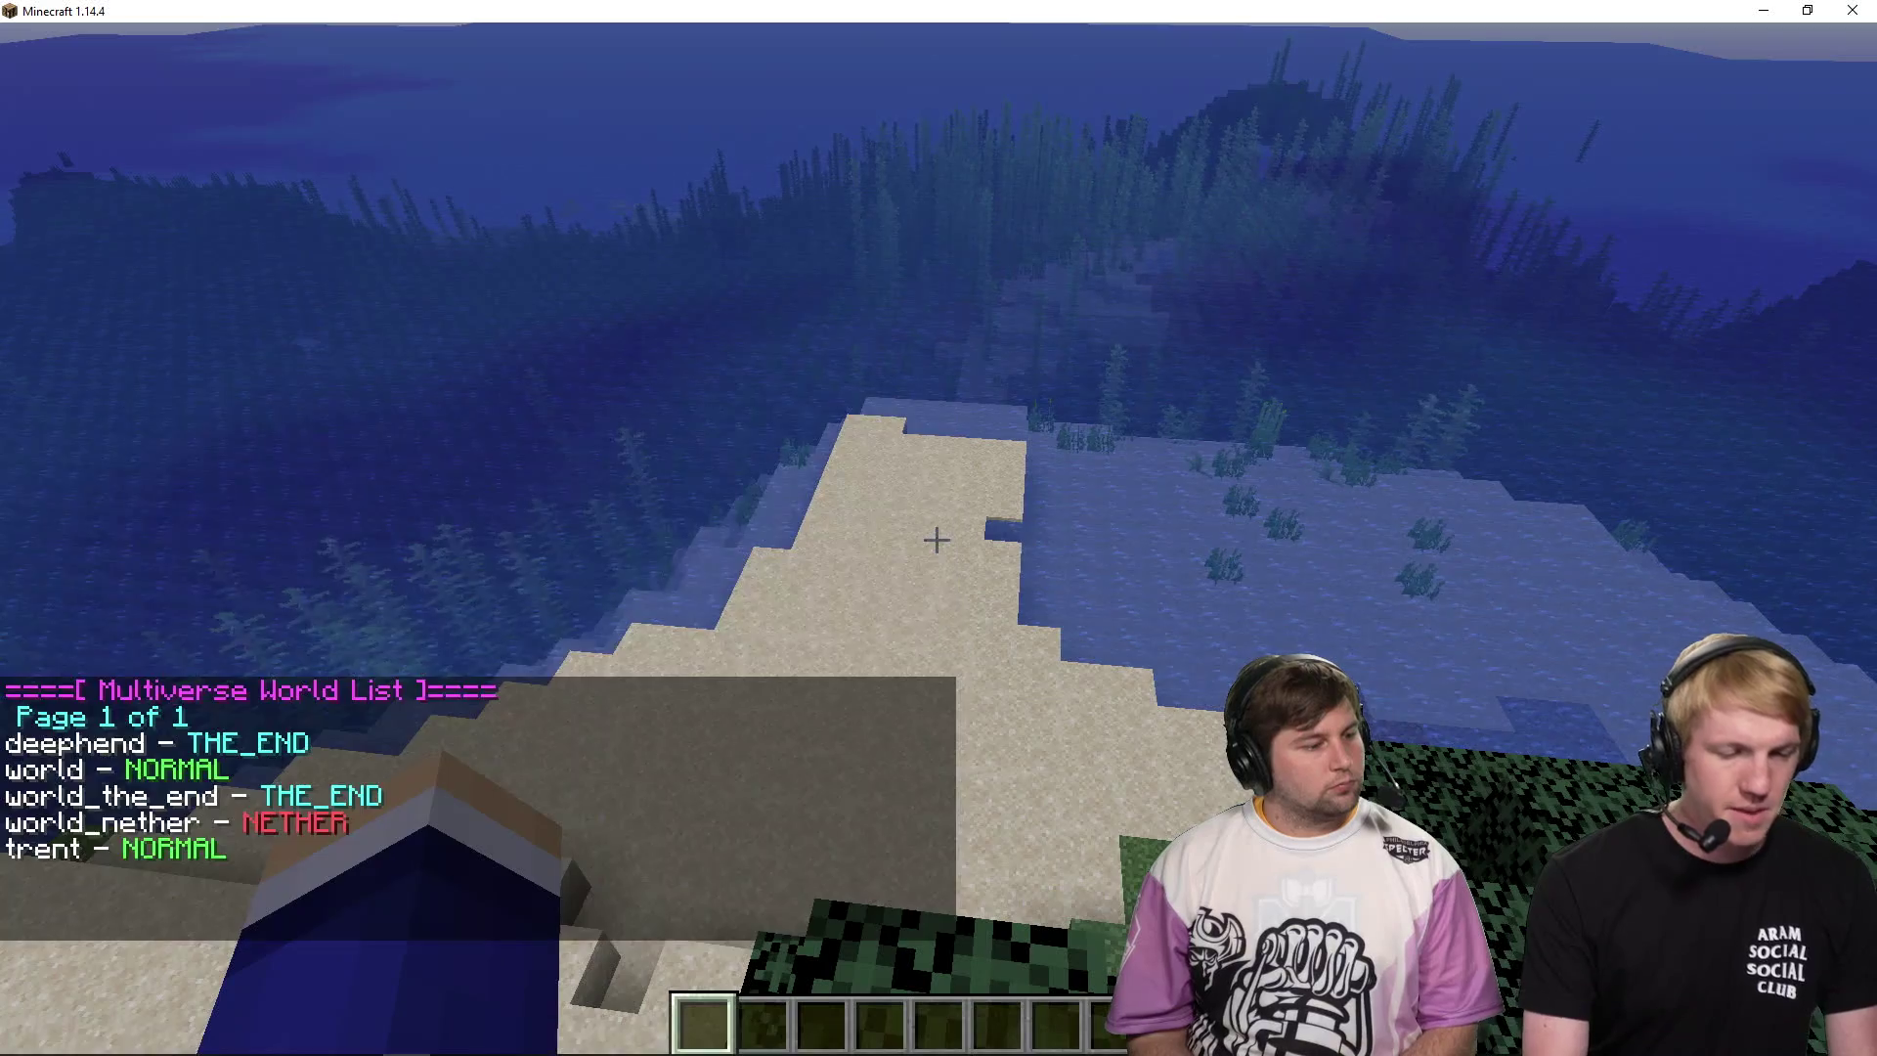
{"action": "key", "text": "t"}
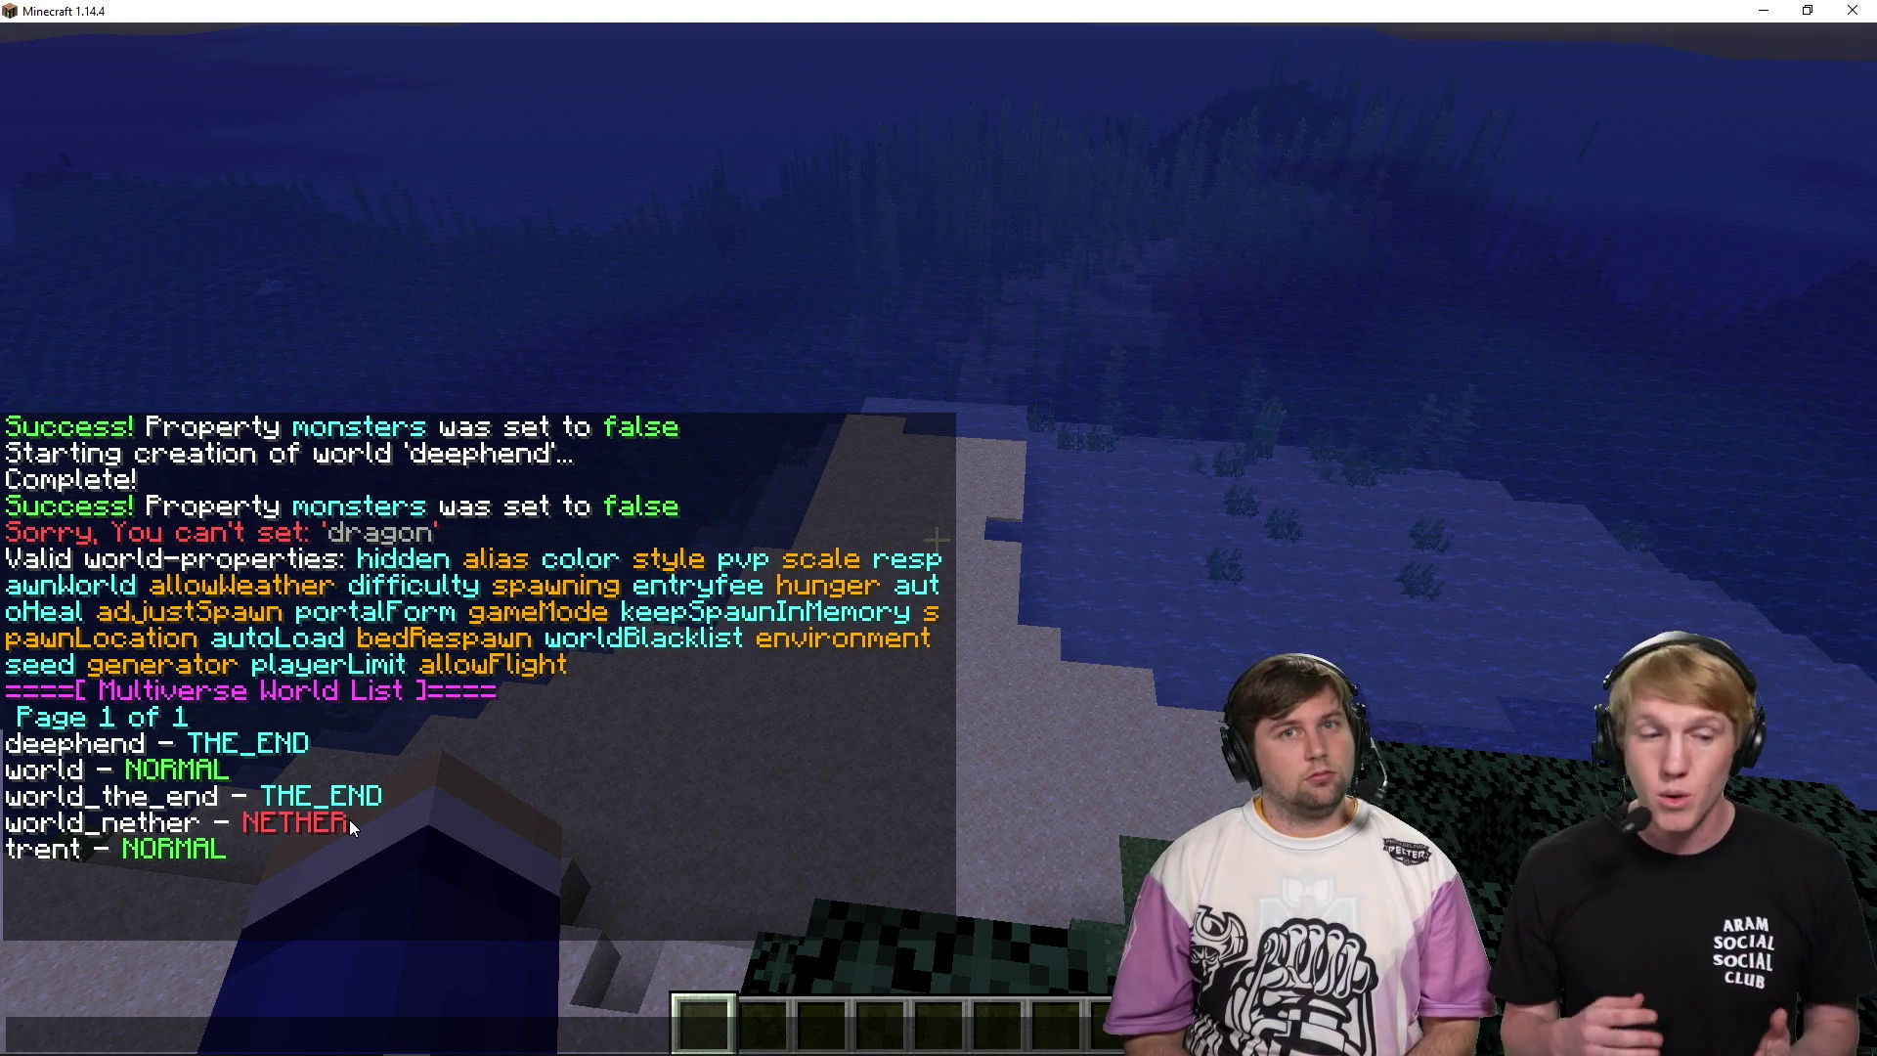
- Delete the deephend world with /mvdelete deephend and /mvconfirm
{"action": "type", "text": "/mvdel"}
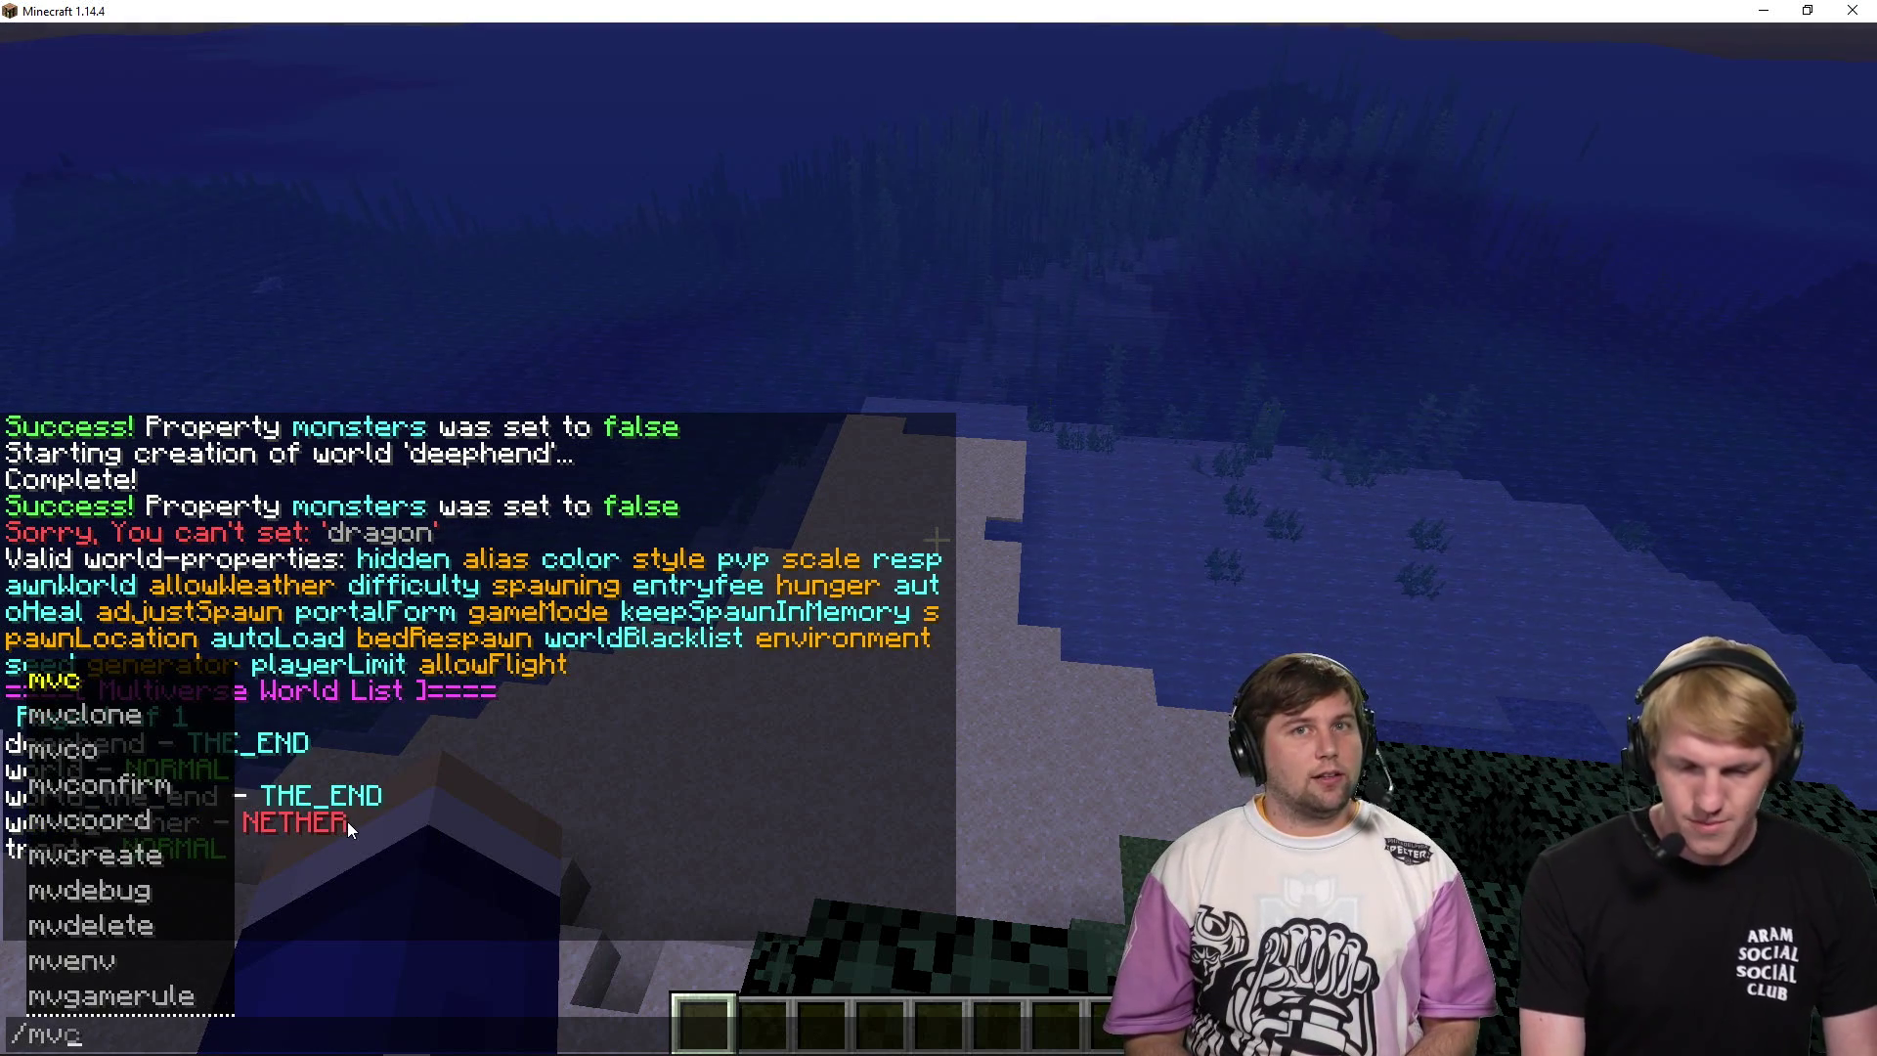
{"action": "key", "text": "Tab"}
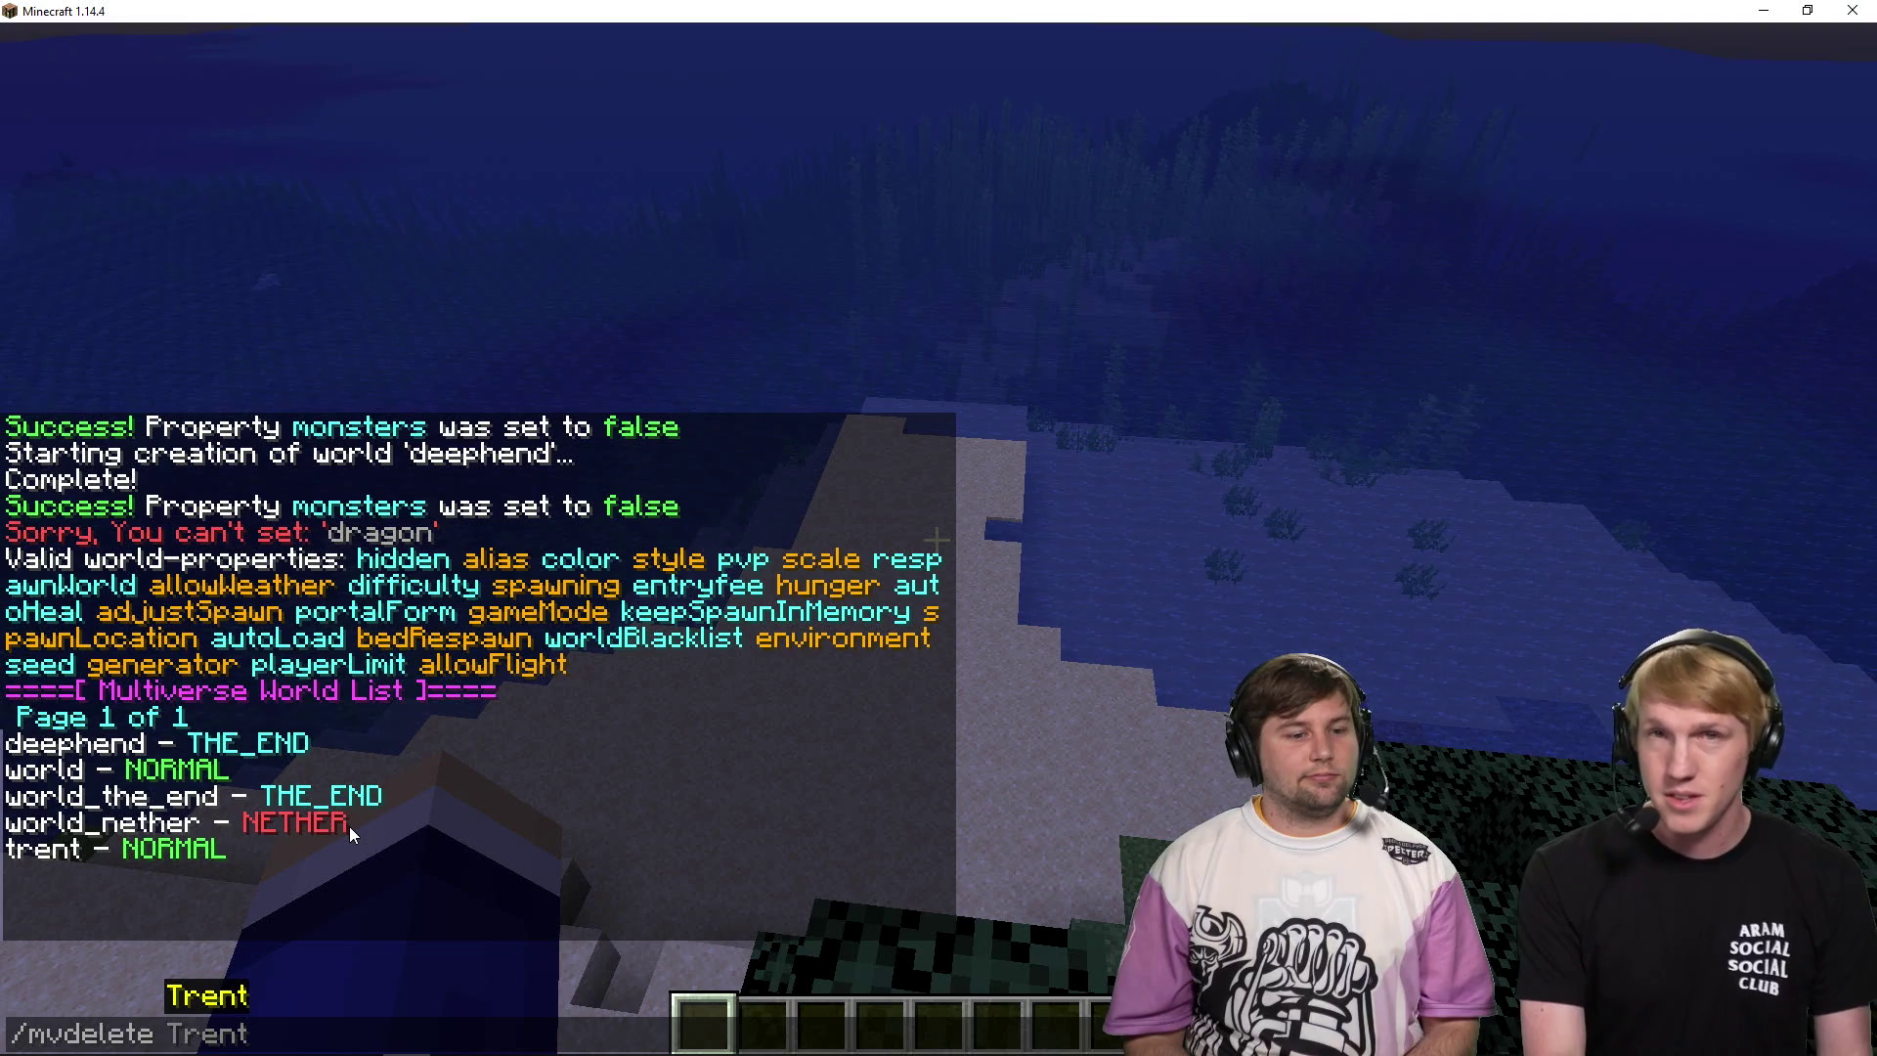
{"action": "type", "text": "deephend"}
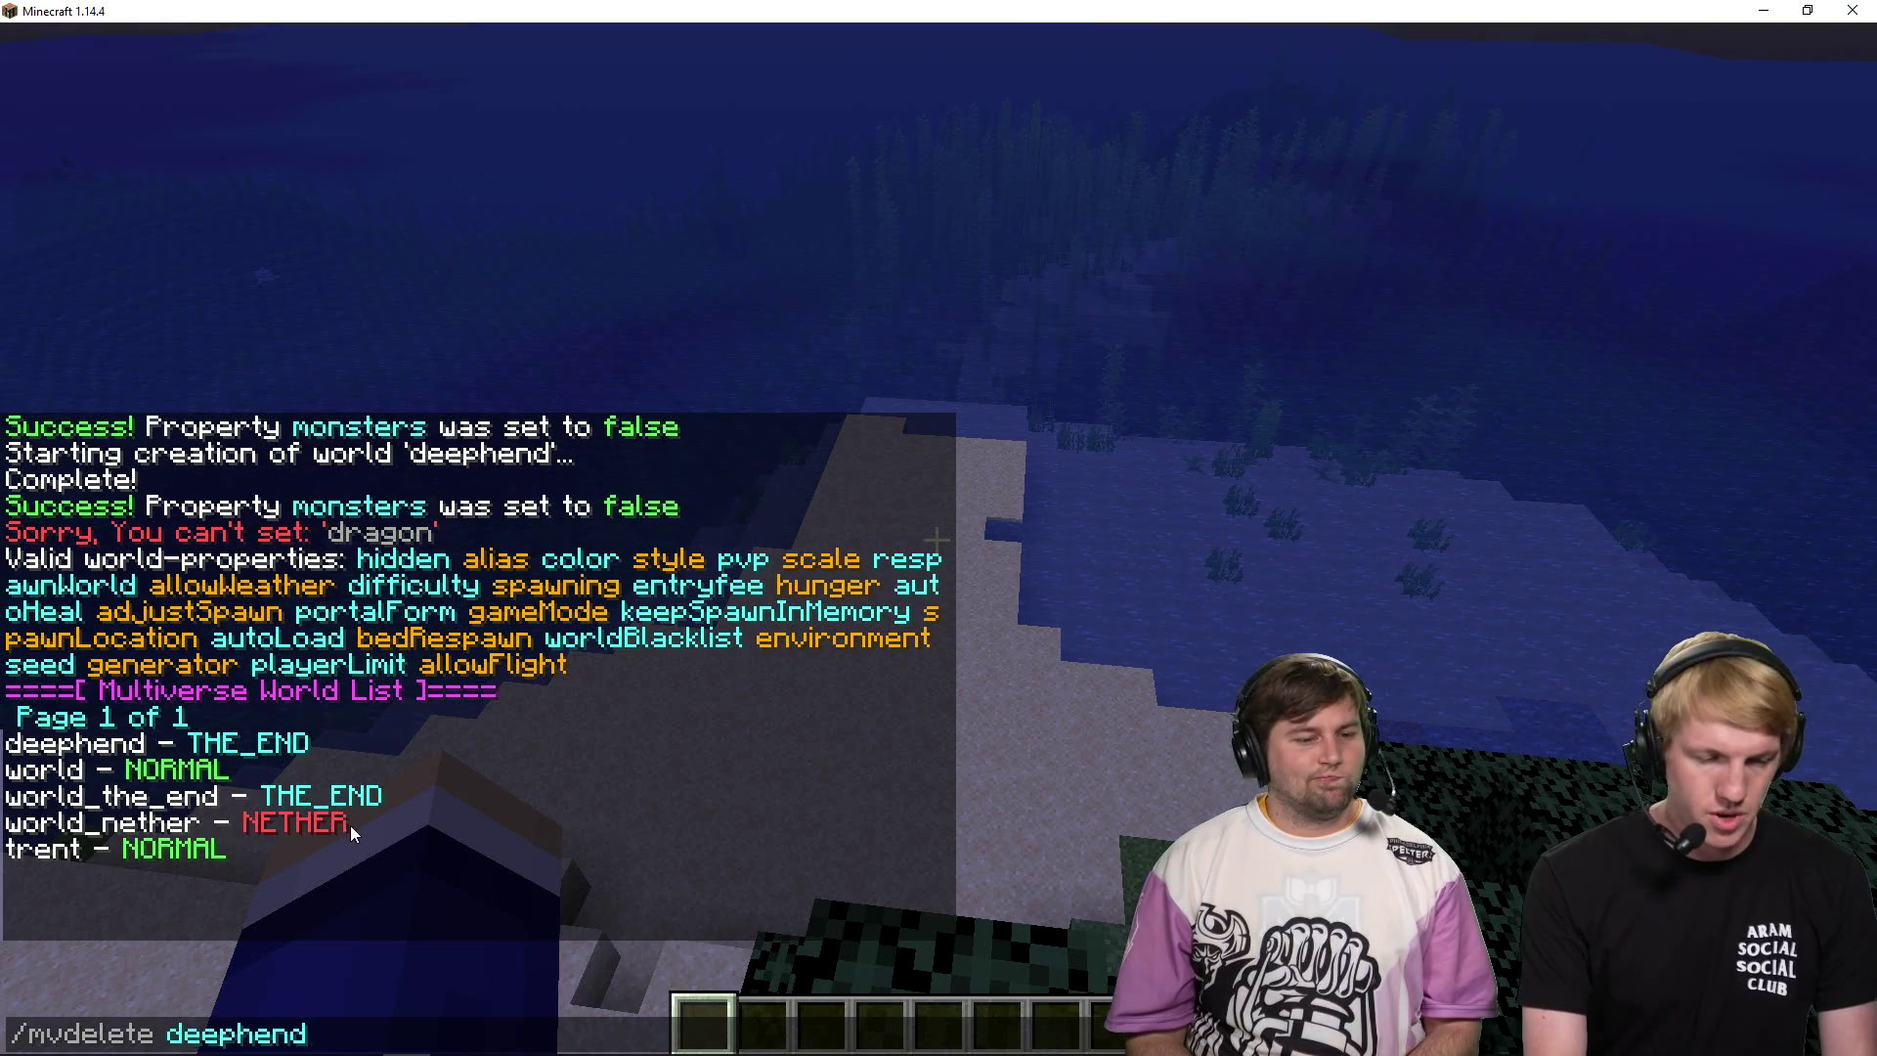
{"action": "key", "text": "Return"}
{"action": "type", "text": "/mvconfirm"}
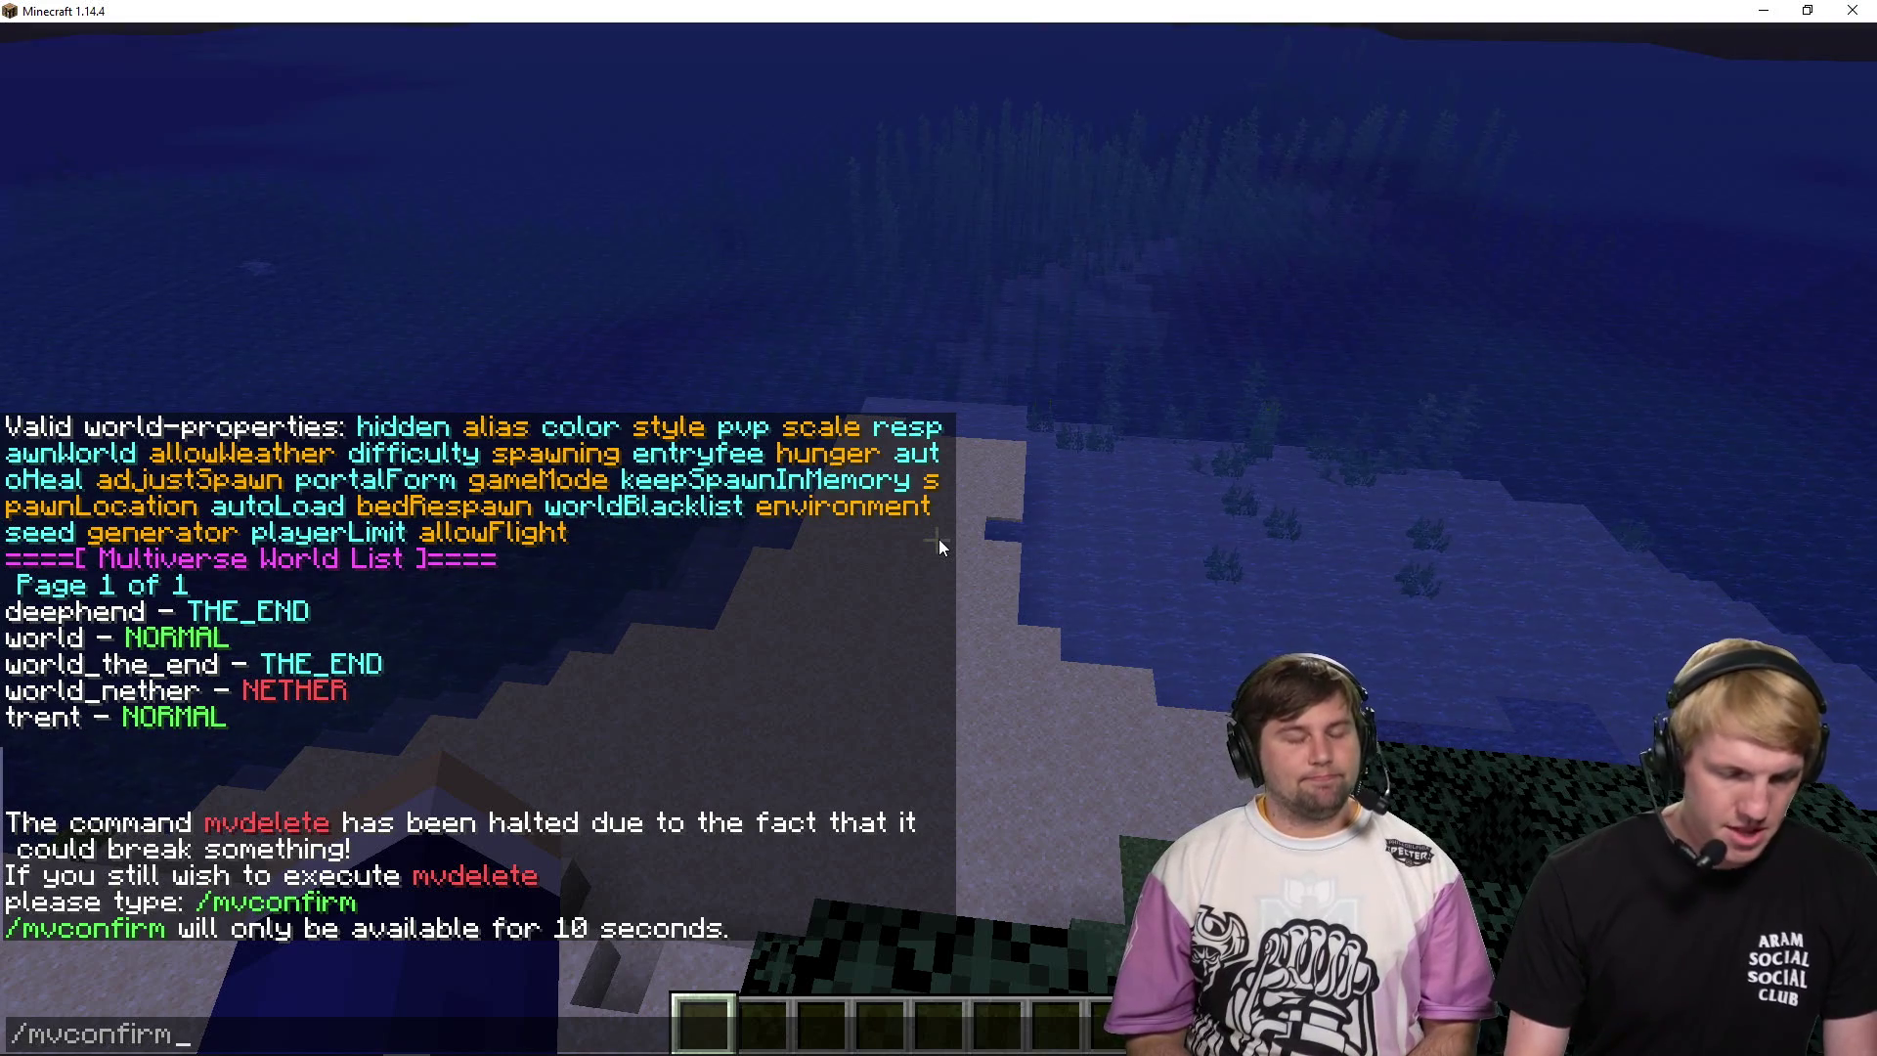
{"action": "key", "text": "Return"}
- Run /mv list to verify deephend is no longer listed
{"action": "key", "text": "t"}
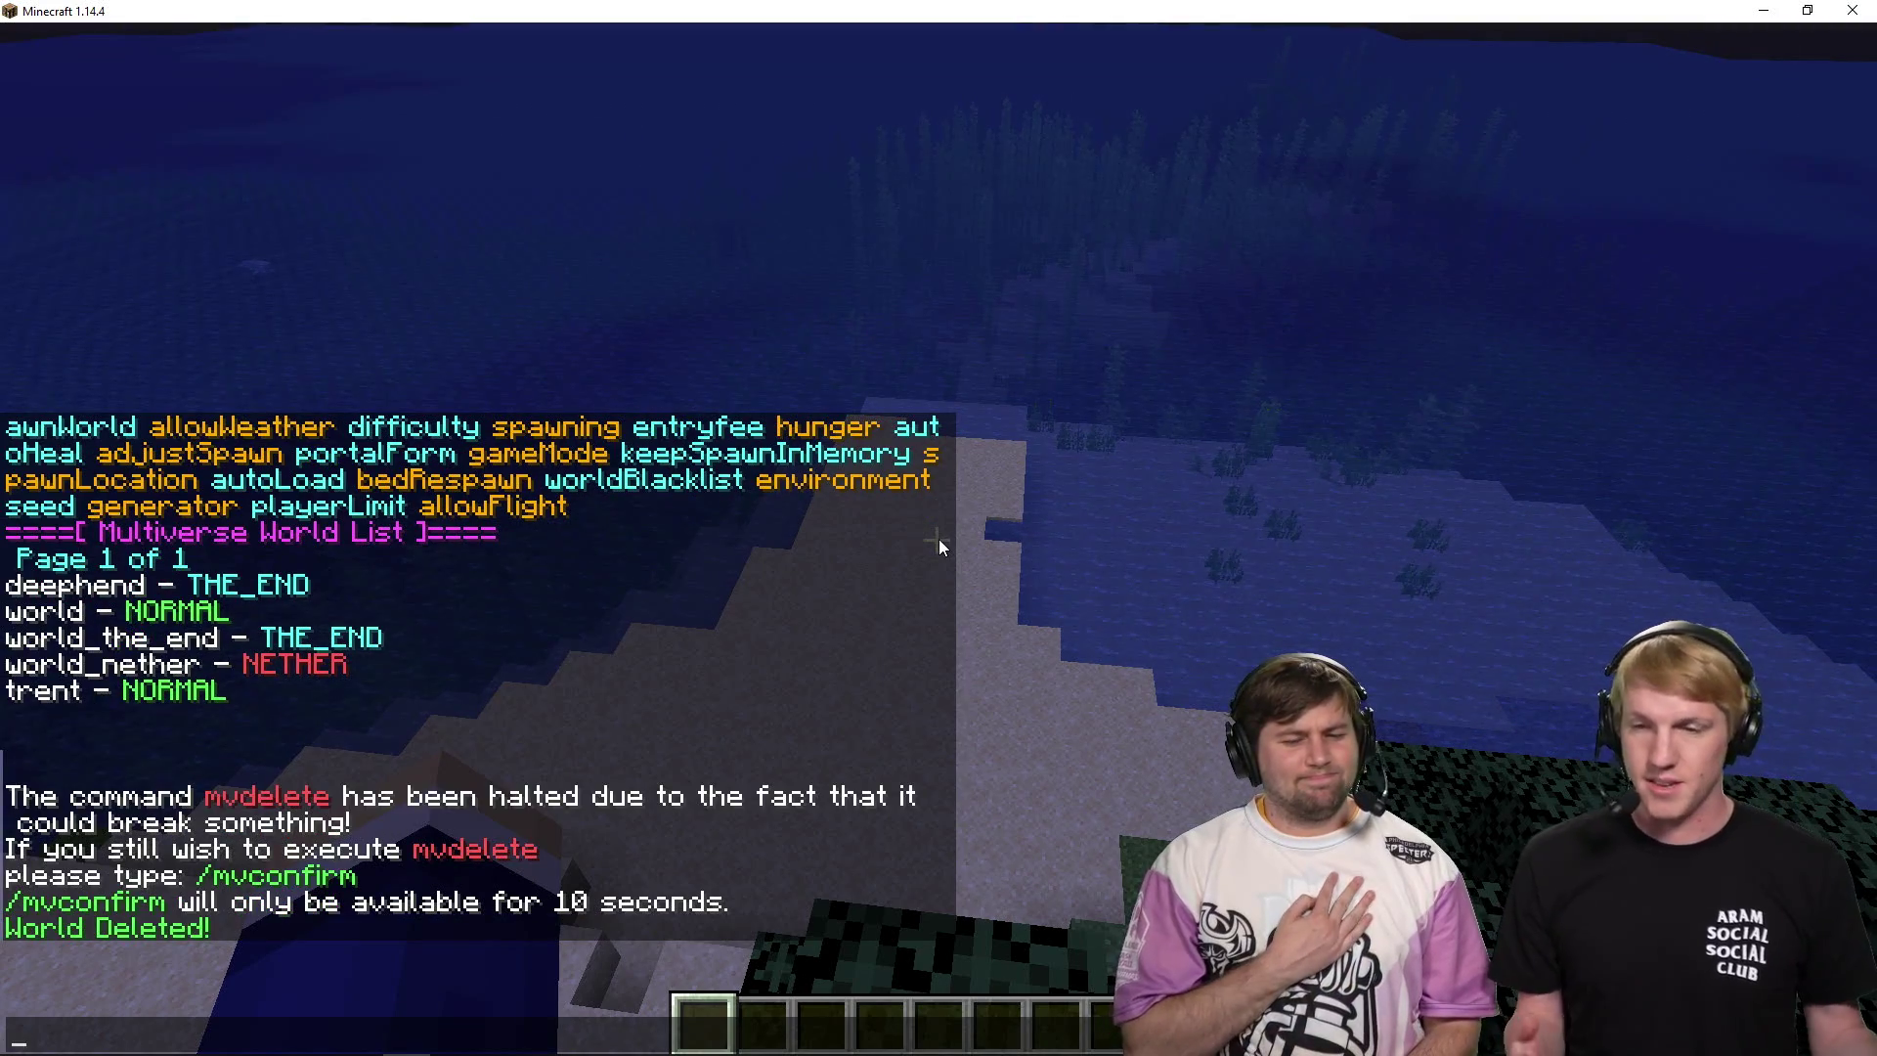
{"action": "type", "text": "/mv list"}
{"action": "key", "text": "Return"}
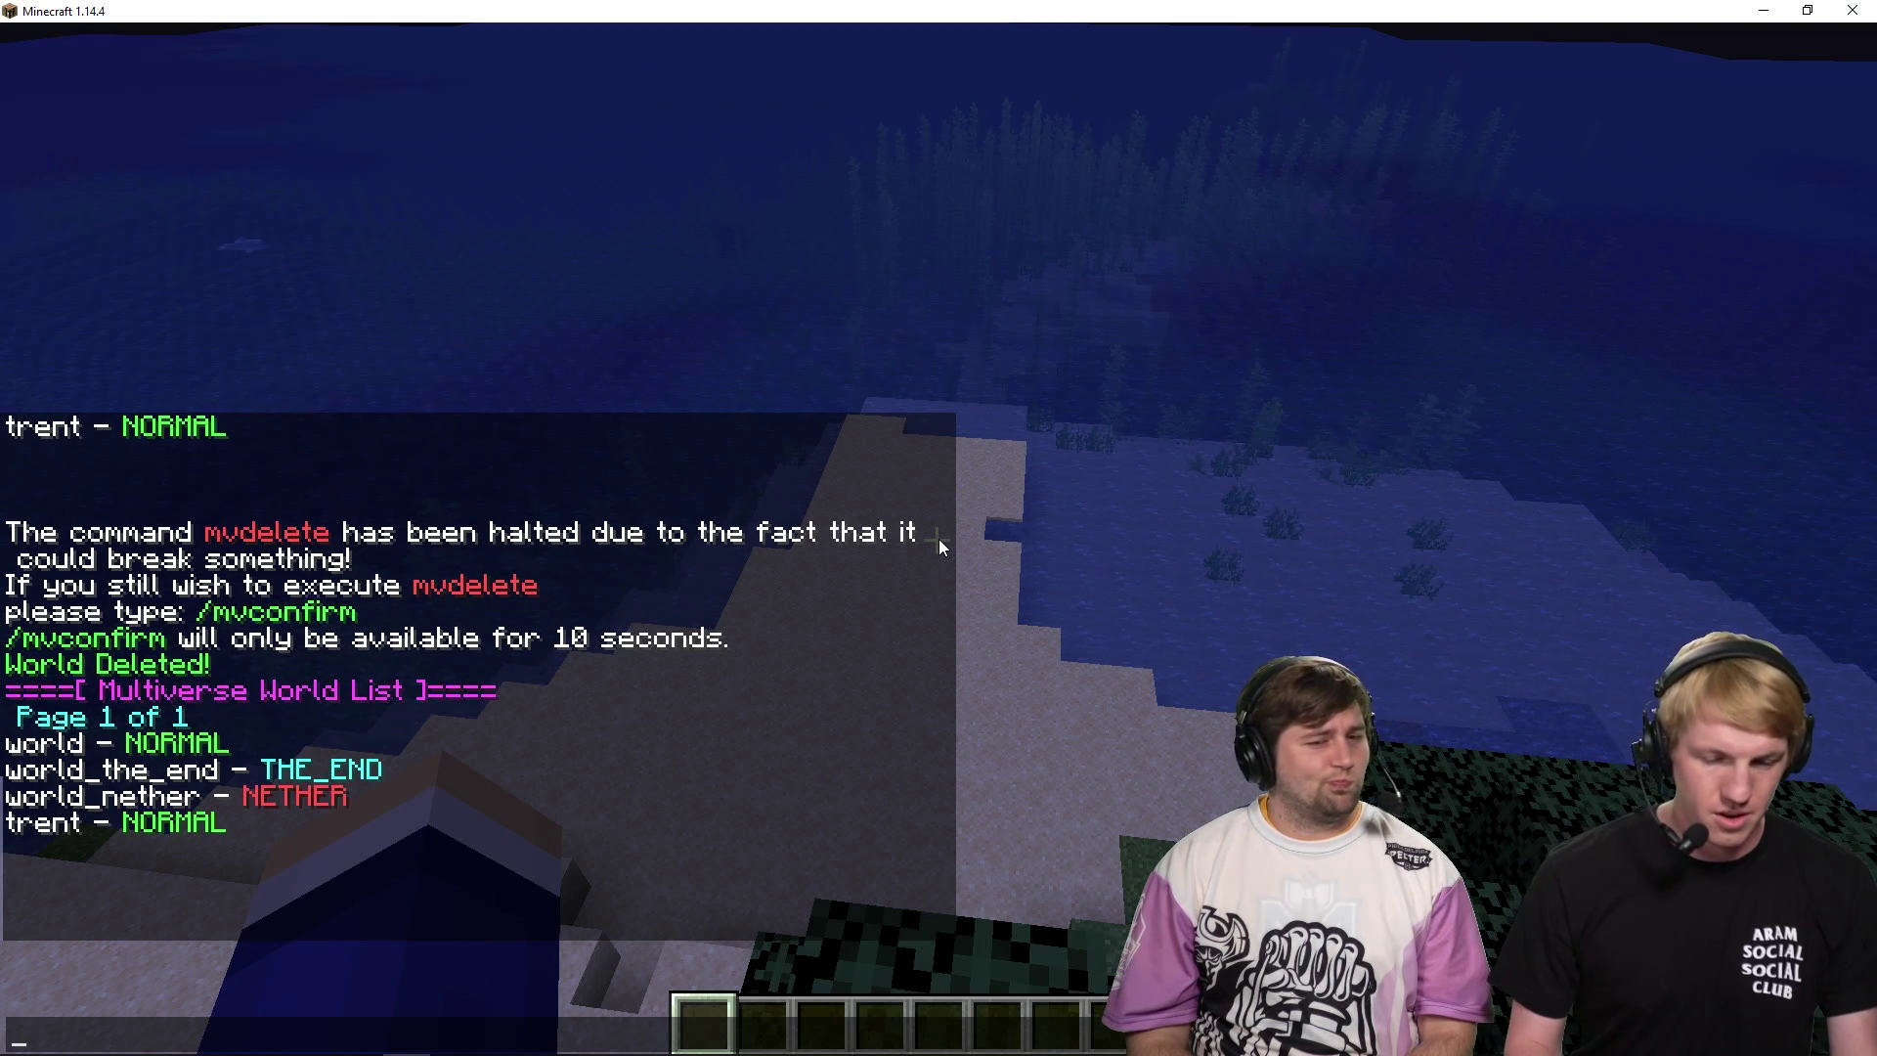
- List the server's installed plugins with /pl
{"action": "type", "text": "/pl"}
{"action": "key", "text": "Return"}
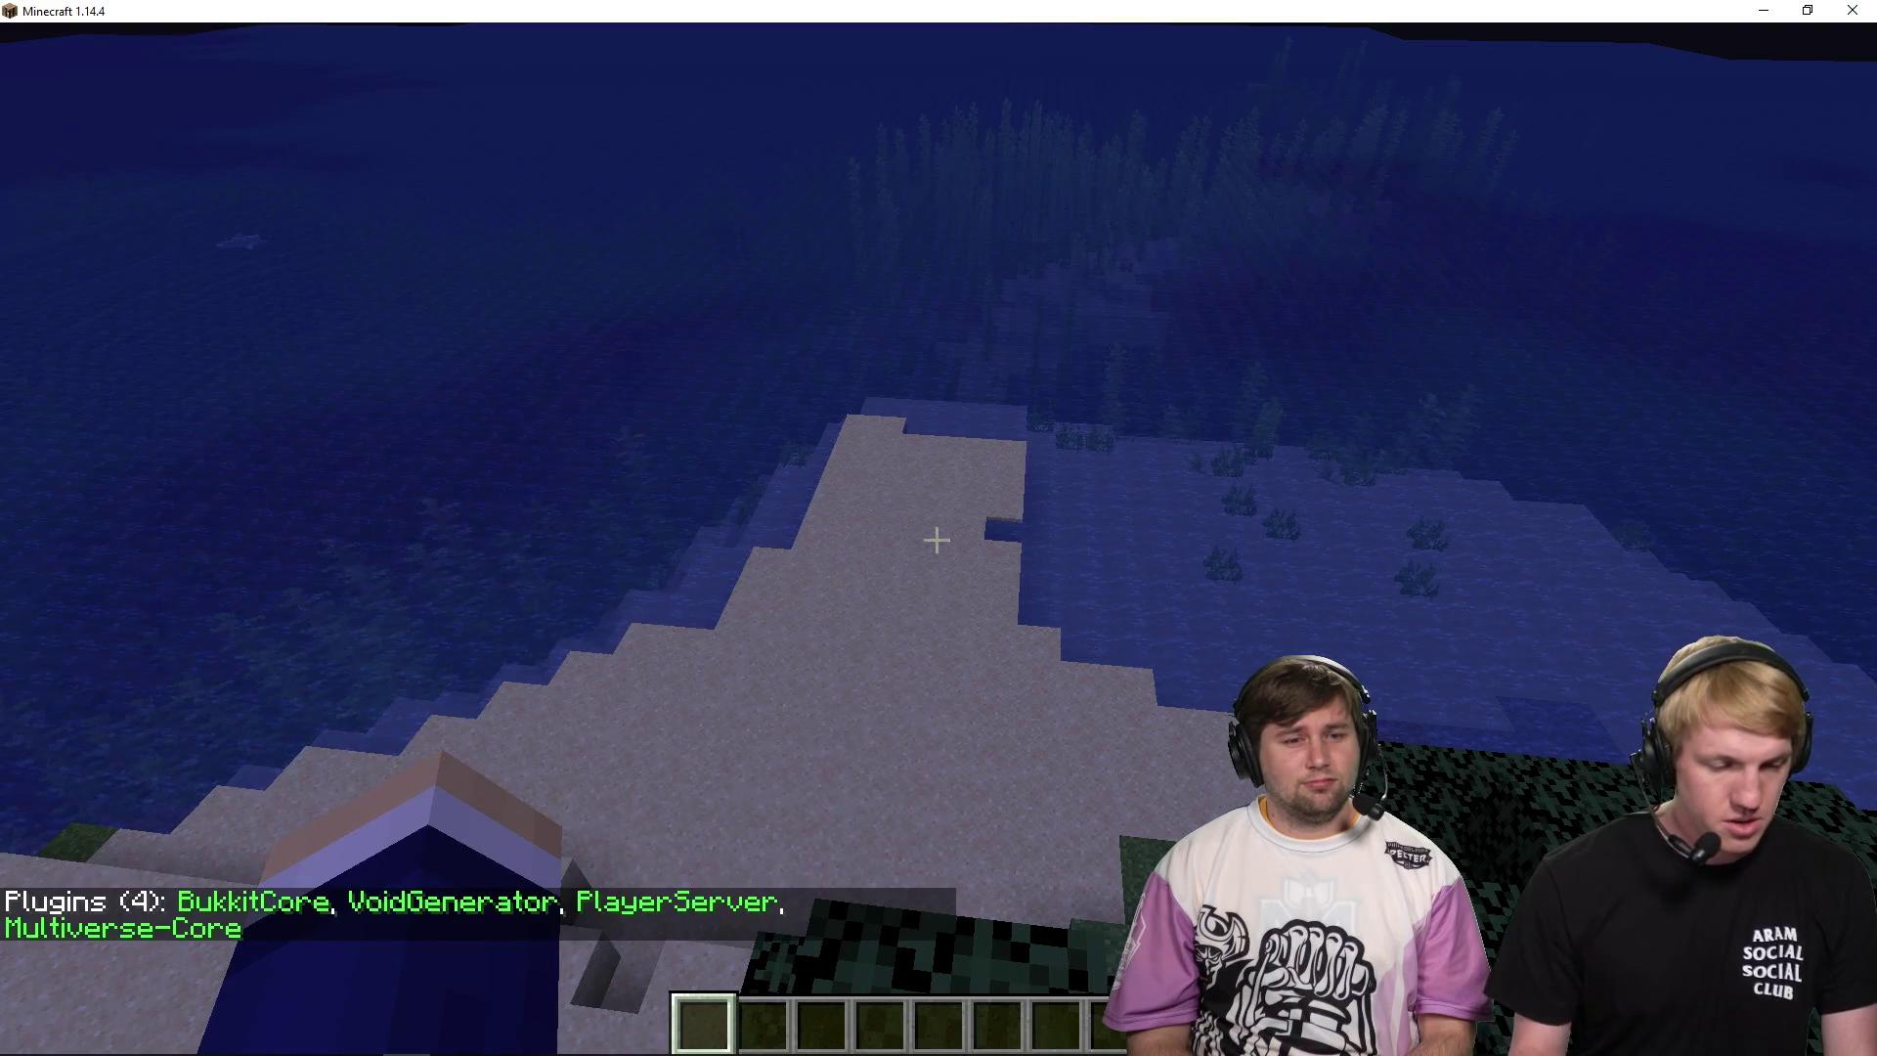
{"action": "key", "text": "t"}
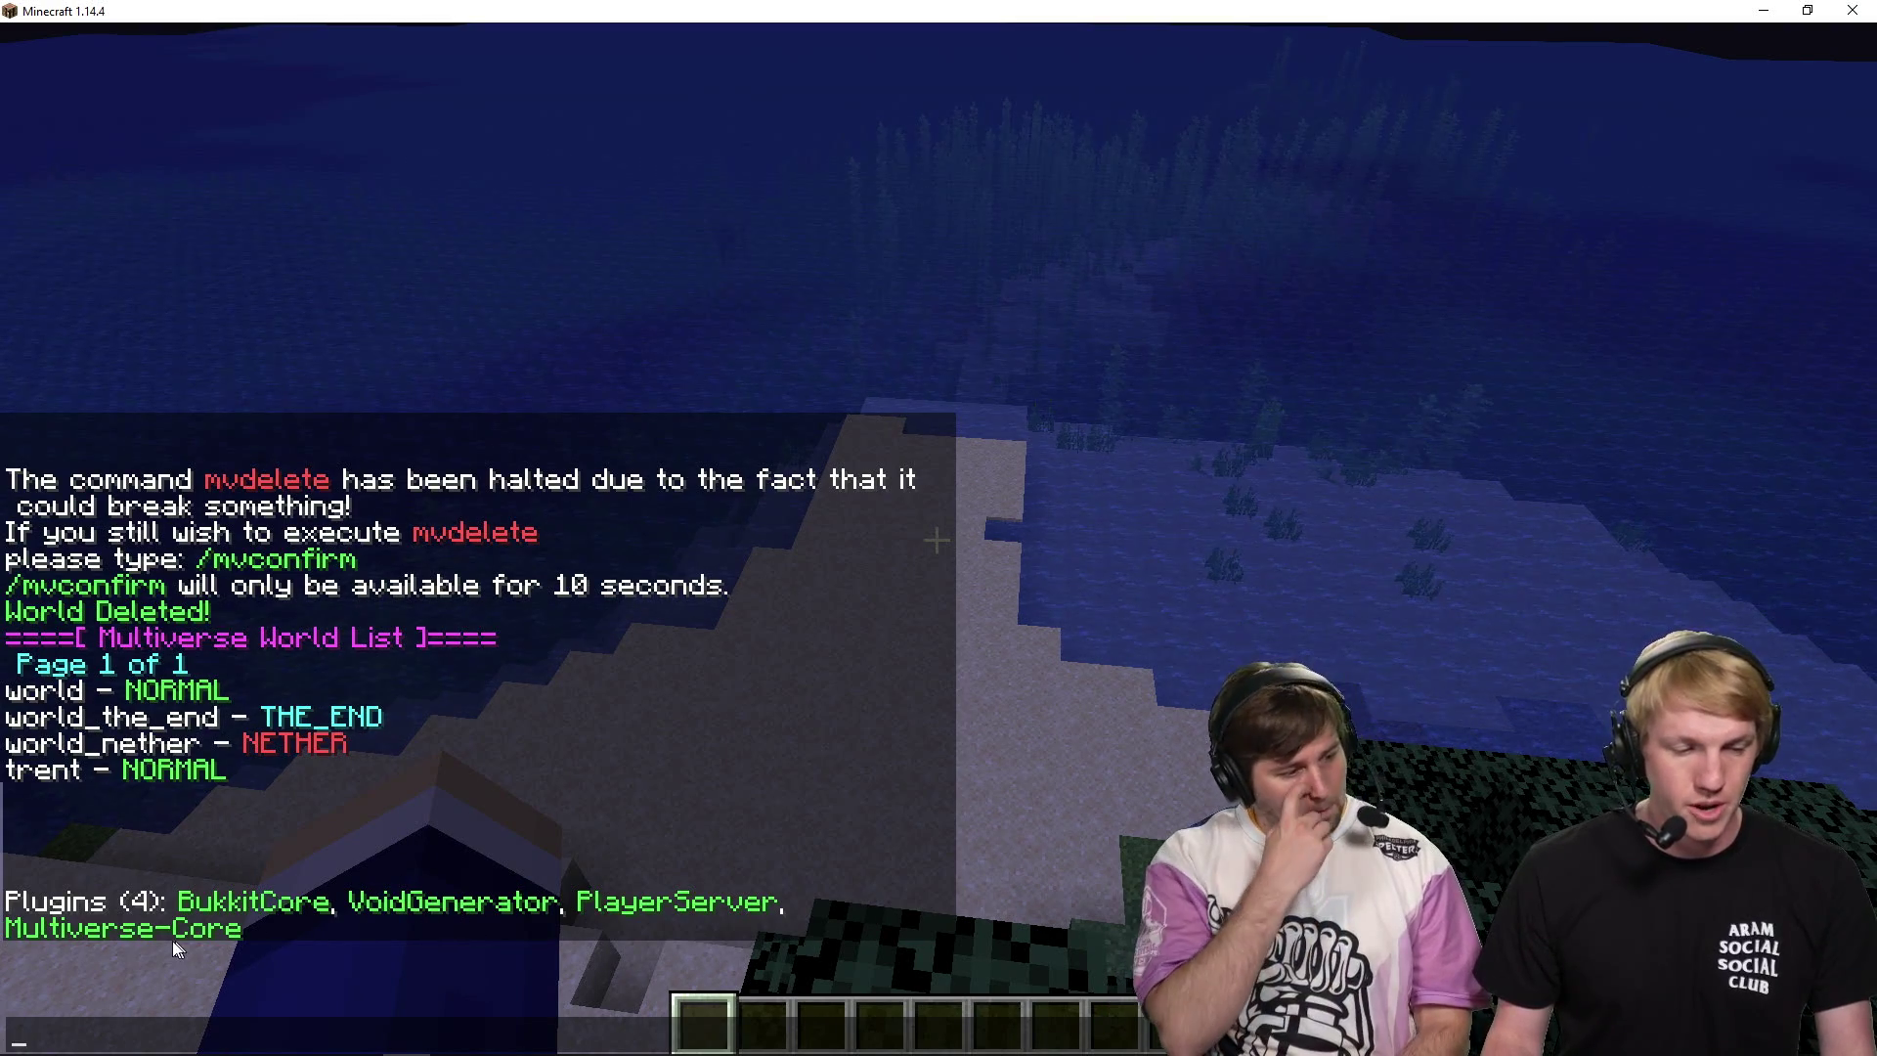
- Create the world 'molly' using '/mv create molly normal -g VoidGenerator', fixing the typos
{"action": "type", "text": "/mv creat"}
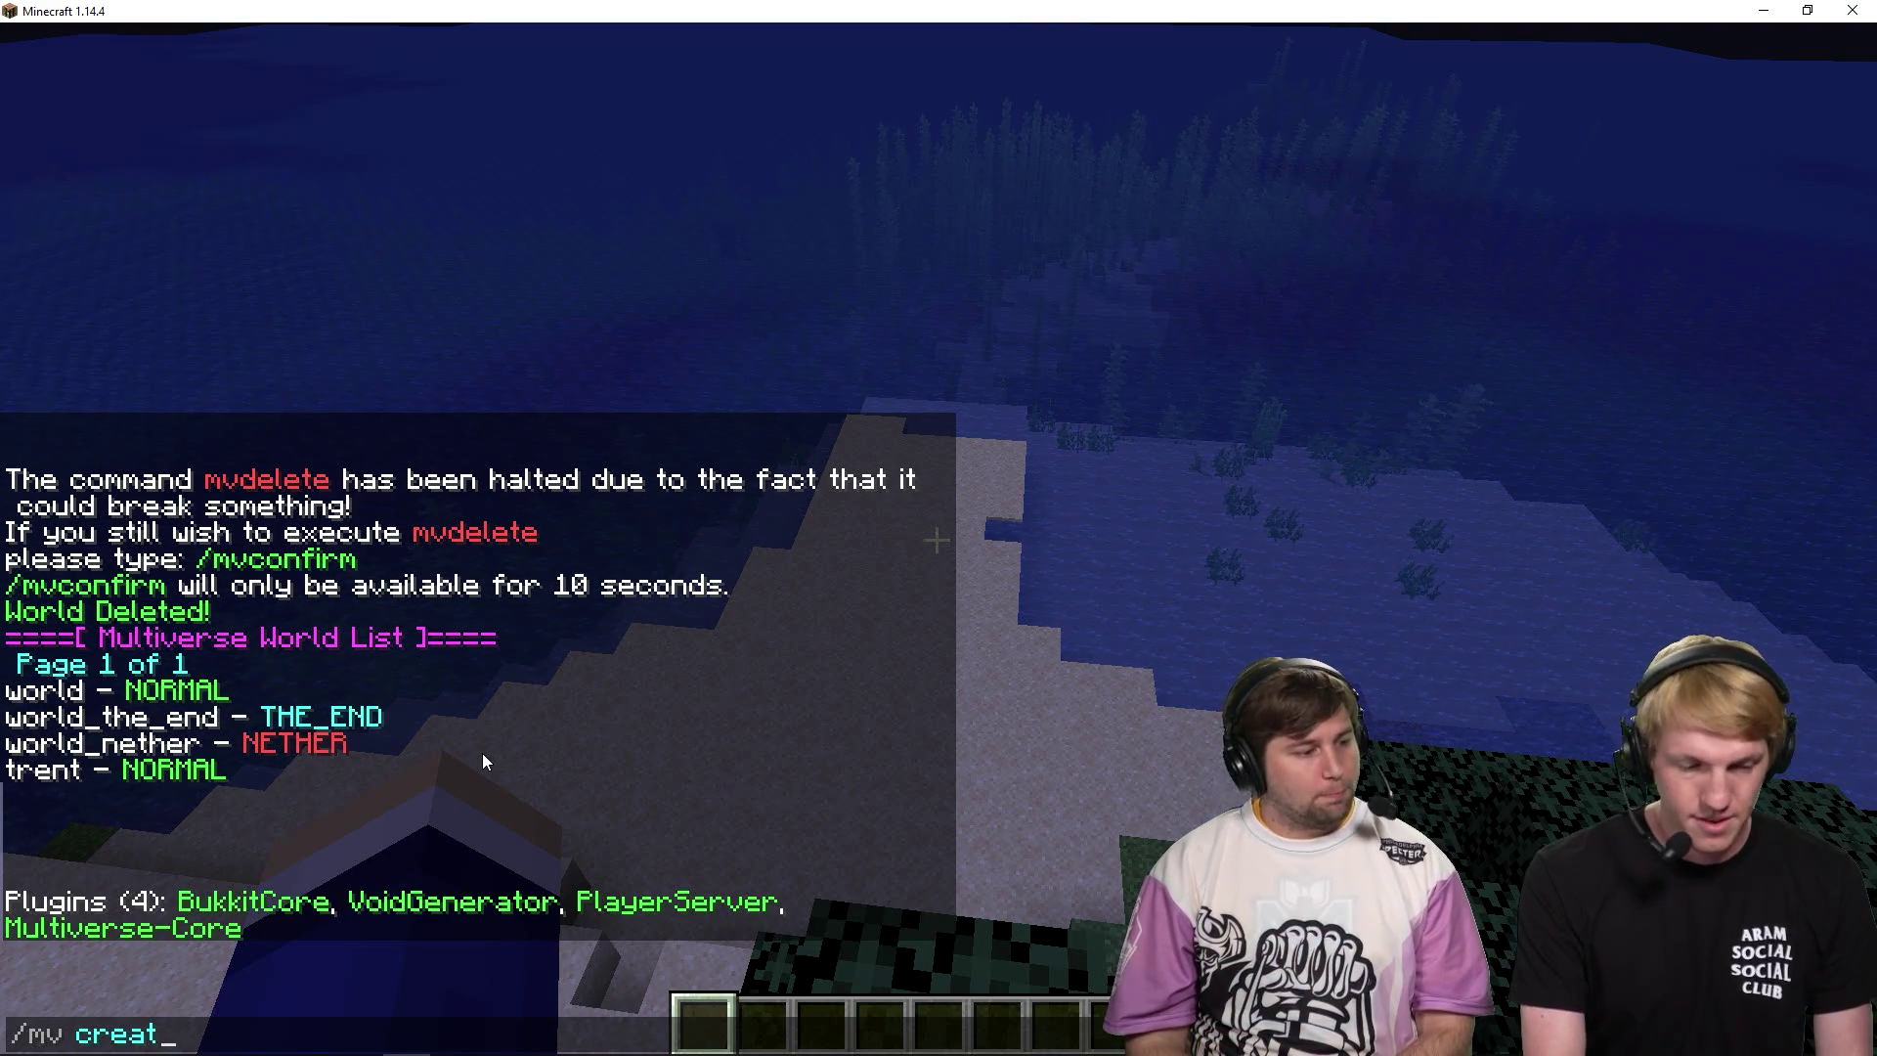
{"action": "type", "text": "e"}
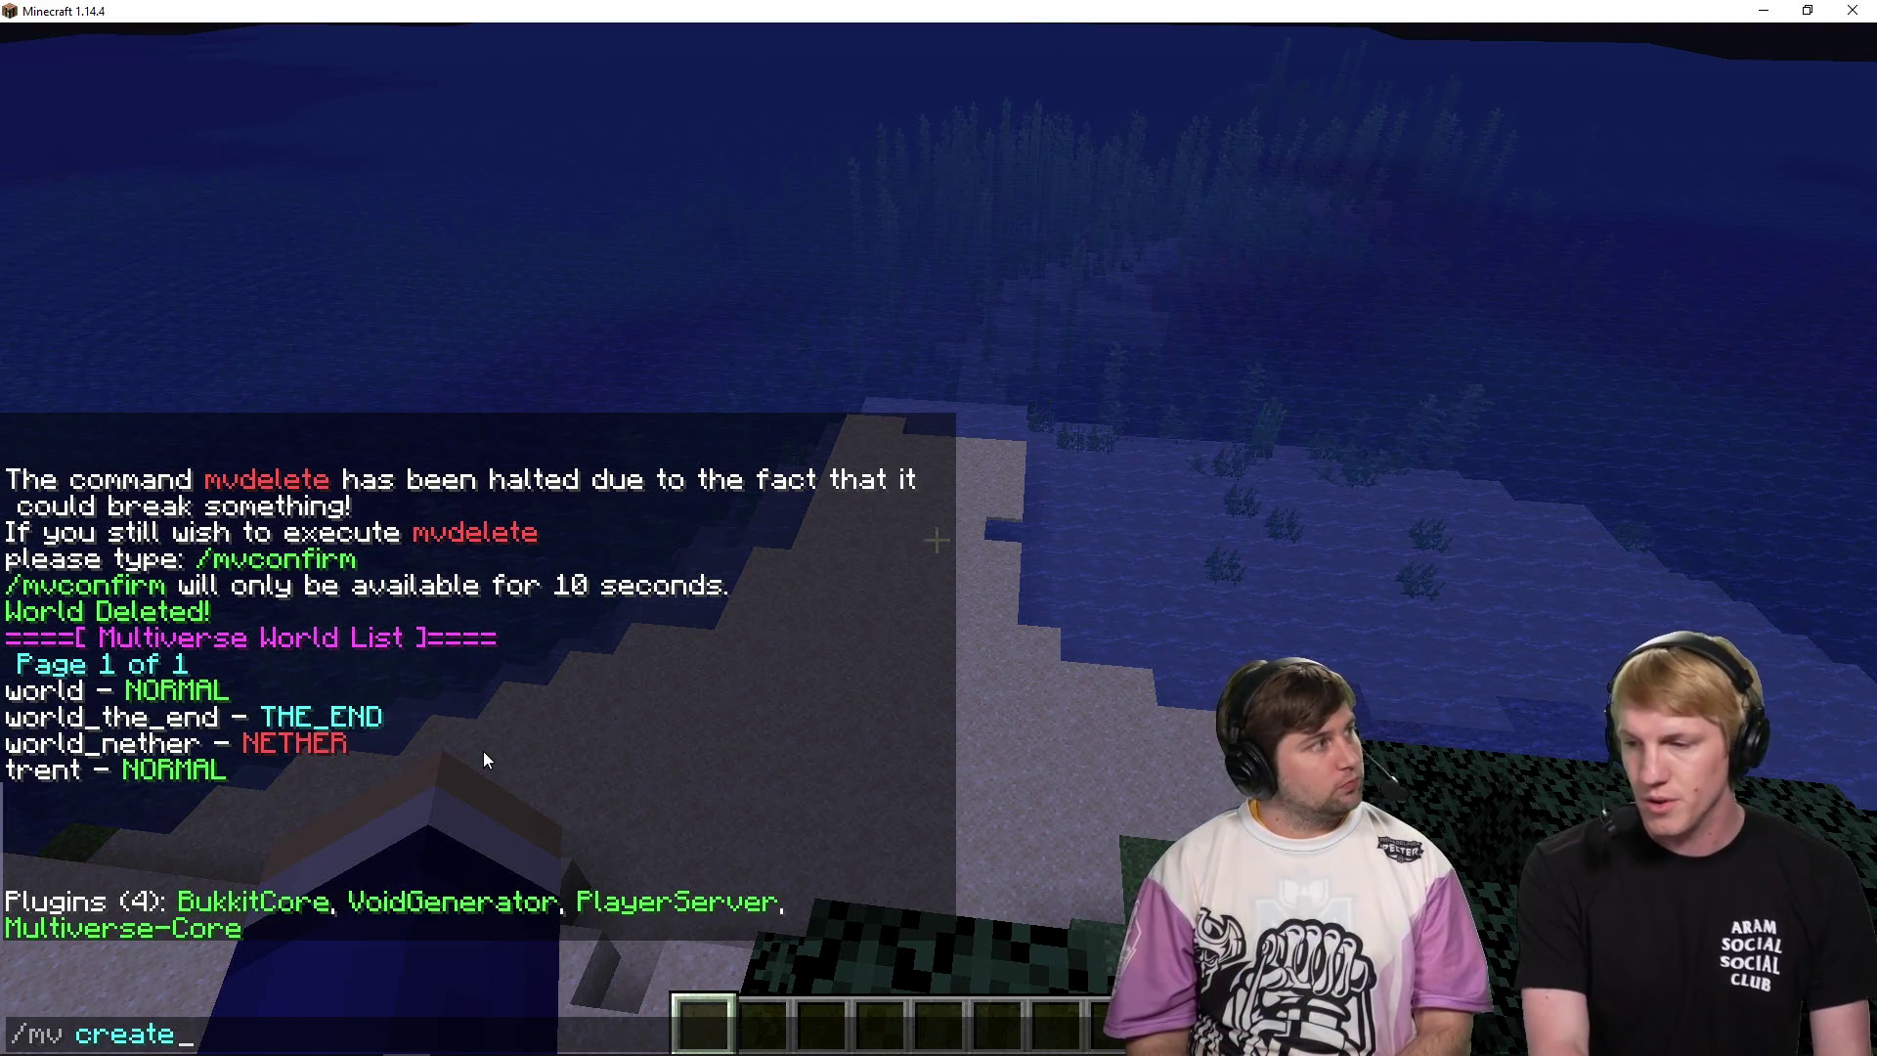
{"action": "type", "text": " void"}
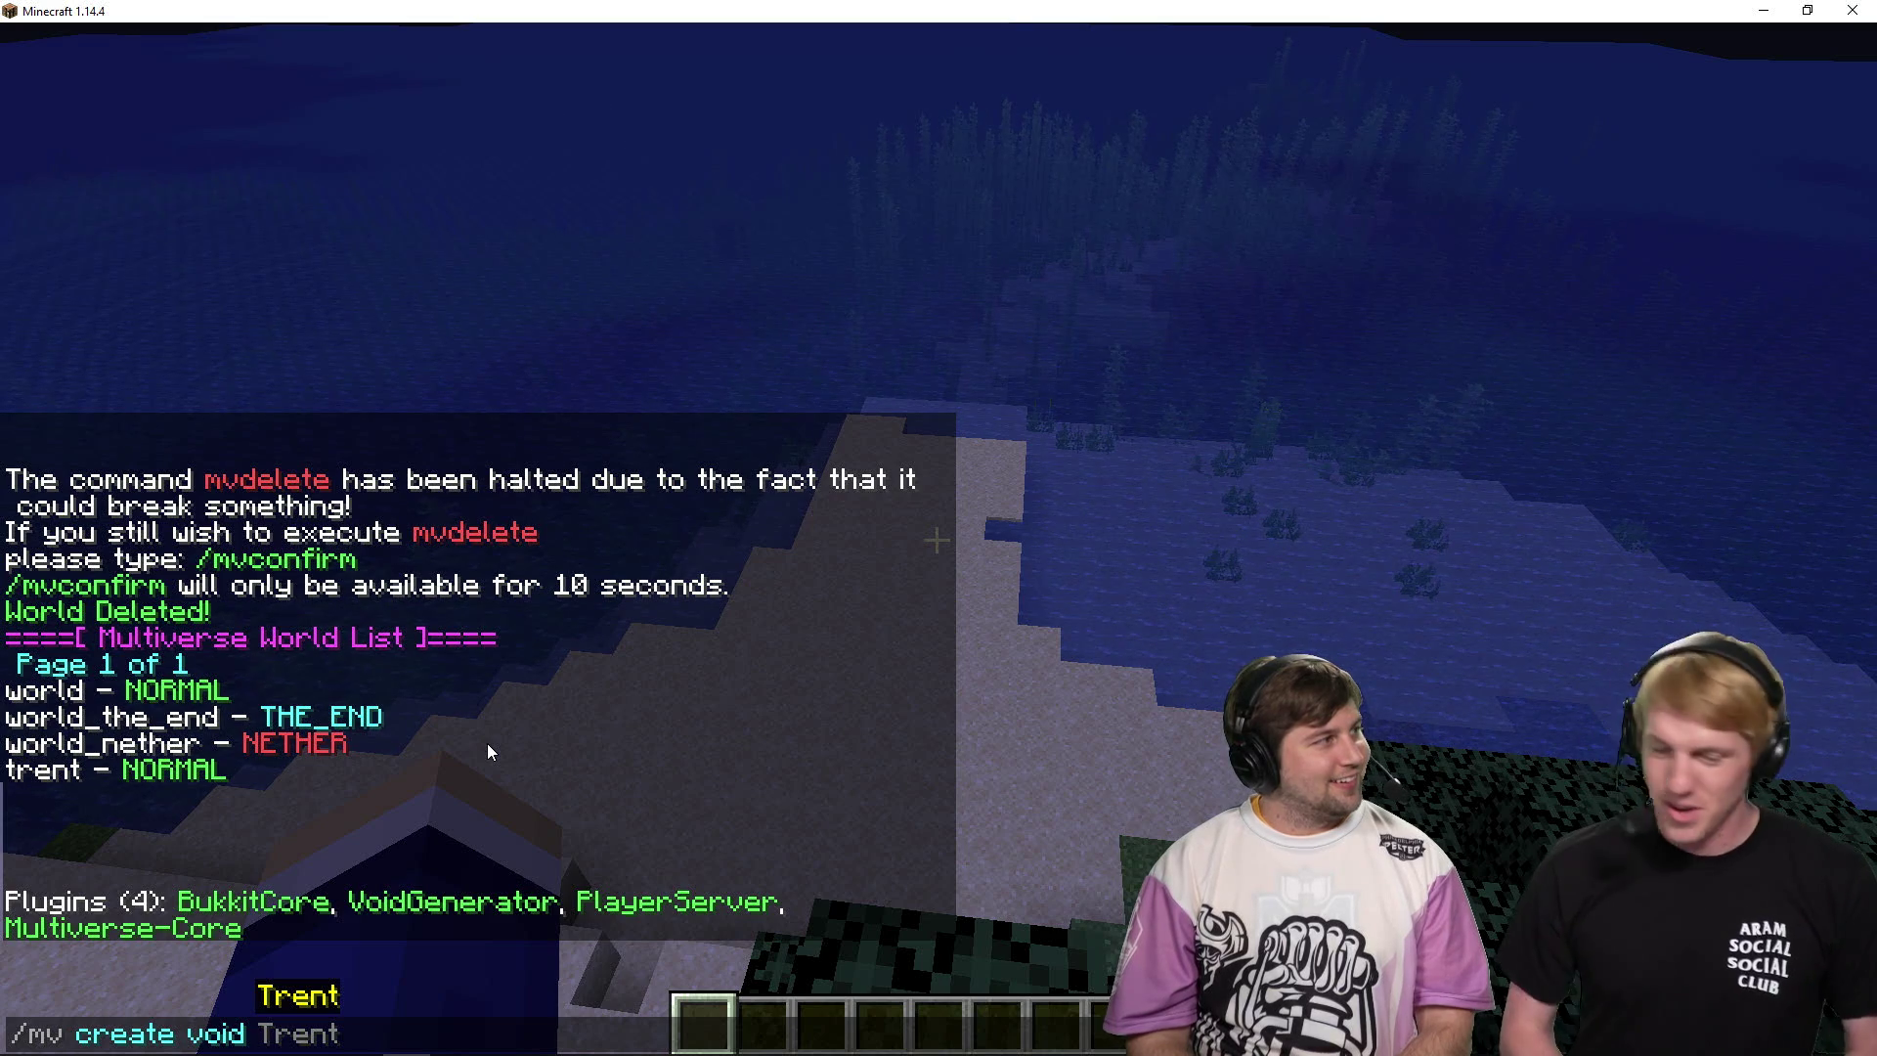
{"action": "key", "text": "BackSpace"}
{"action": "key", "text": "BackSpace"}
{"action": "key", "text": "BackSpace"}
{"action": "key", "text": "BackSpace"}
{"action": "key", "text": "BackSpace"}
{"action": "type", "text": "mollhy"}
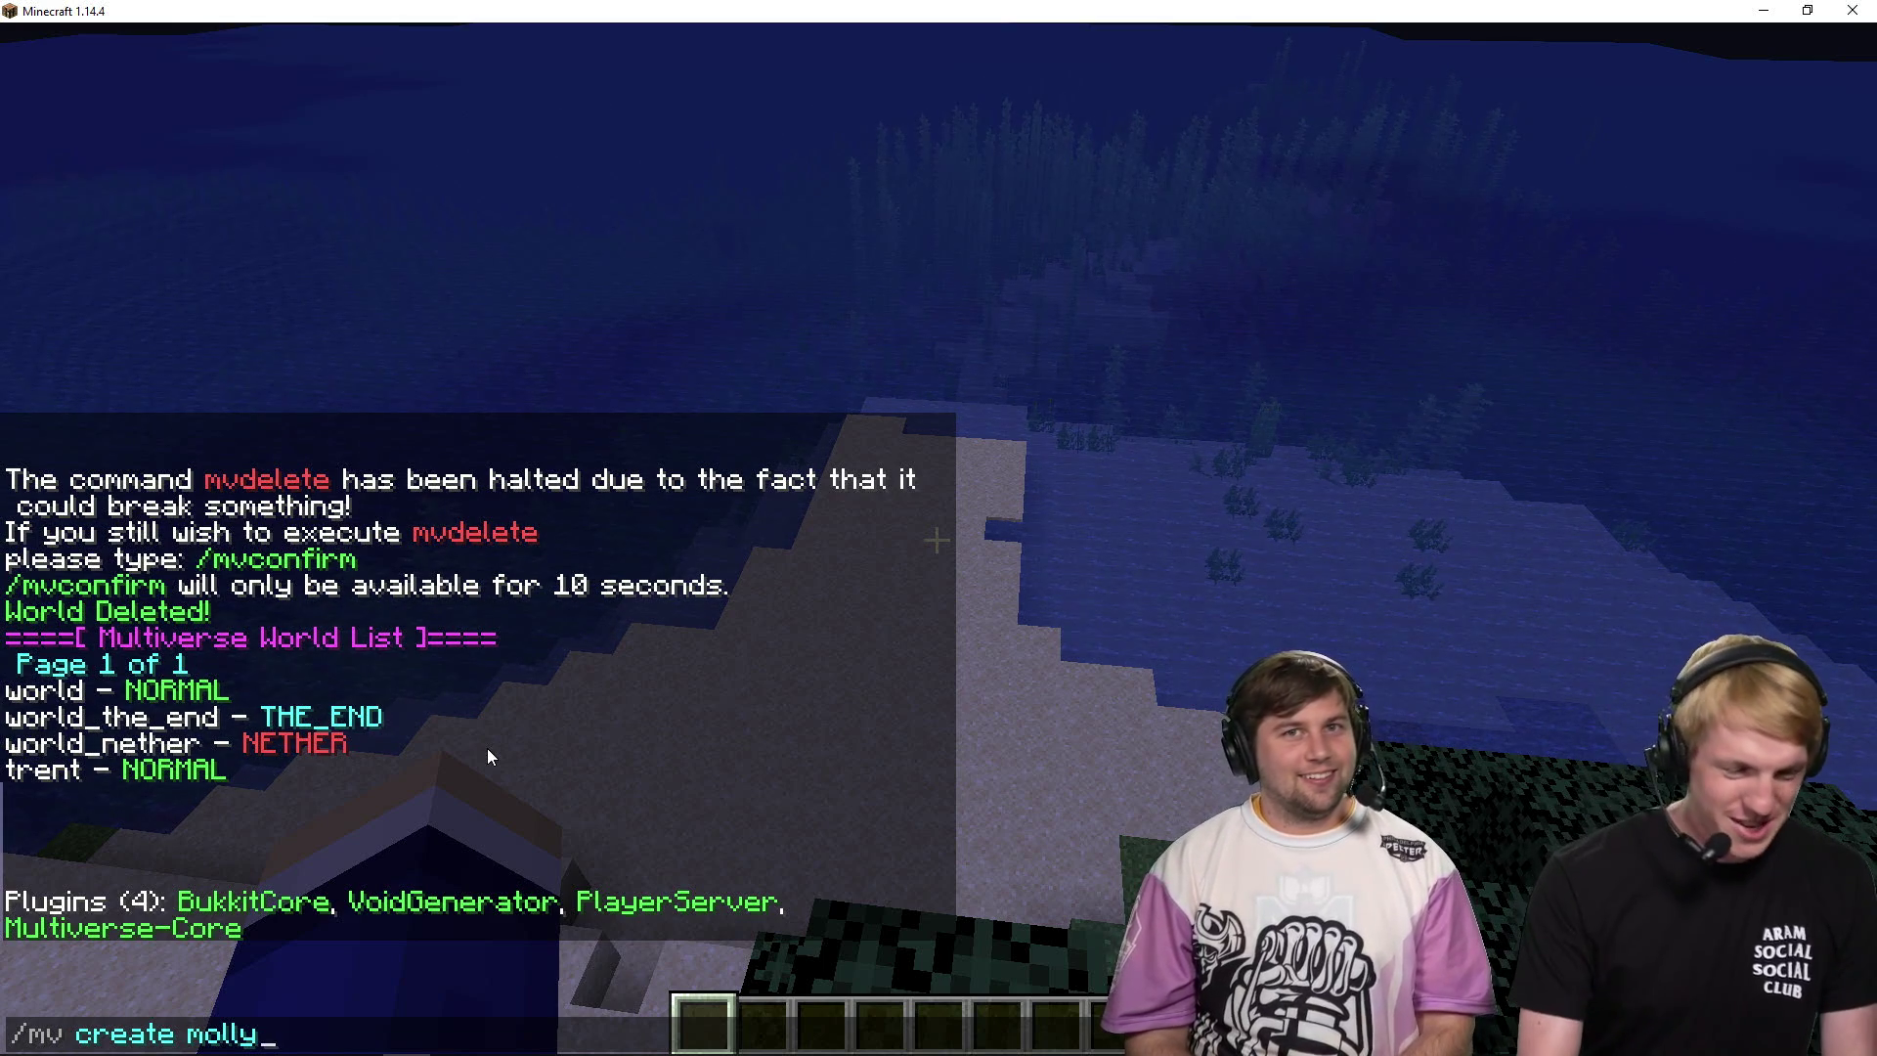
{"action": "type", "text": "normal"}
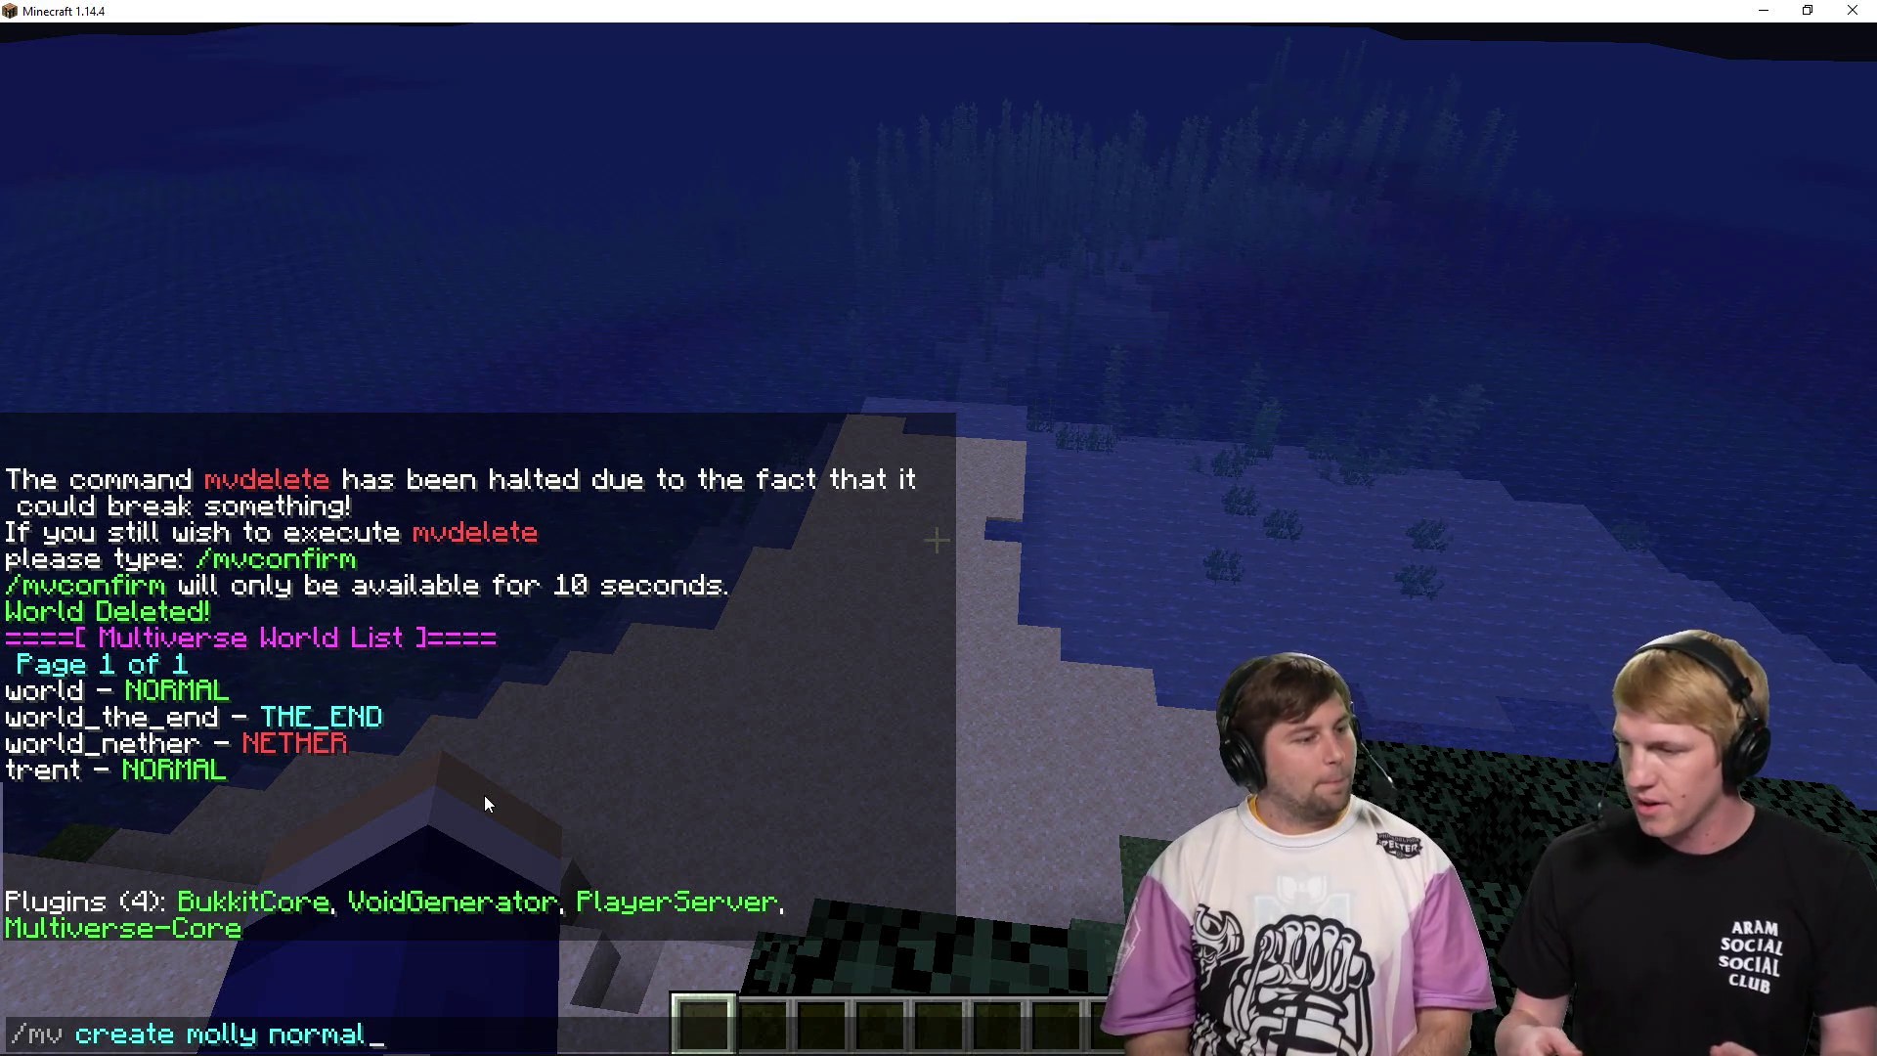
{"action": "type", "text": "-"}
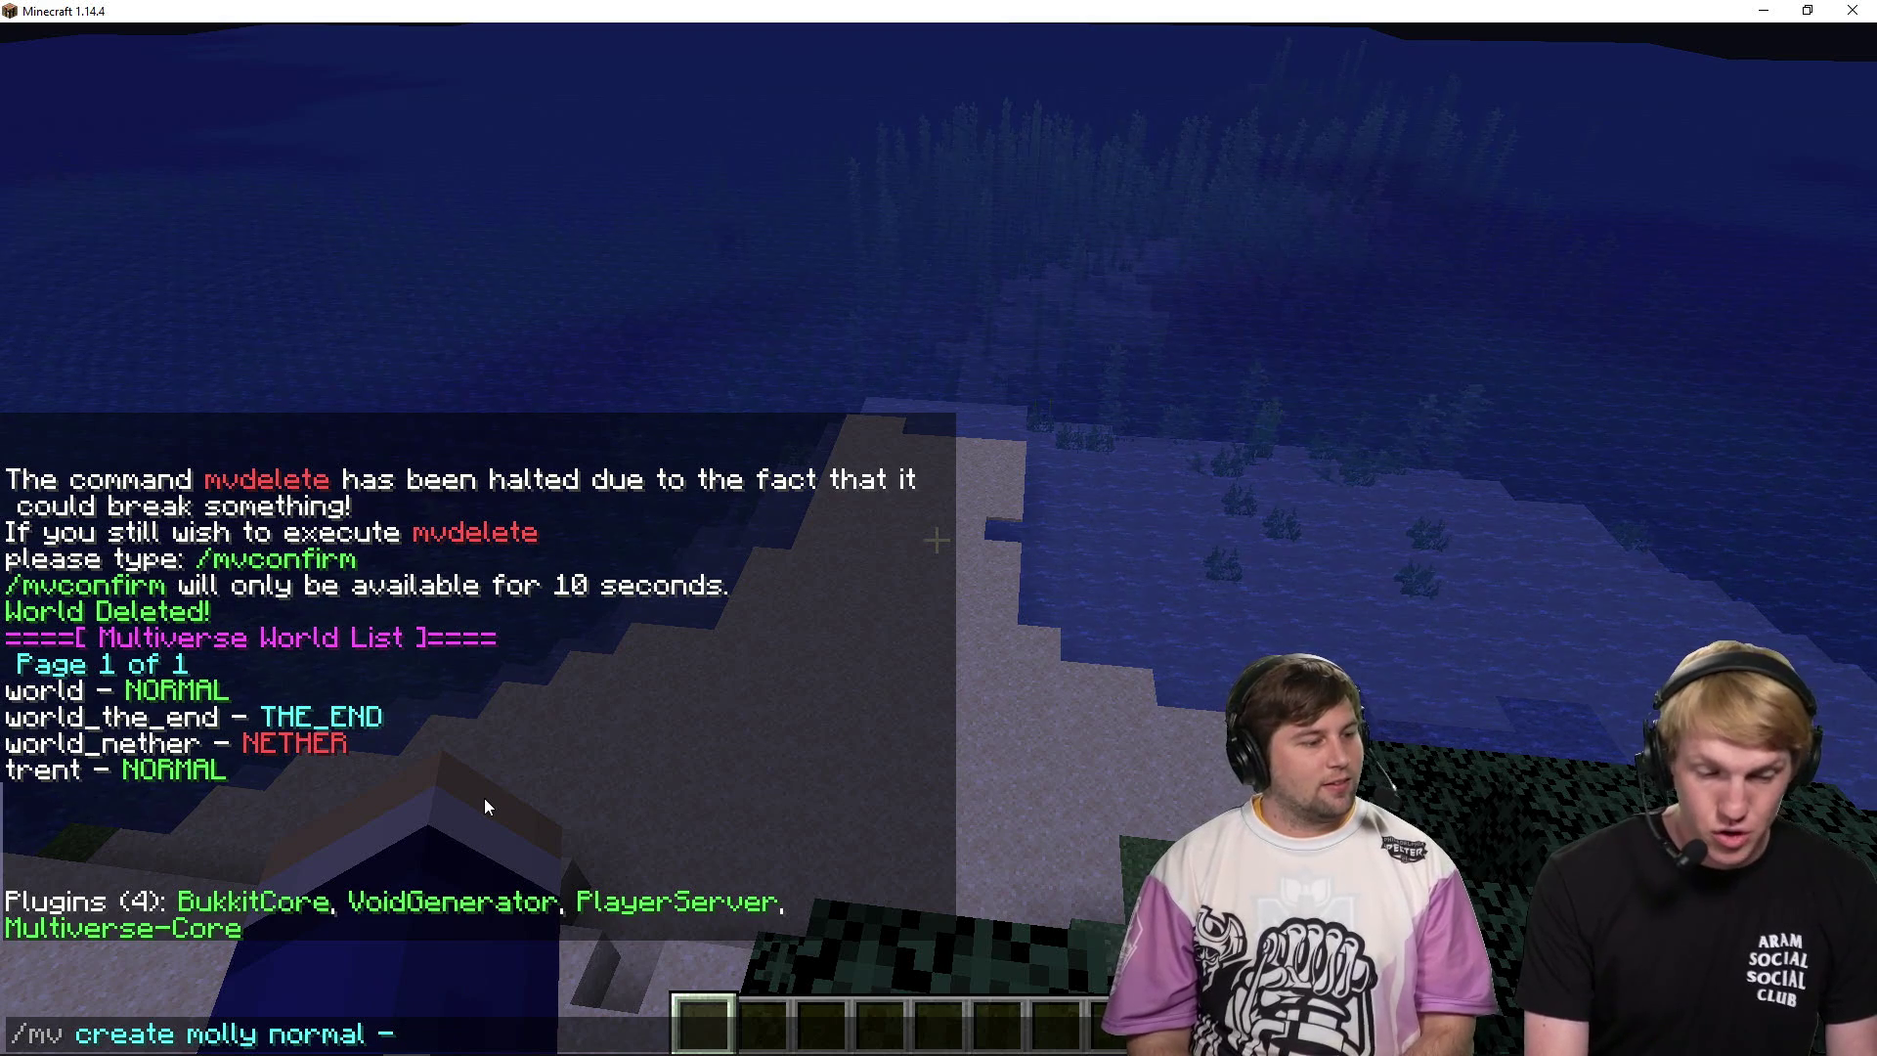
{"action": "type", "text": "g"}
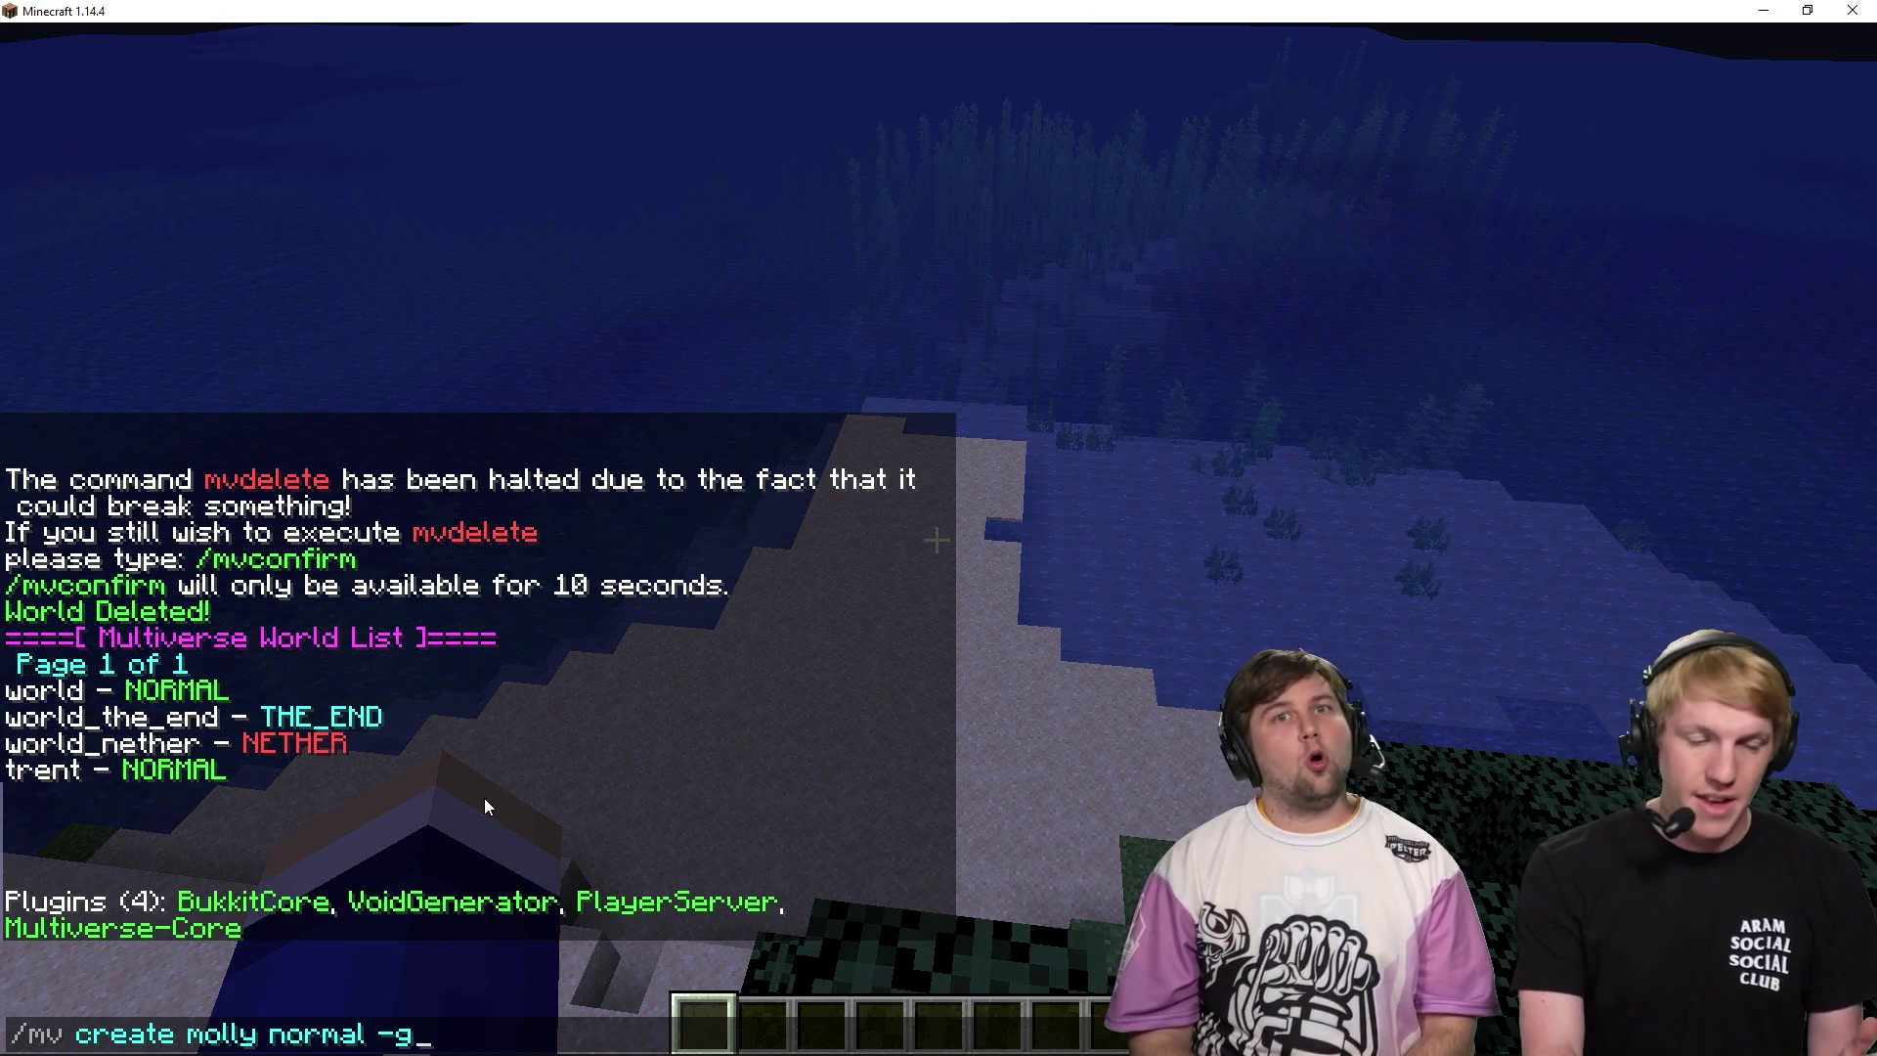
{"action": "type", "text": " VoidGeerat"}
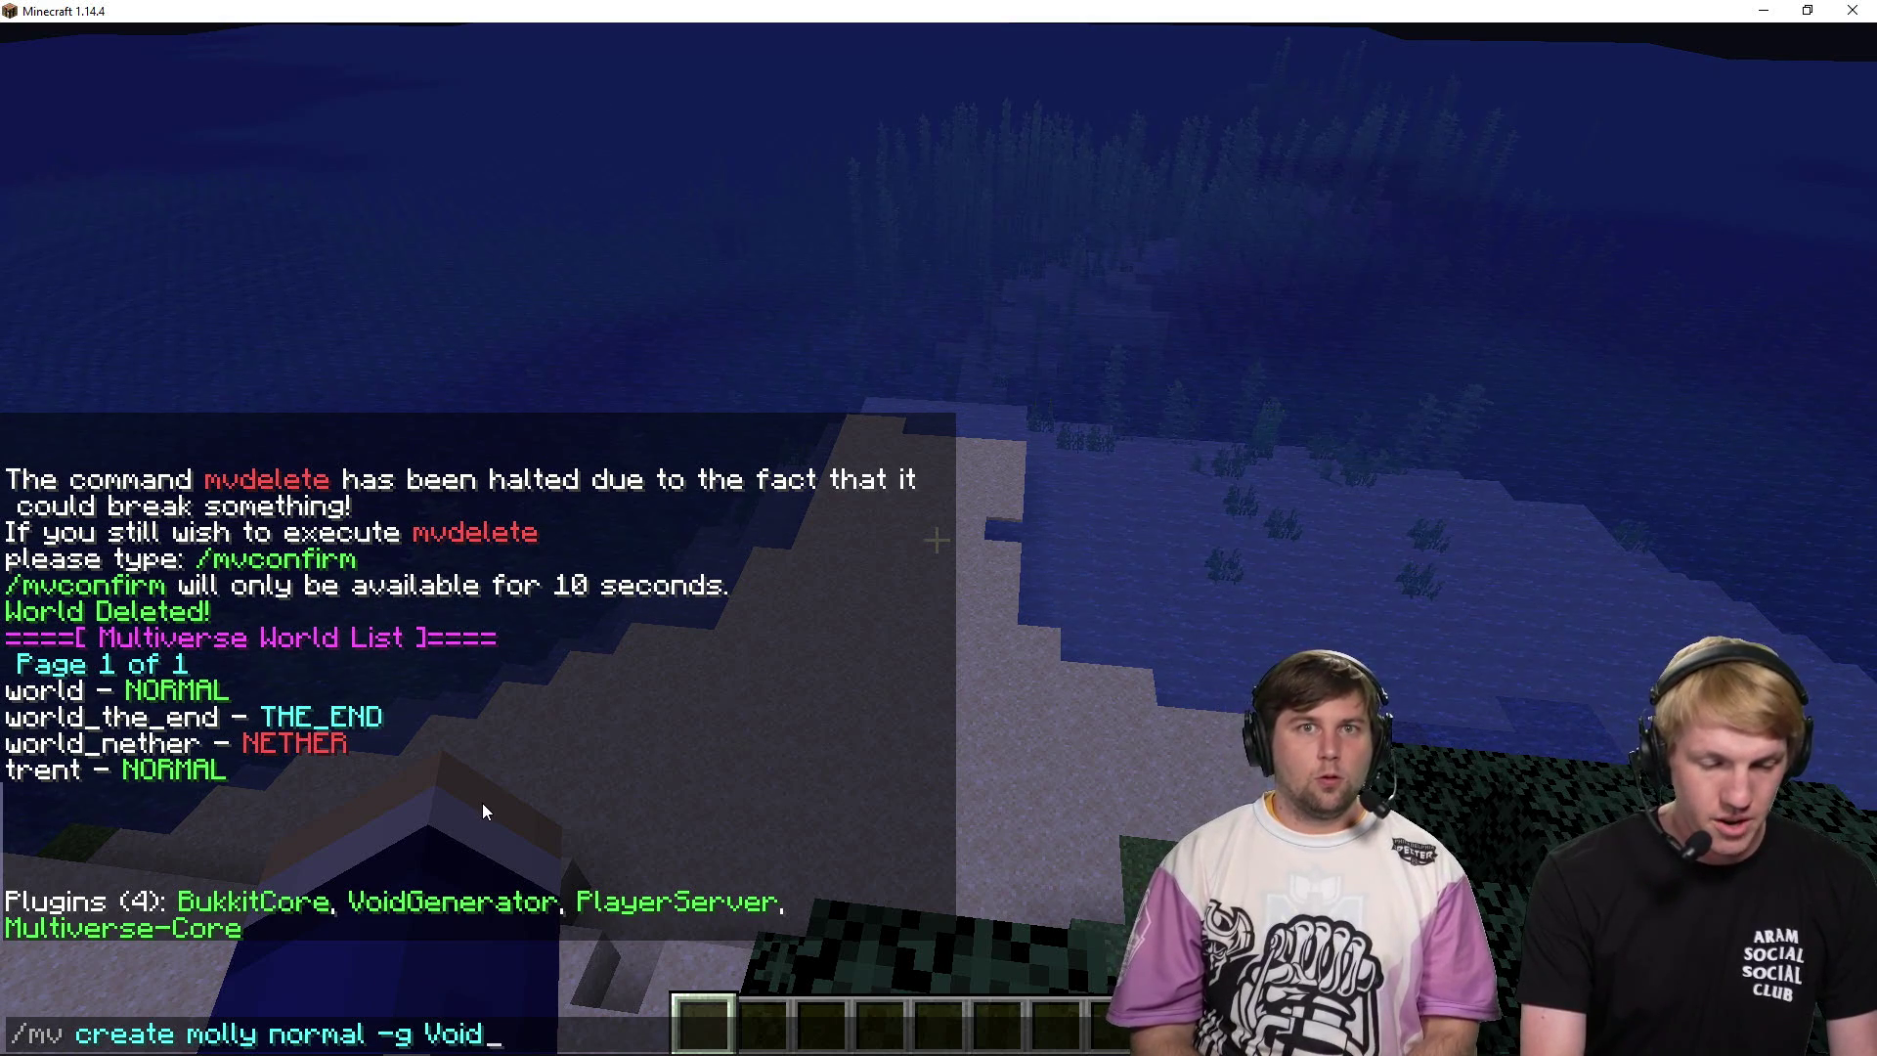
{"action": "key", "text": "BackSpace"}
{"action": "key", "text": "BackSpace"}
{"action": "key", "text": "BackSpace"}
{"action": "key", "text": "BackSpace"}
{"action": "type", "text": "nerator"}
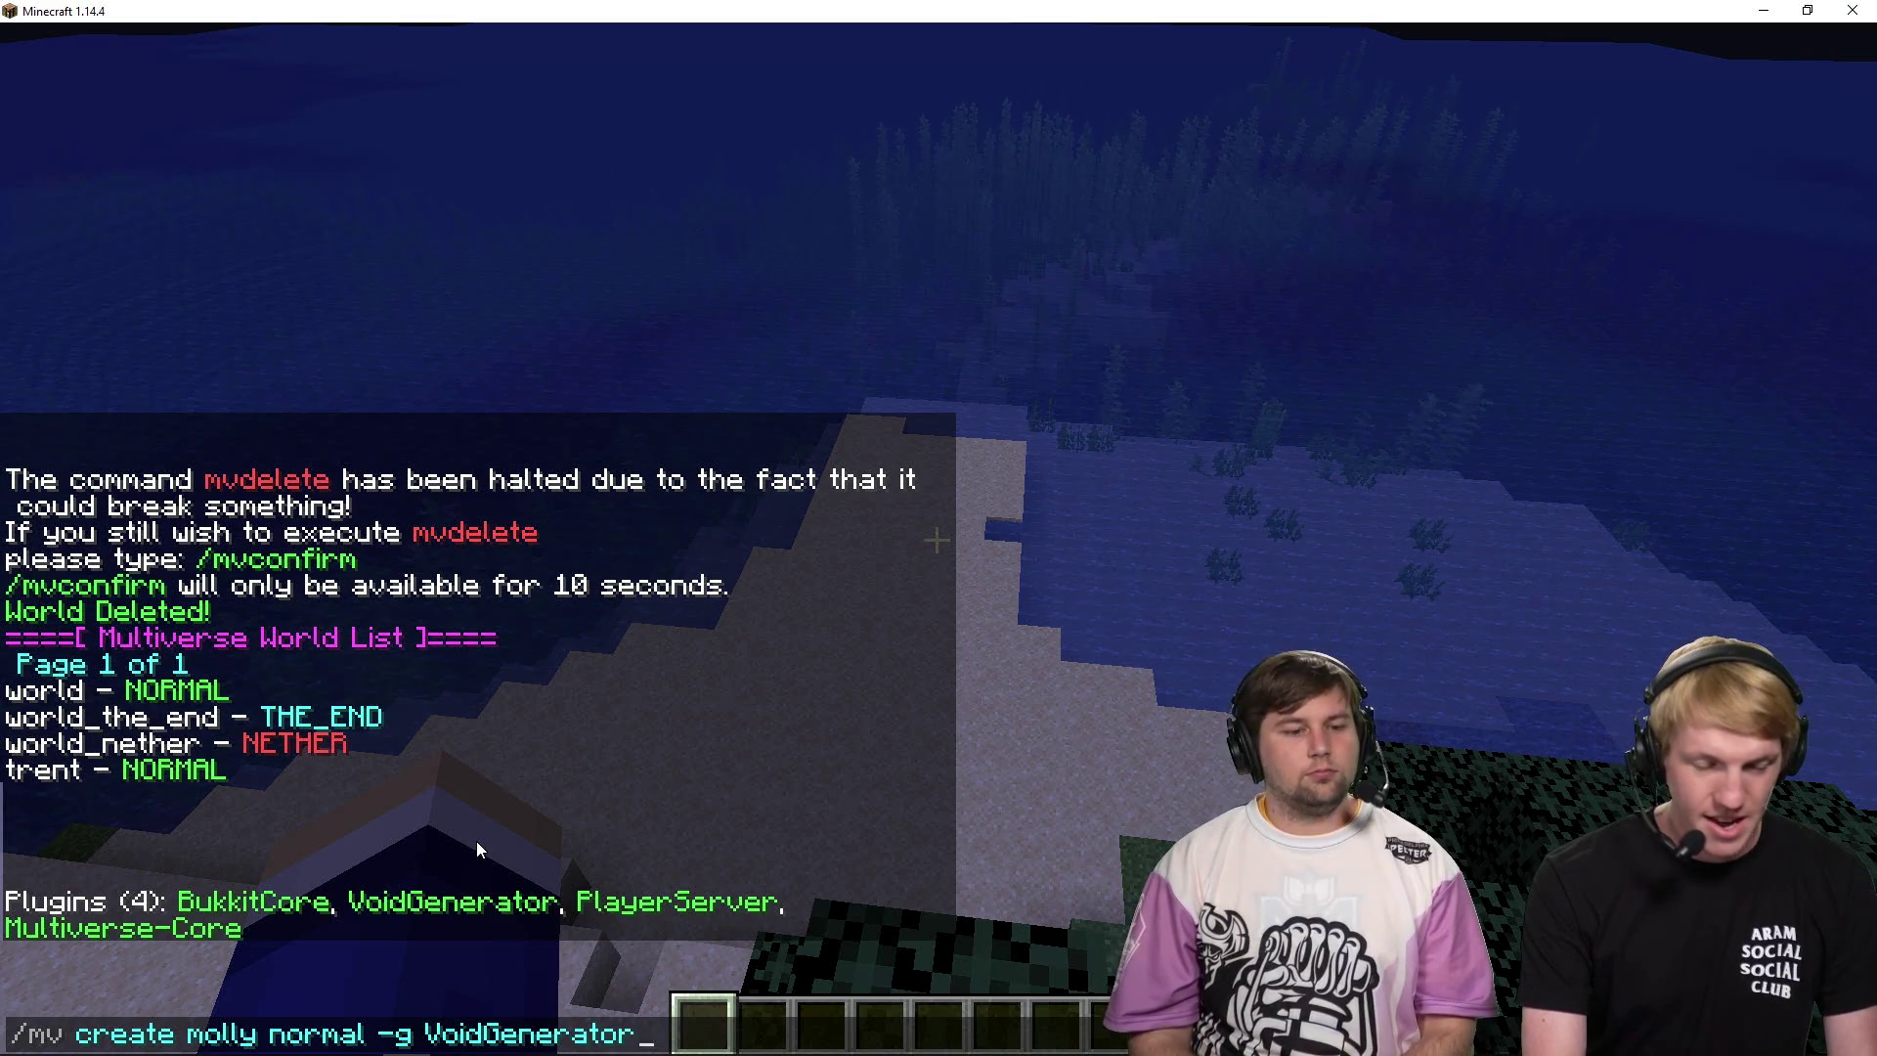
{"action": "key", "text": "Return"}
{"action": "key", "text": "t"}
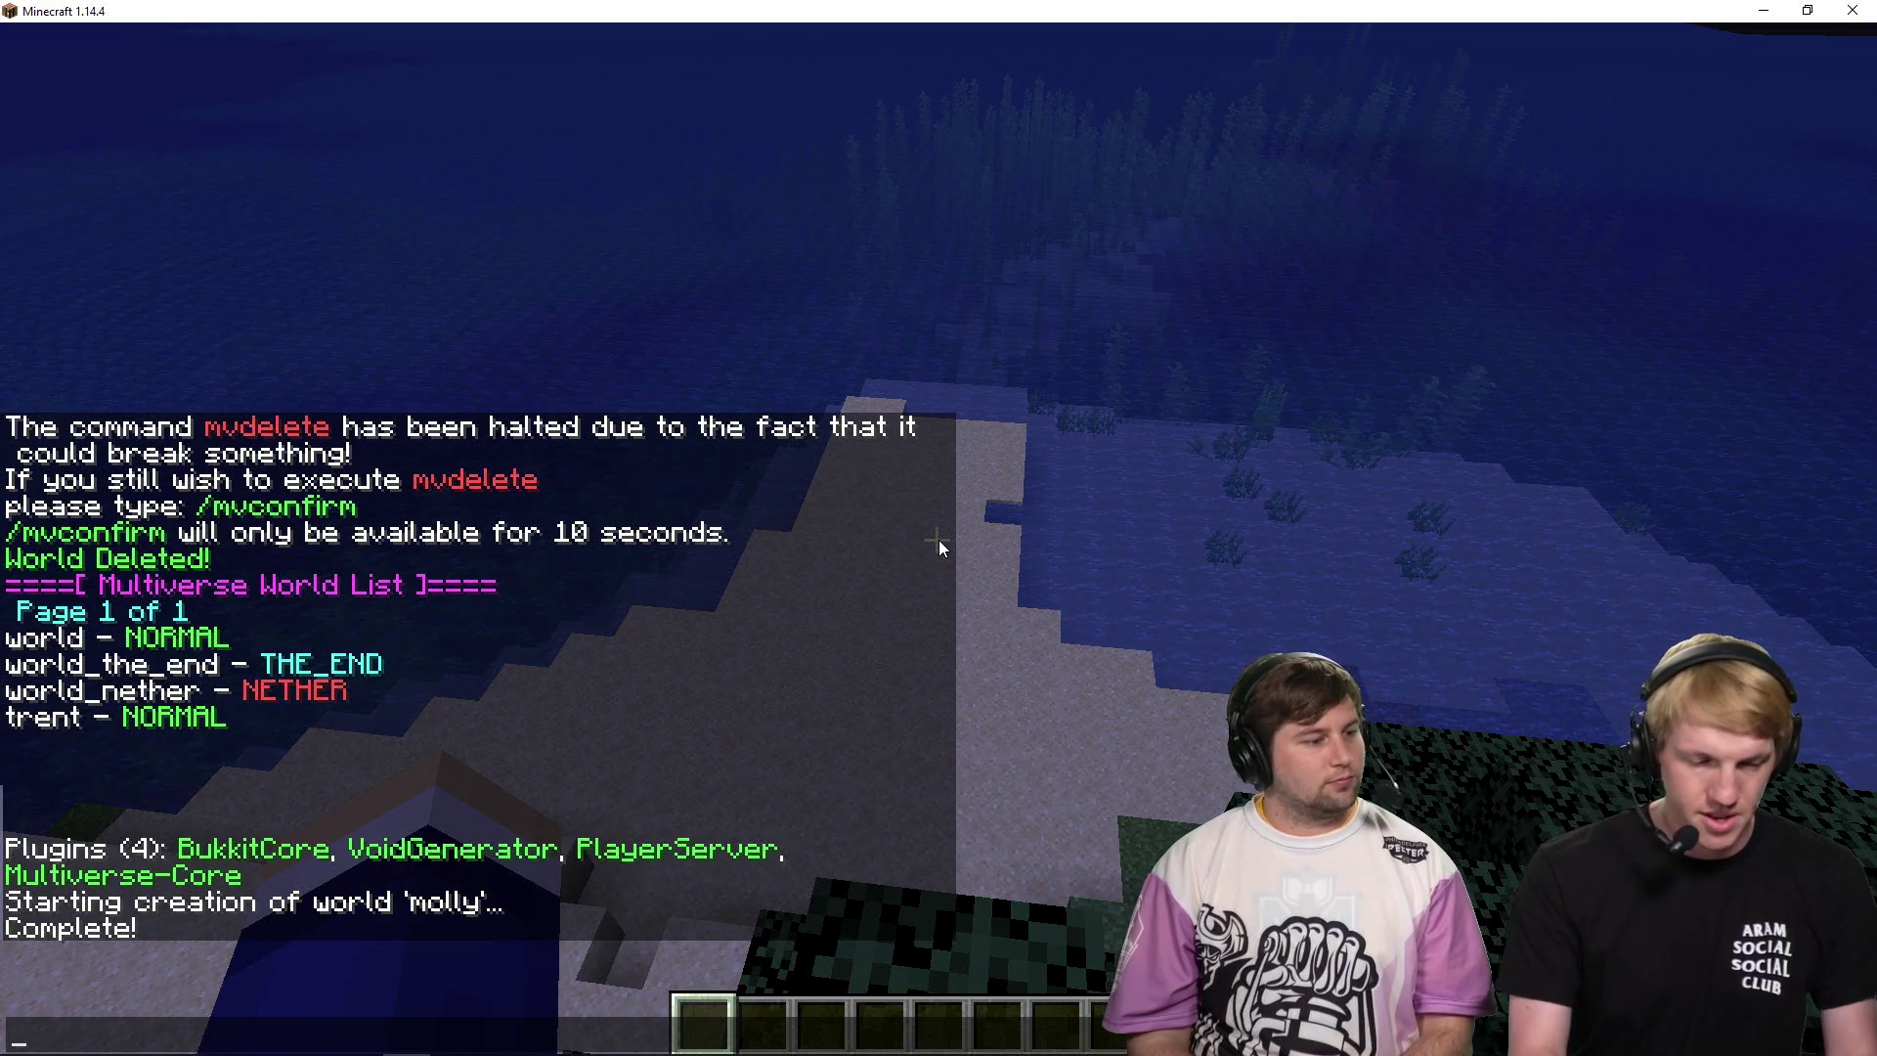
{"action": "type", "text": "/mvtp"}
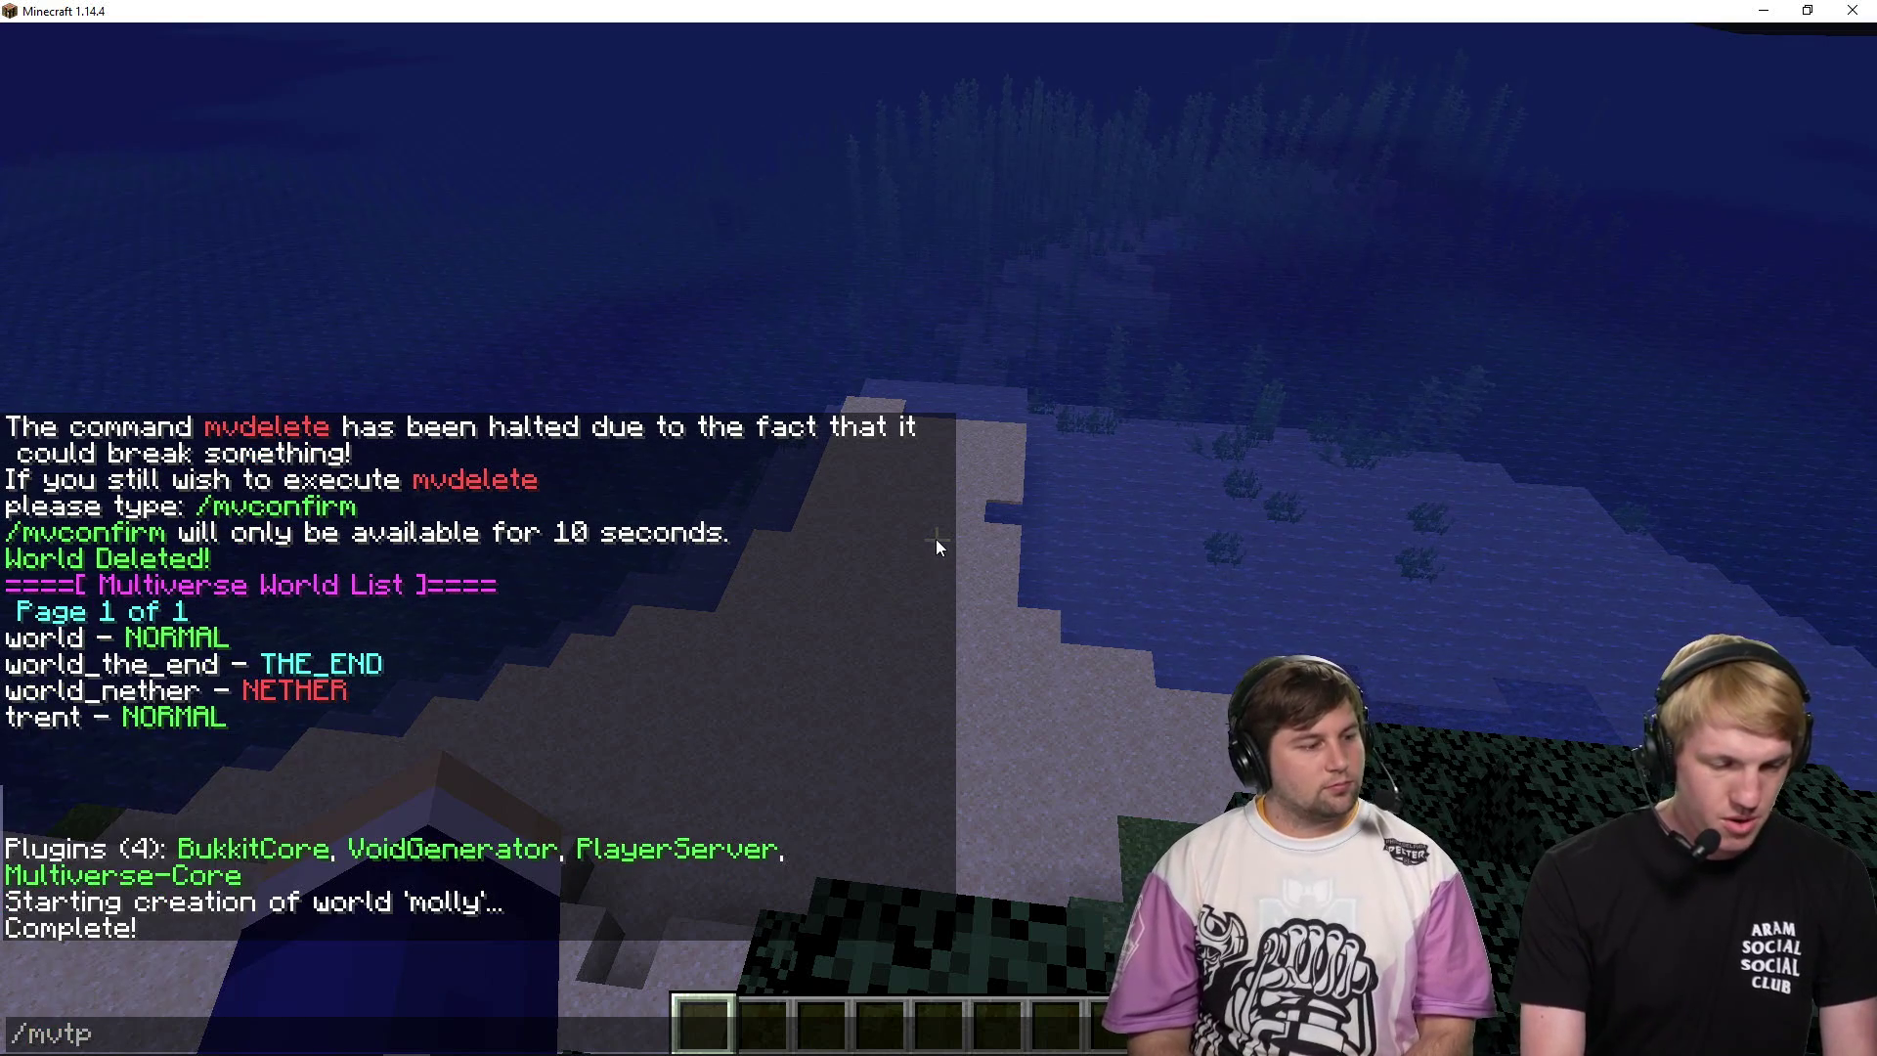
{"action": "type", "text": " molly"}
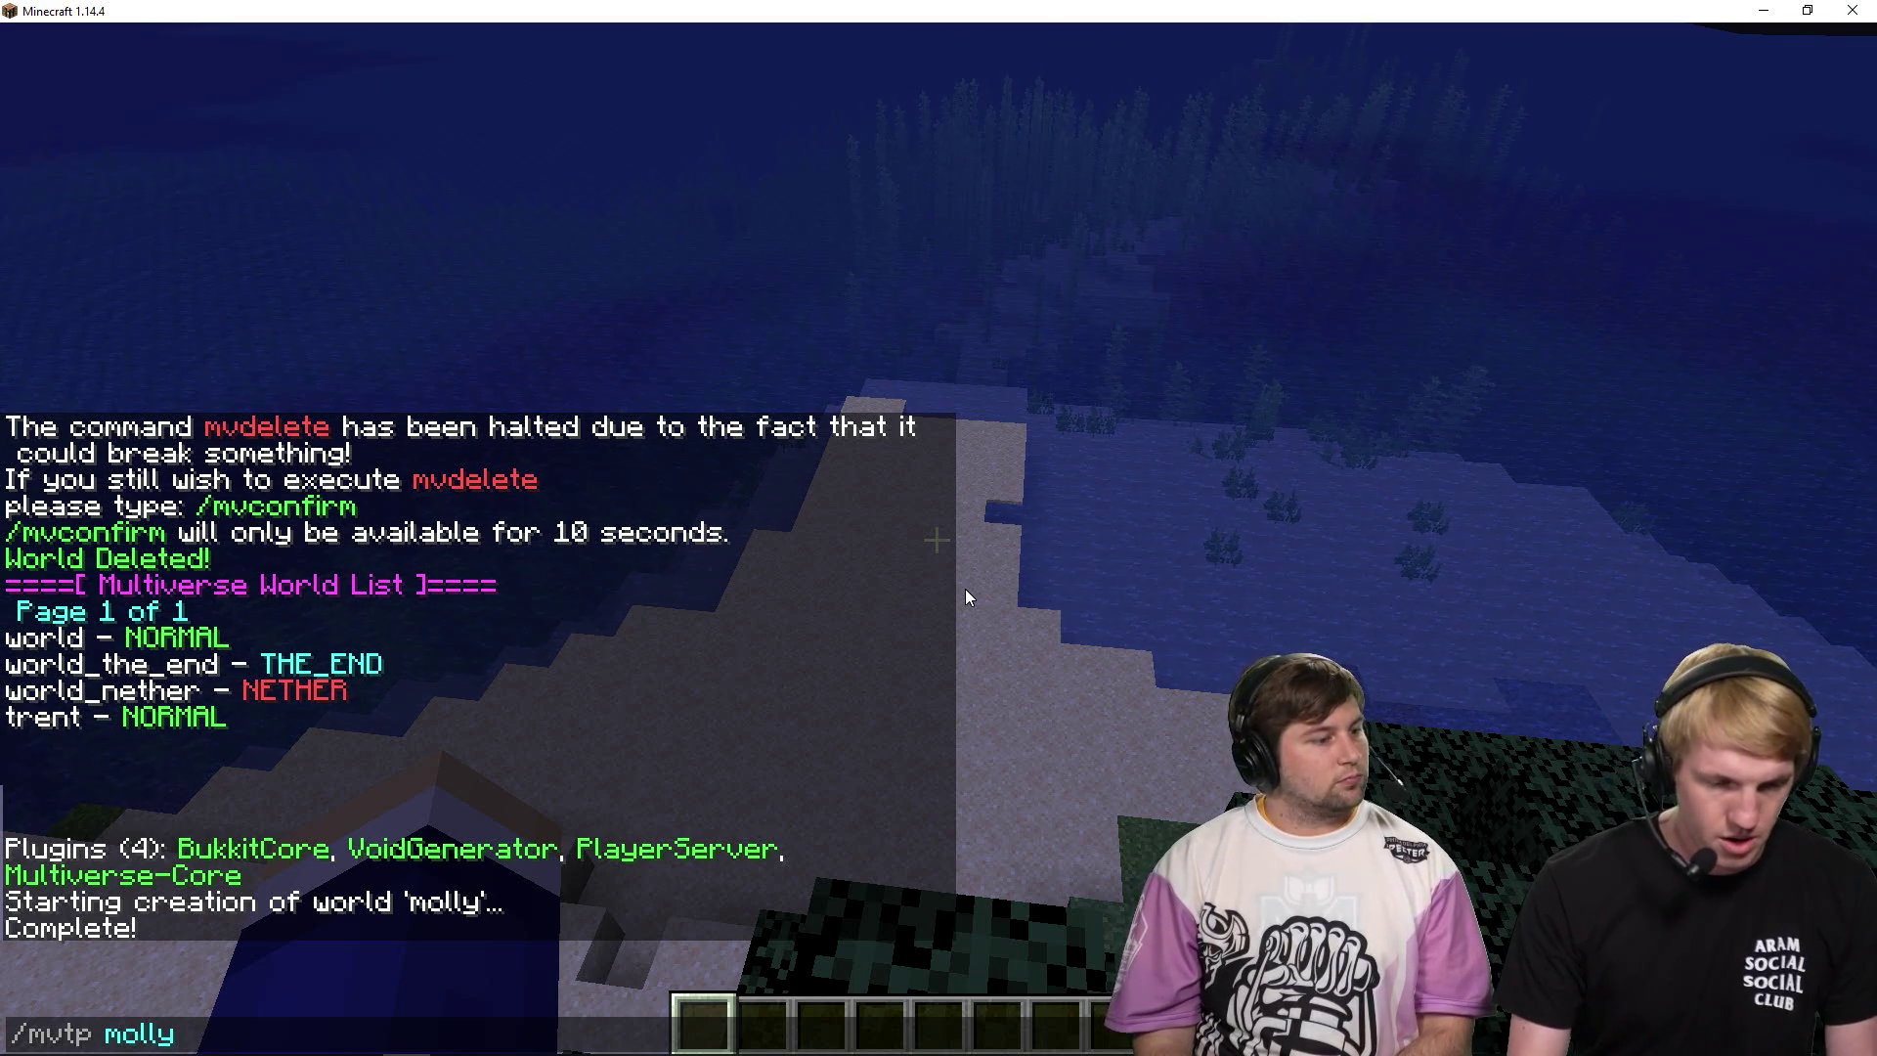
- Teleport into the void world 'molly' with /mvtp molly
{"action": "key", "text": "Return"}
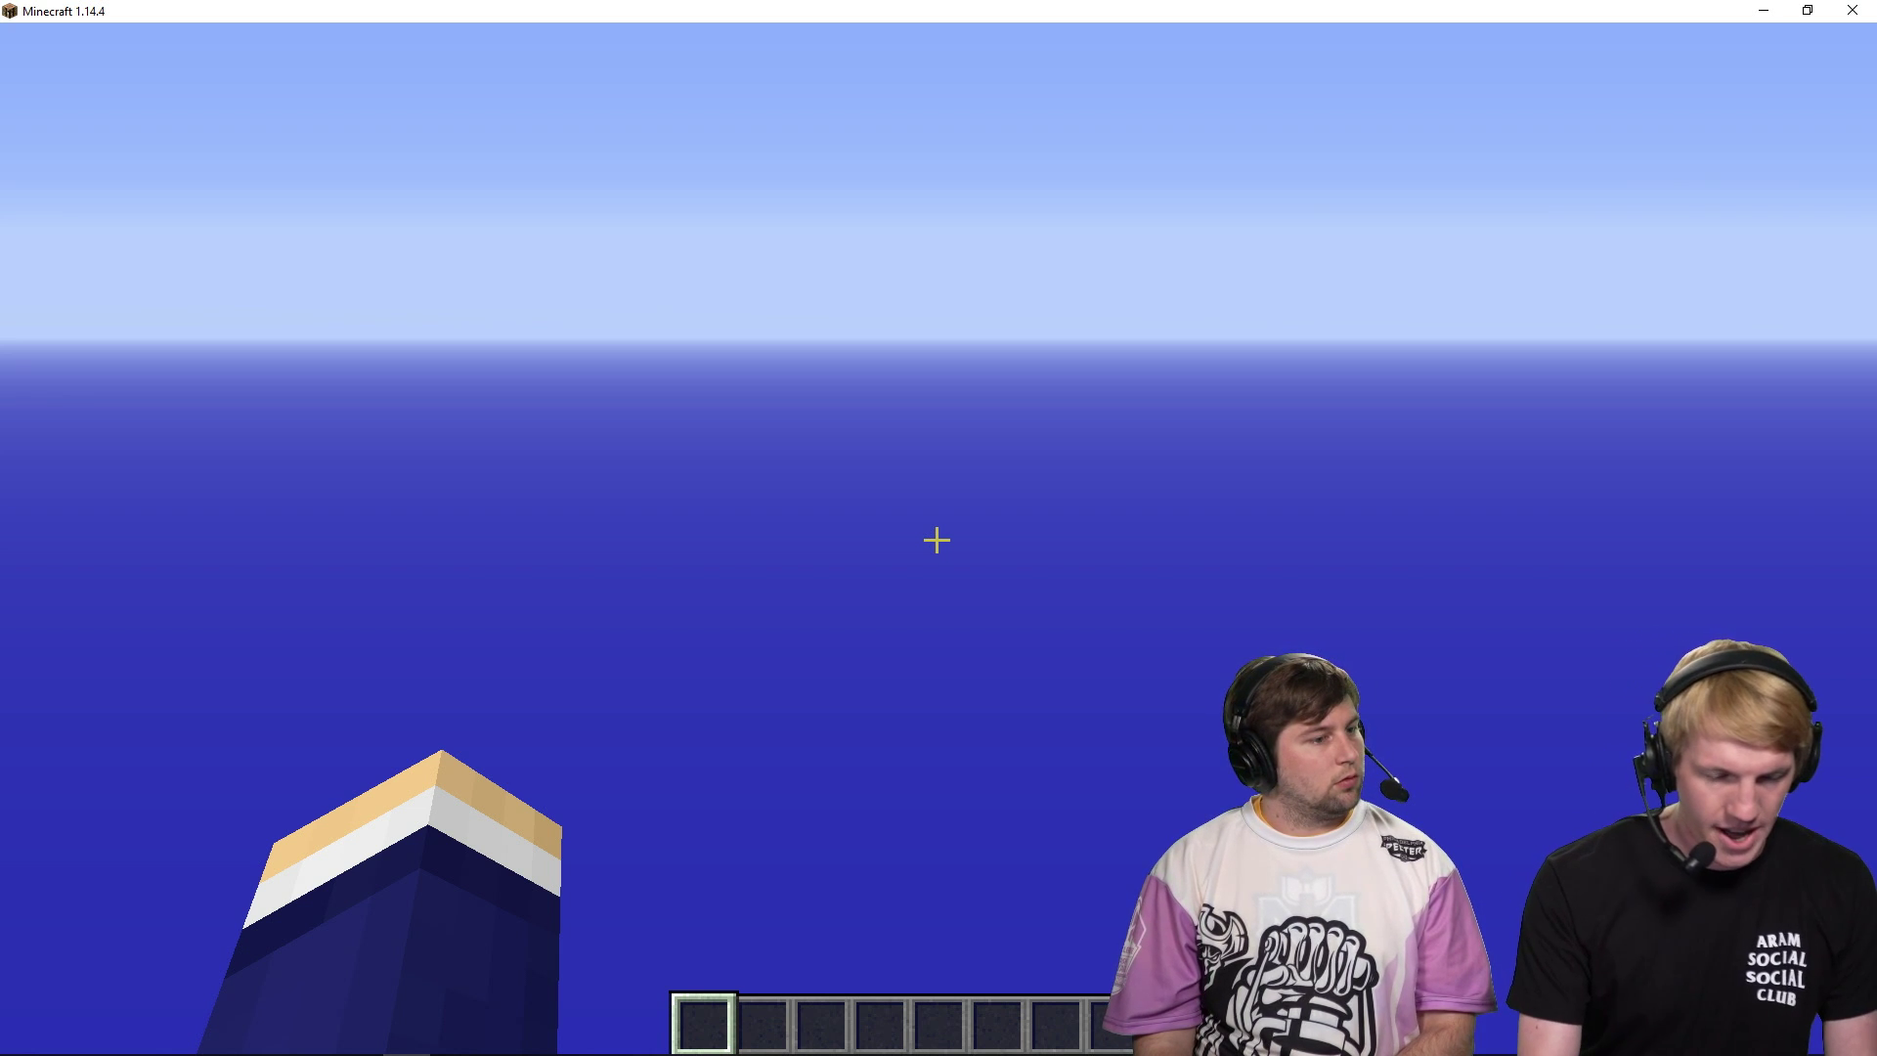
- Teleport back to the overworld and set the time to day with /time set day
{"action": "type", "text": "/mvc"}
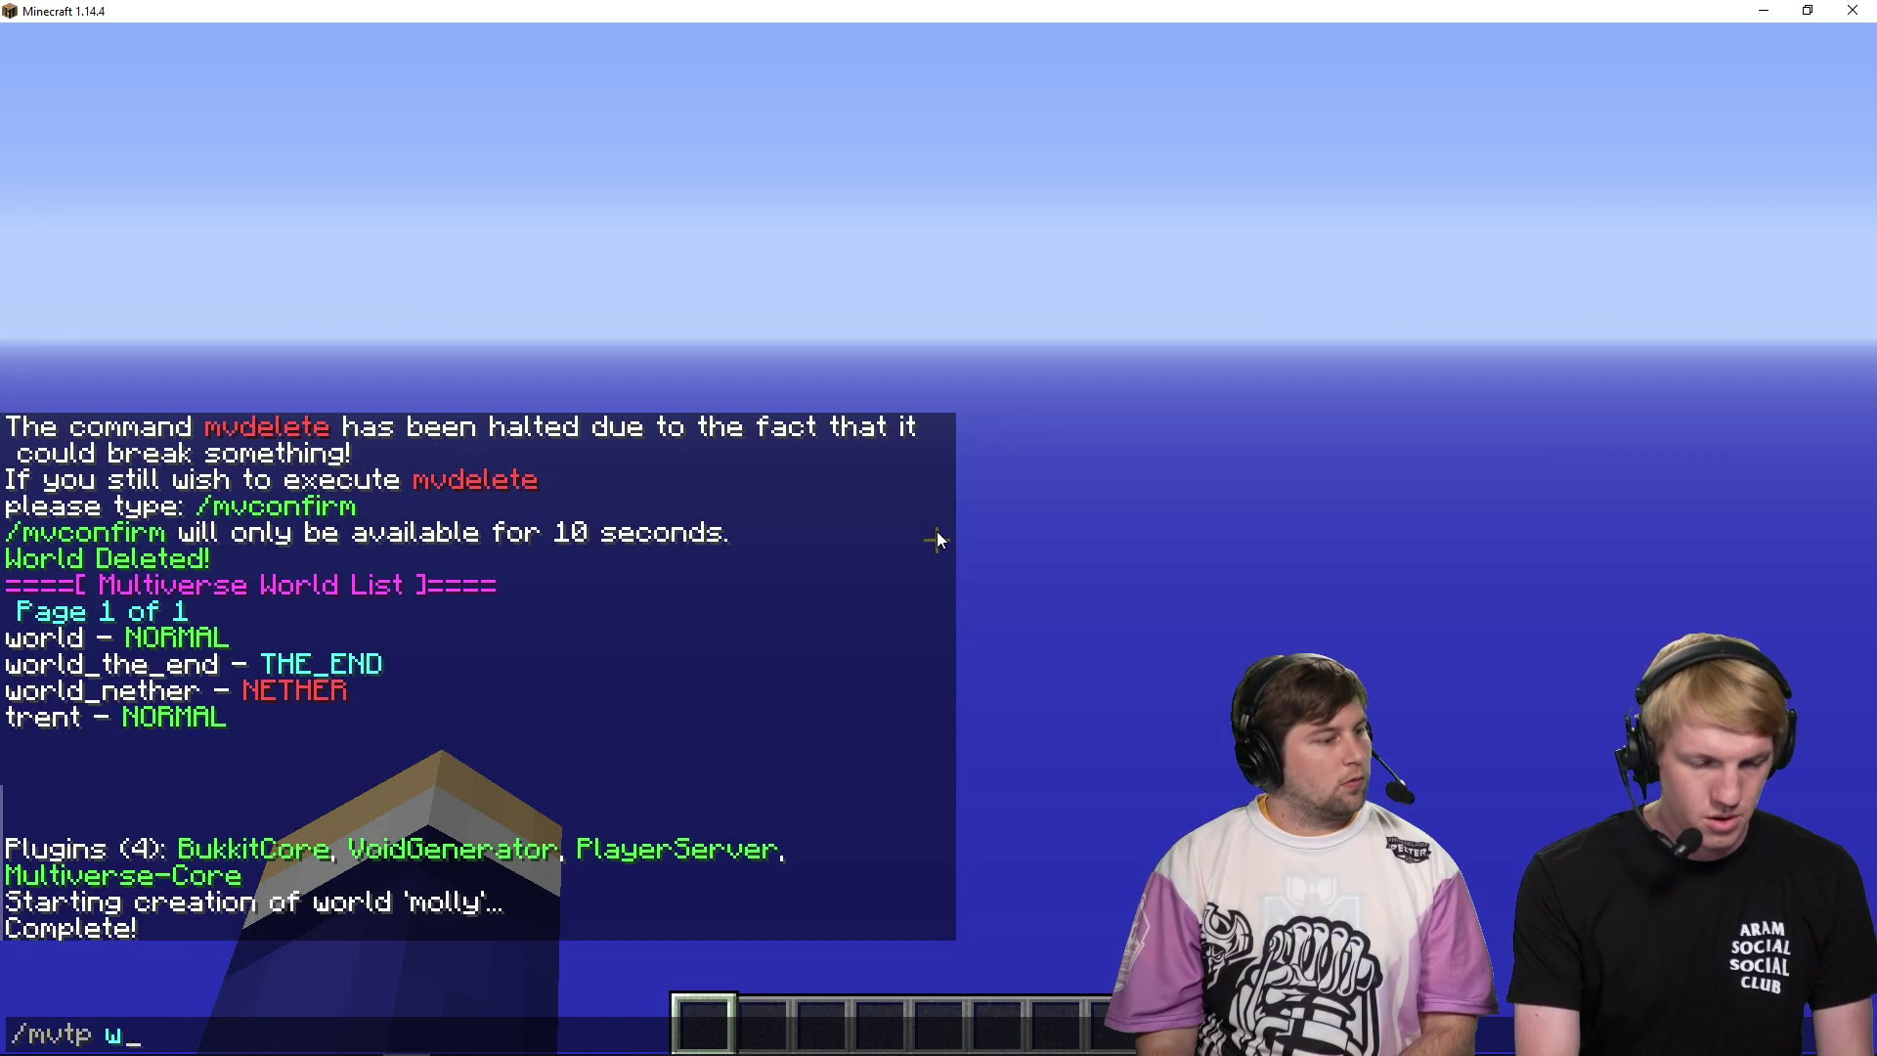
{"action": "type", "text": "orld"}
{"action": "key", "text": "Return"}
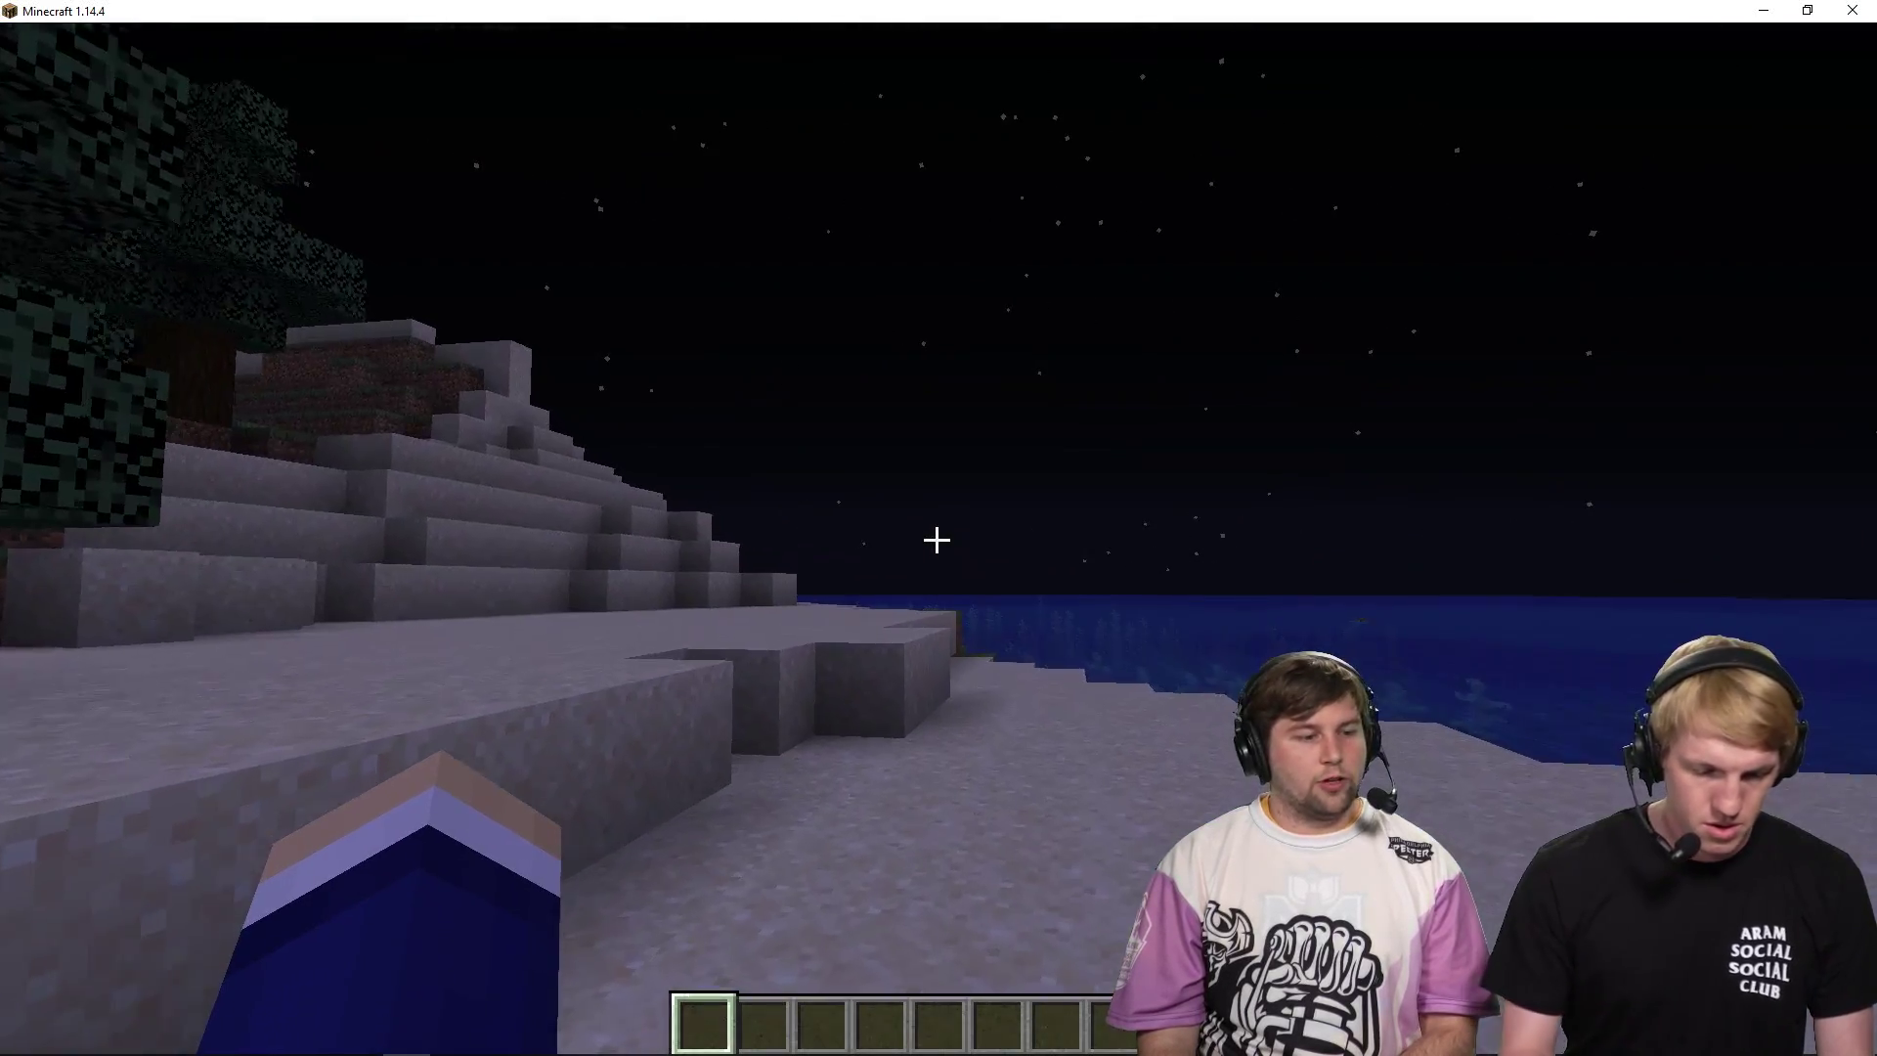
{"action": "type", "text": "/time set day"}
{"action": "key", "text": "Return"}
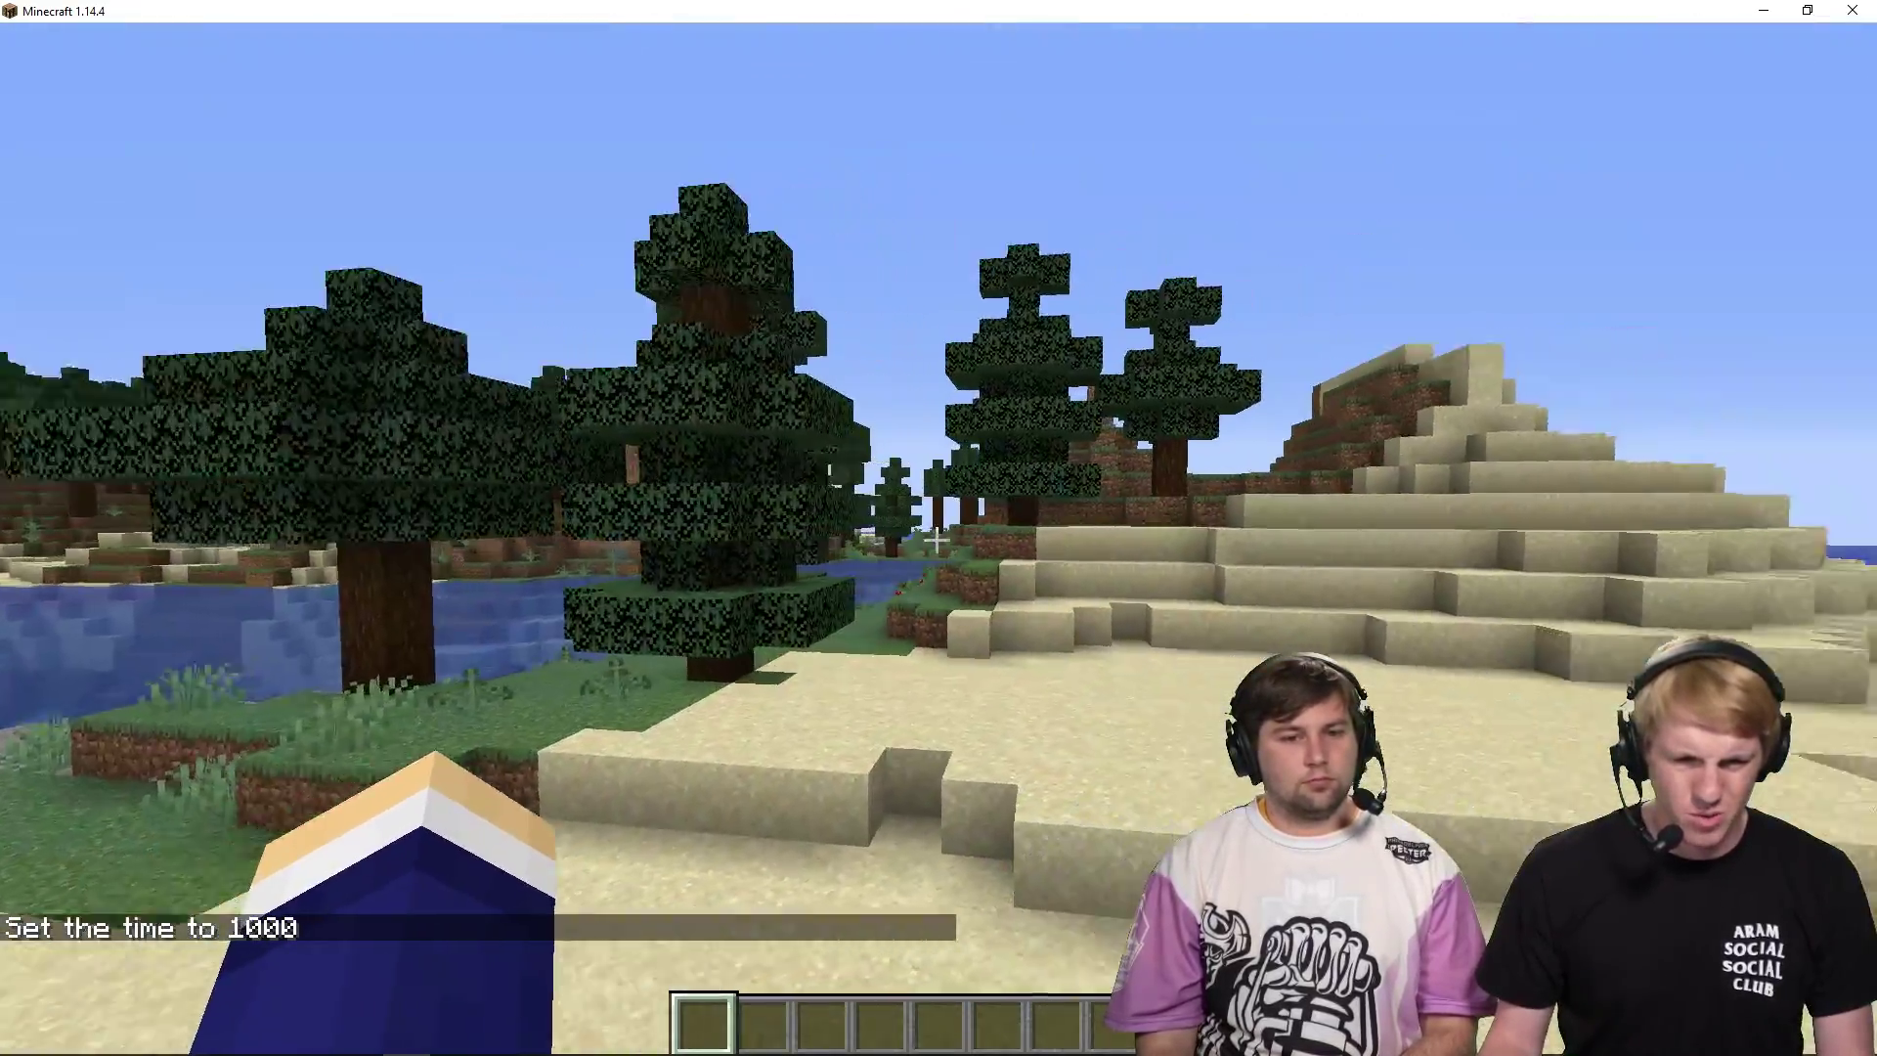
- Fly over the sand ridge and grassy hill down onto the small sand island in the river
{"action": "key", "text": "w"}
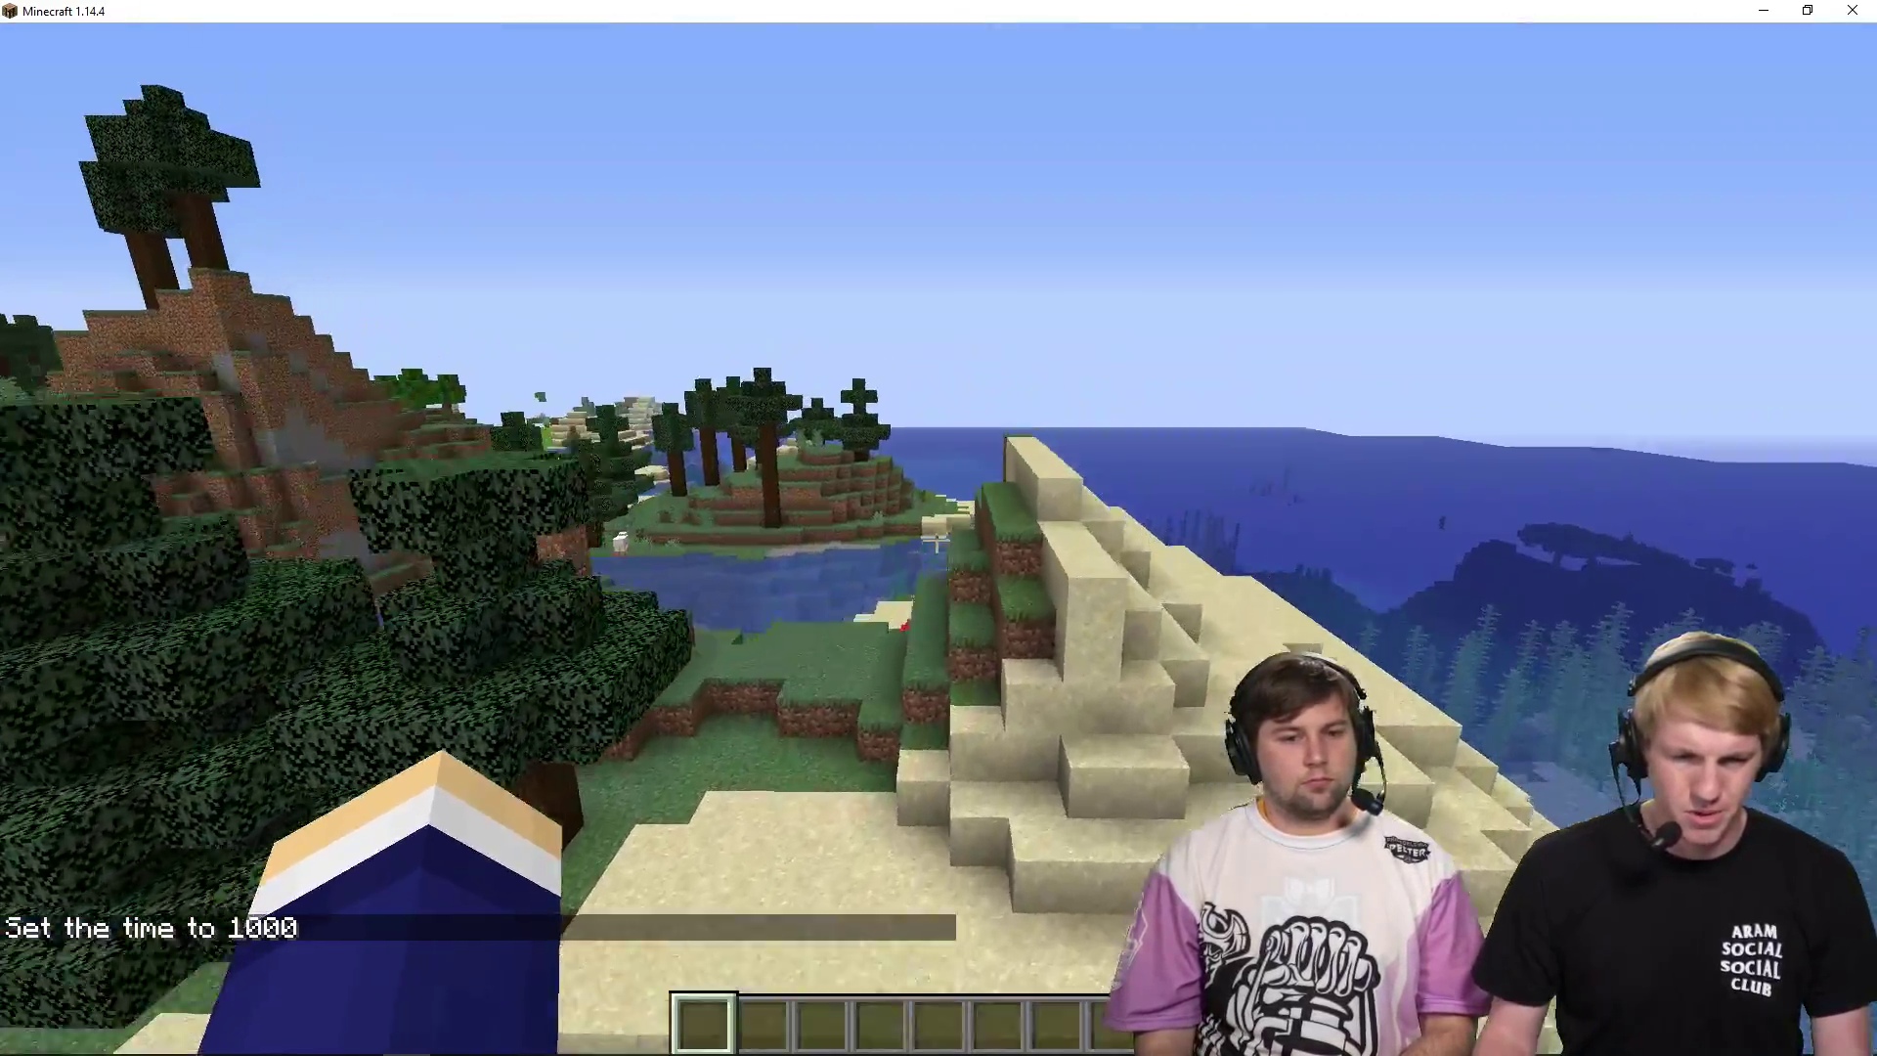
{"action": "key", "text": "w"}
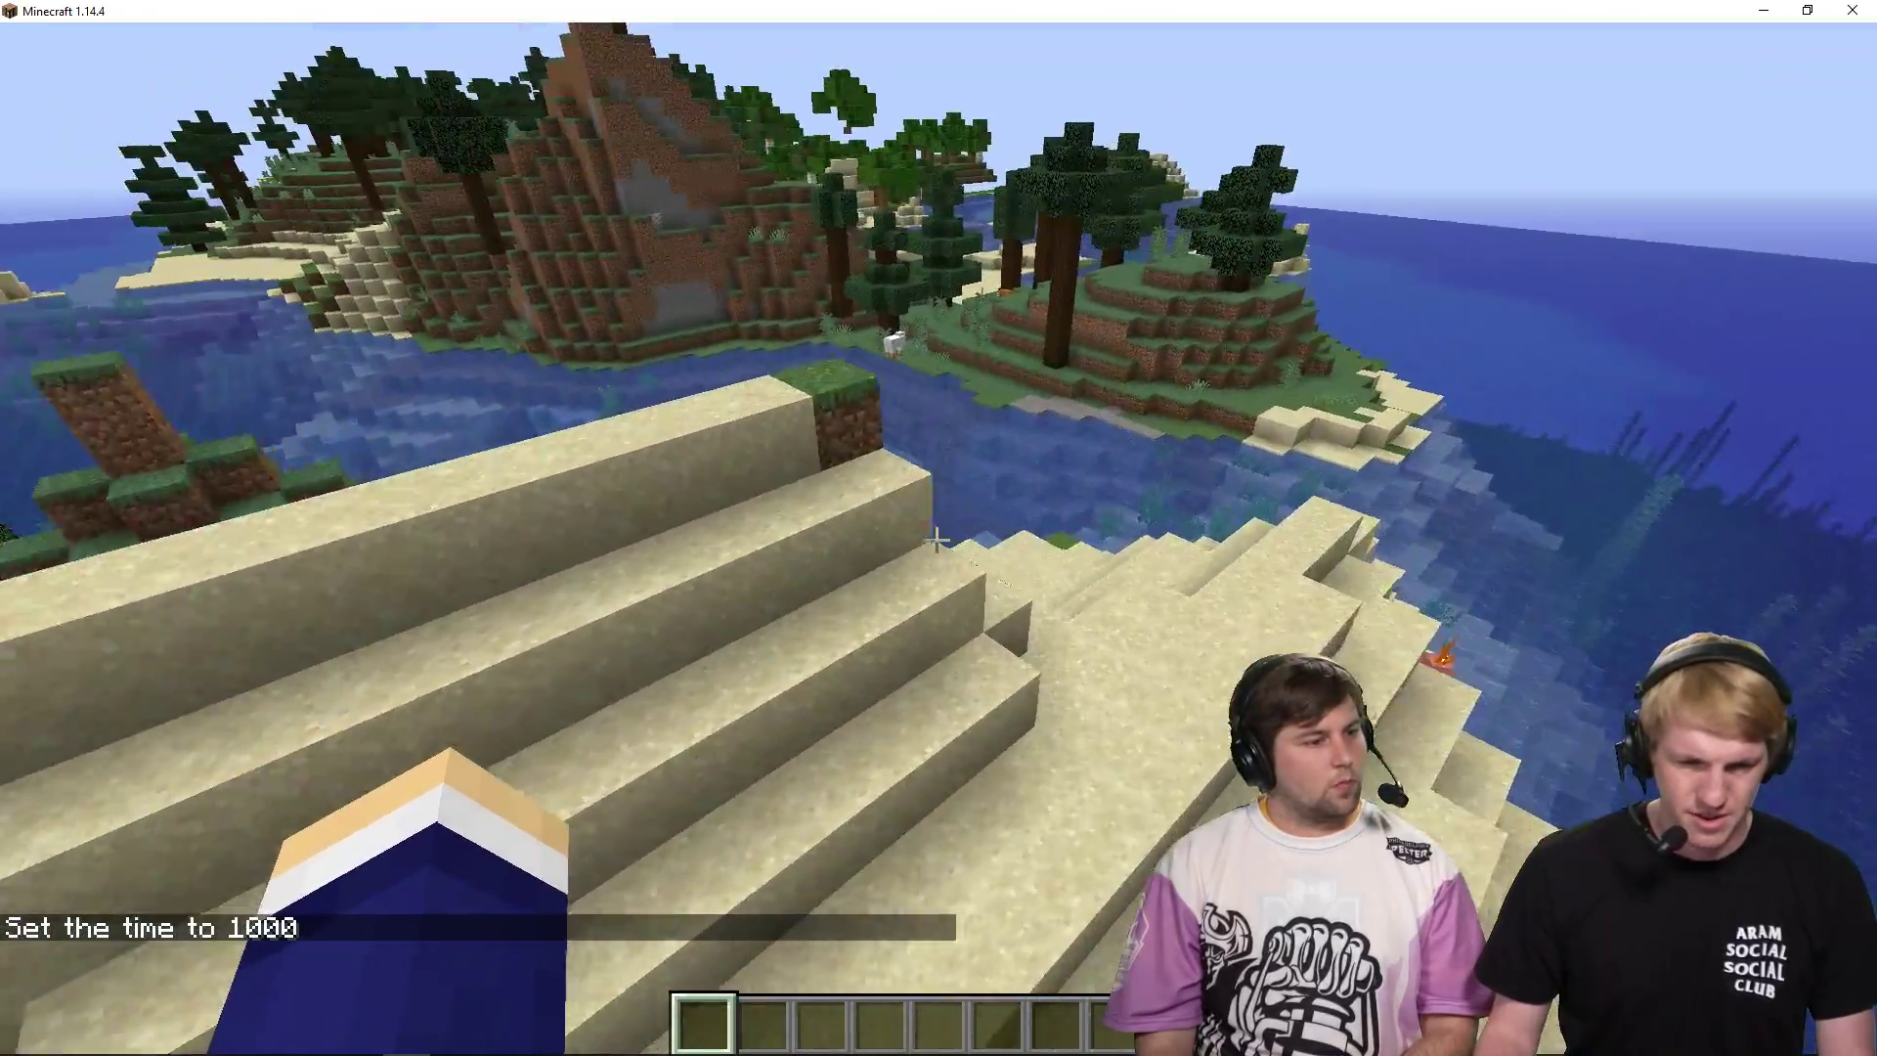
{"action": "key", "text": "w"}
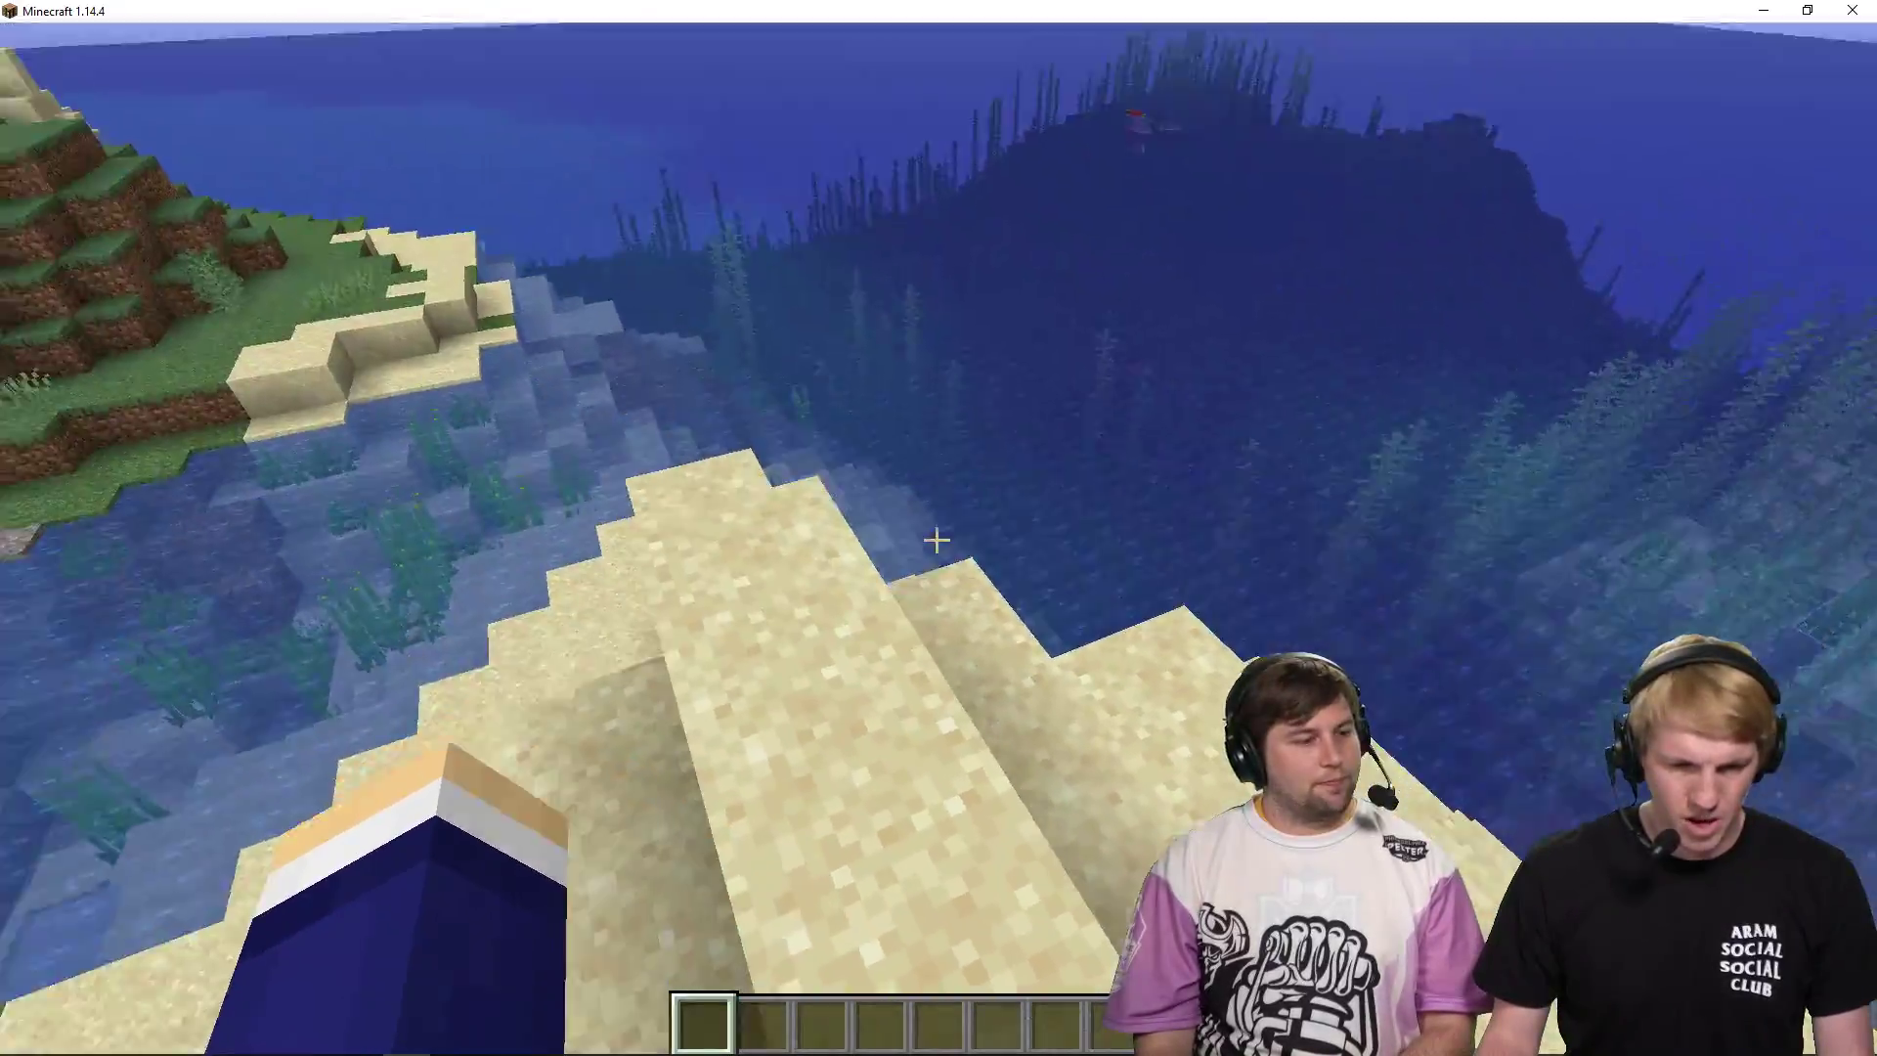
{"action": "key", "text": "w"}
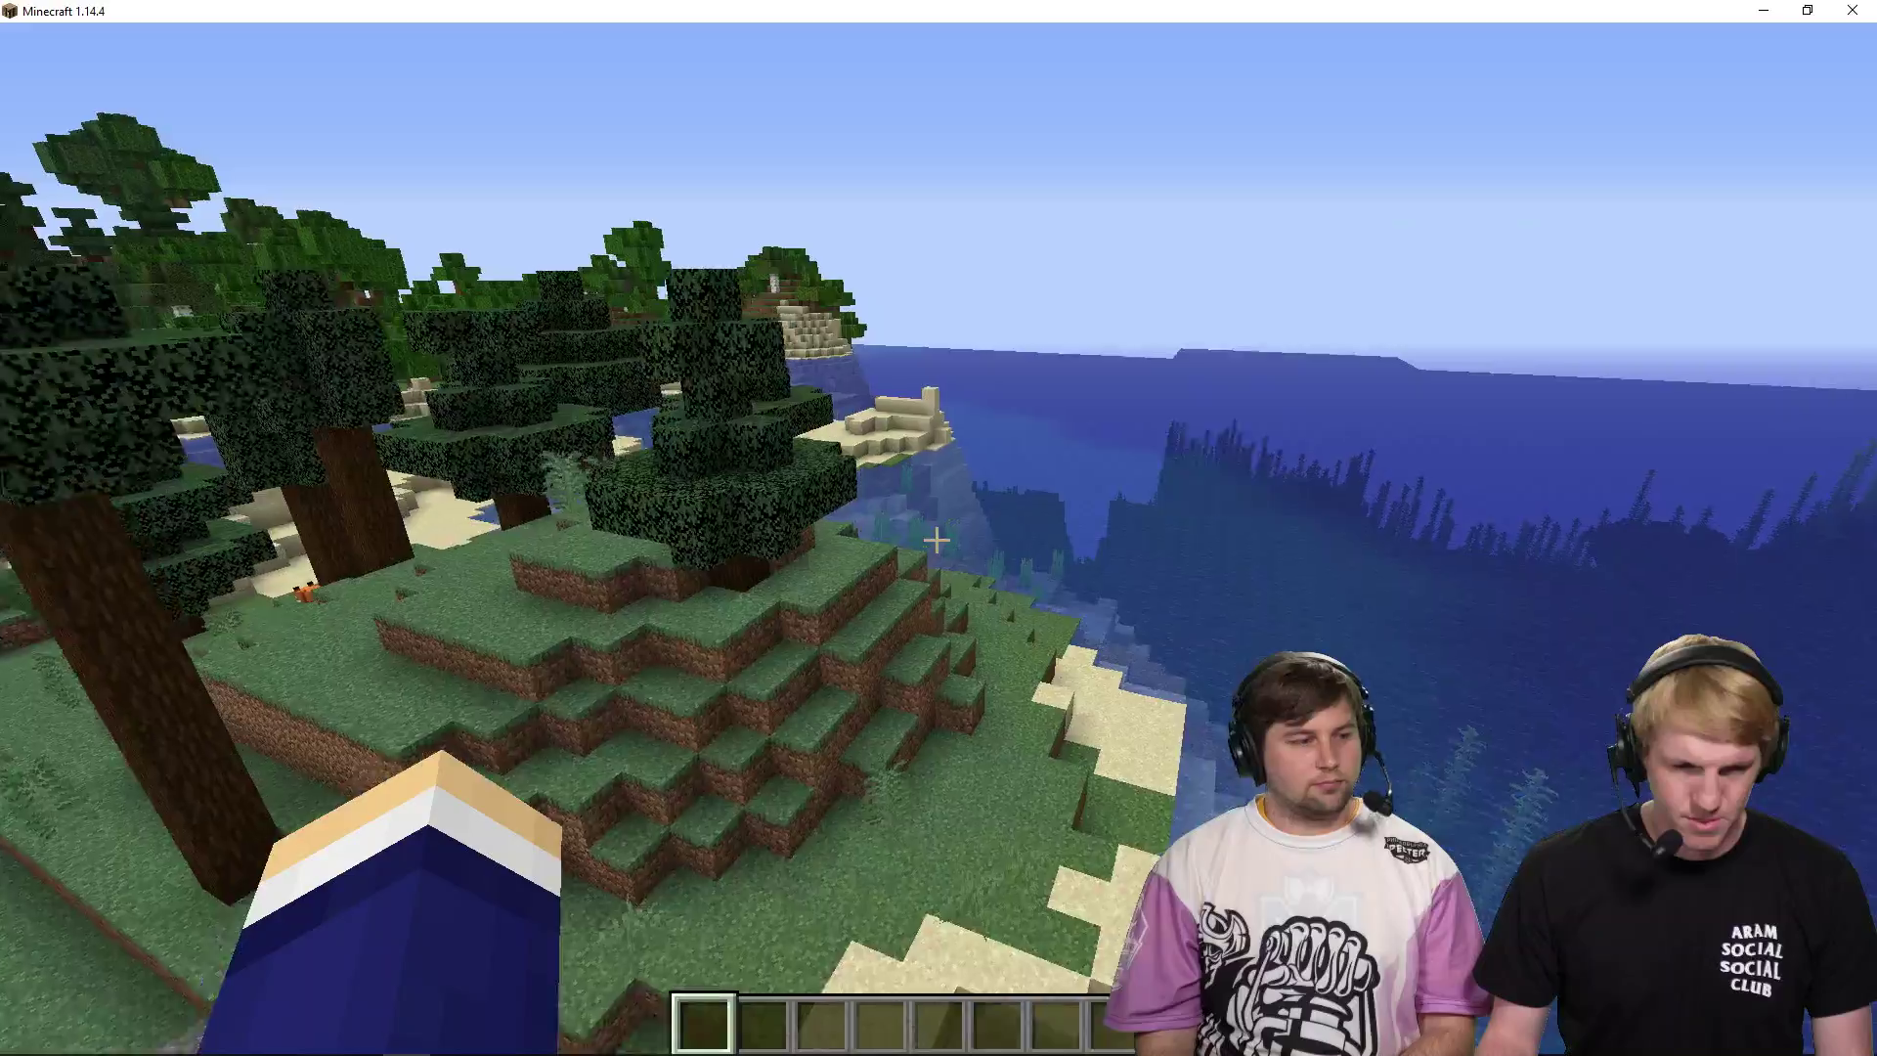
{"action": "key", "text": "w"}
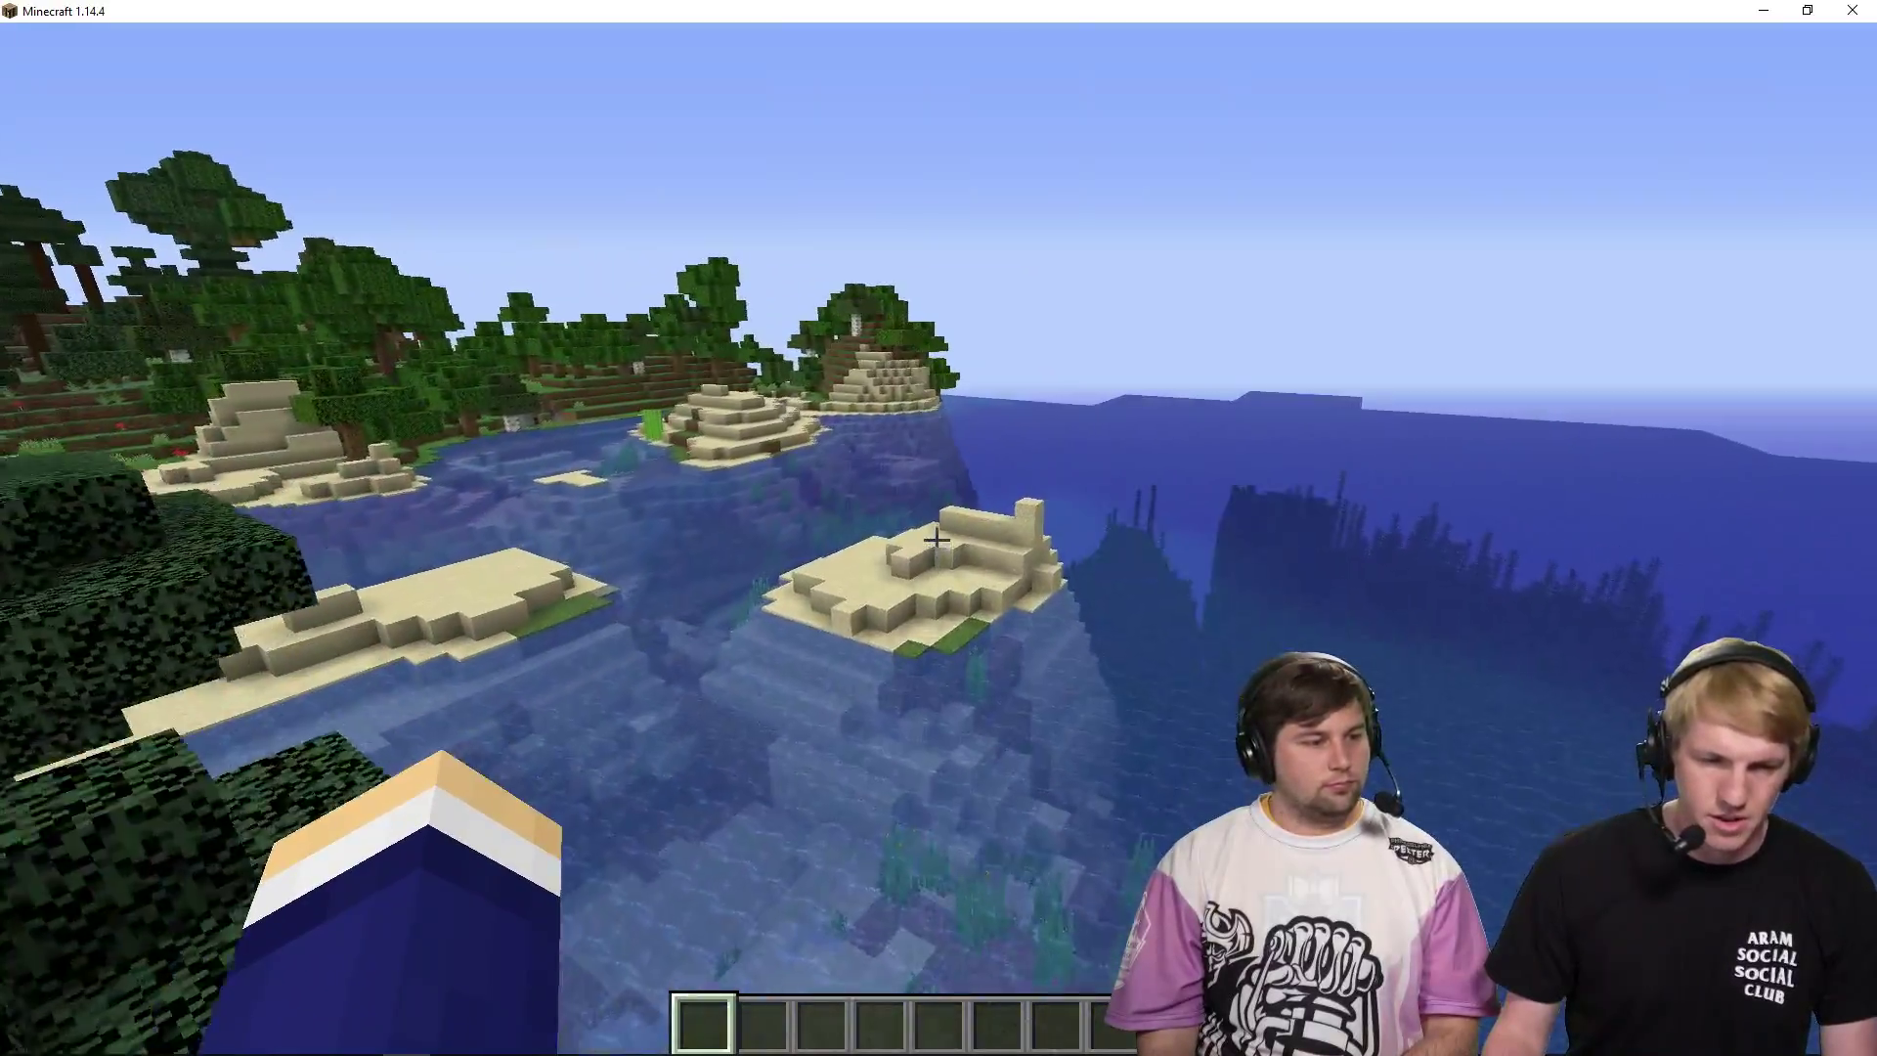
{"action": "key", "text": "w"}
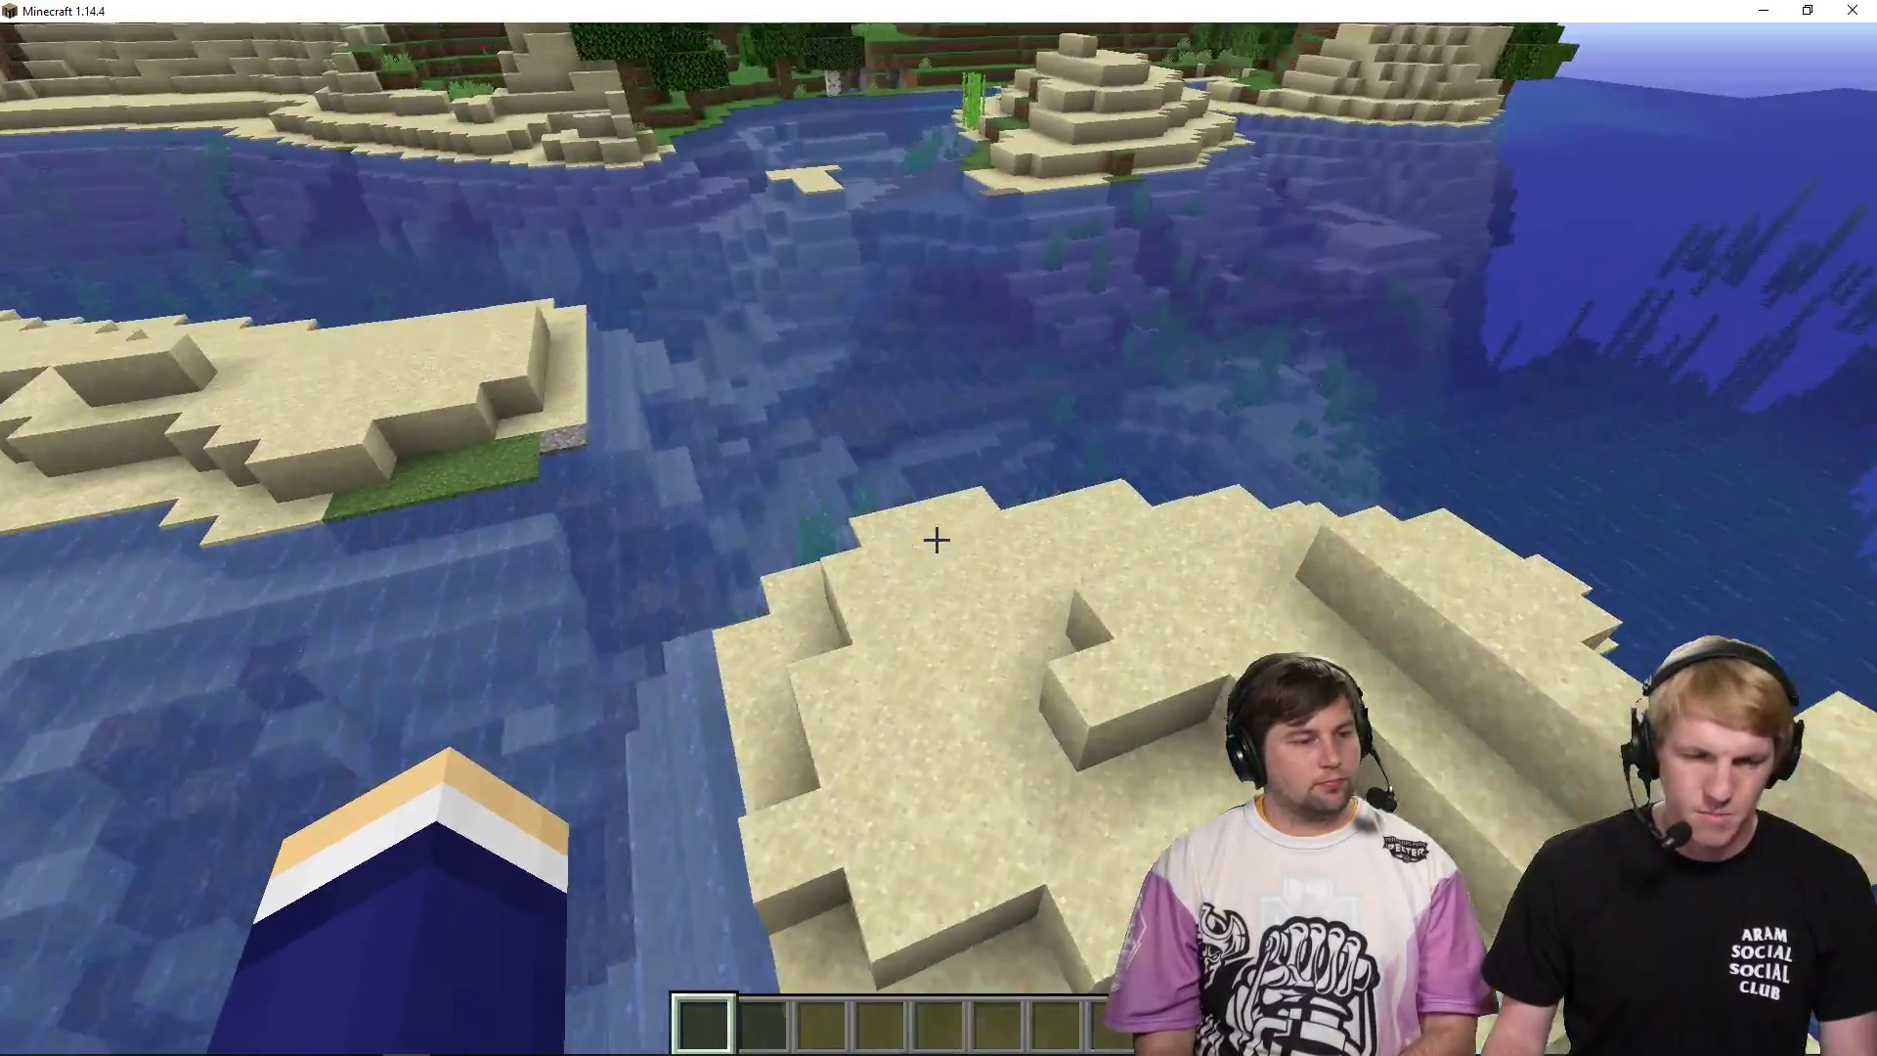
{"action": "key", "text": "w"}
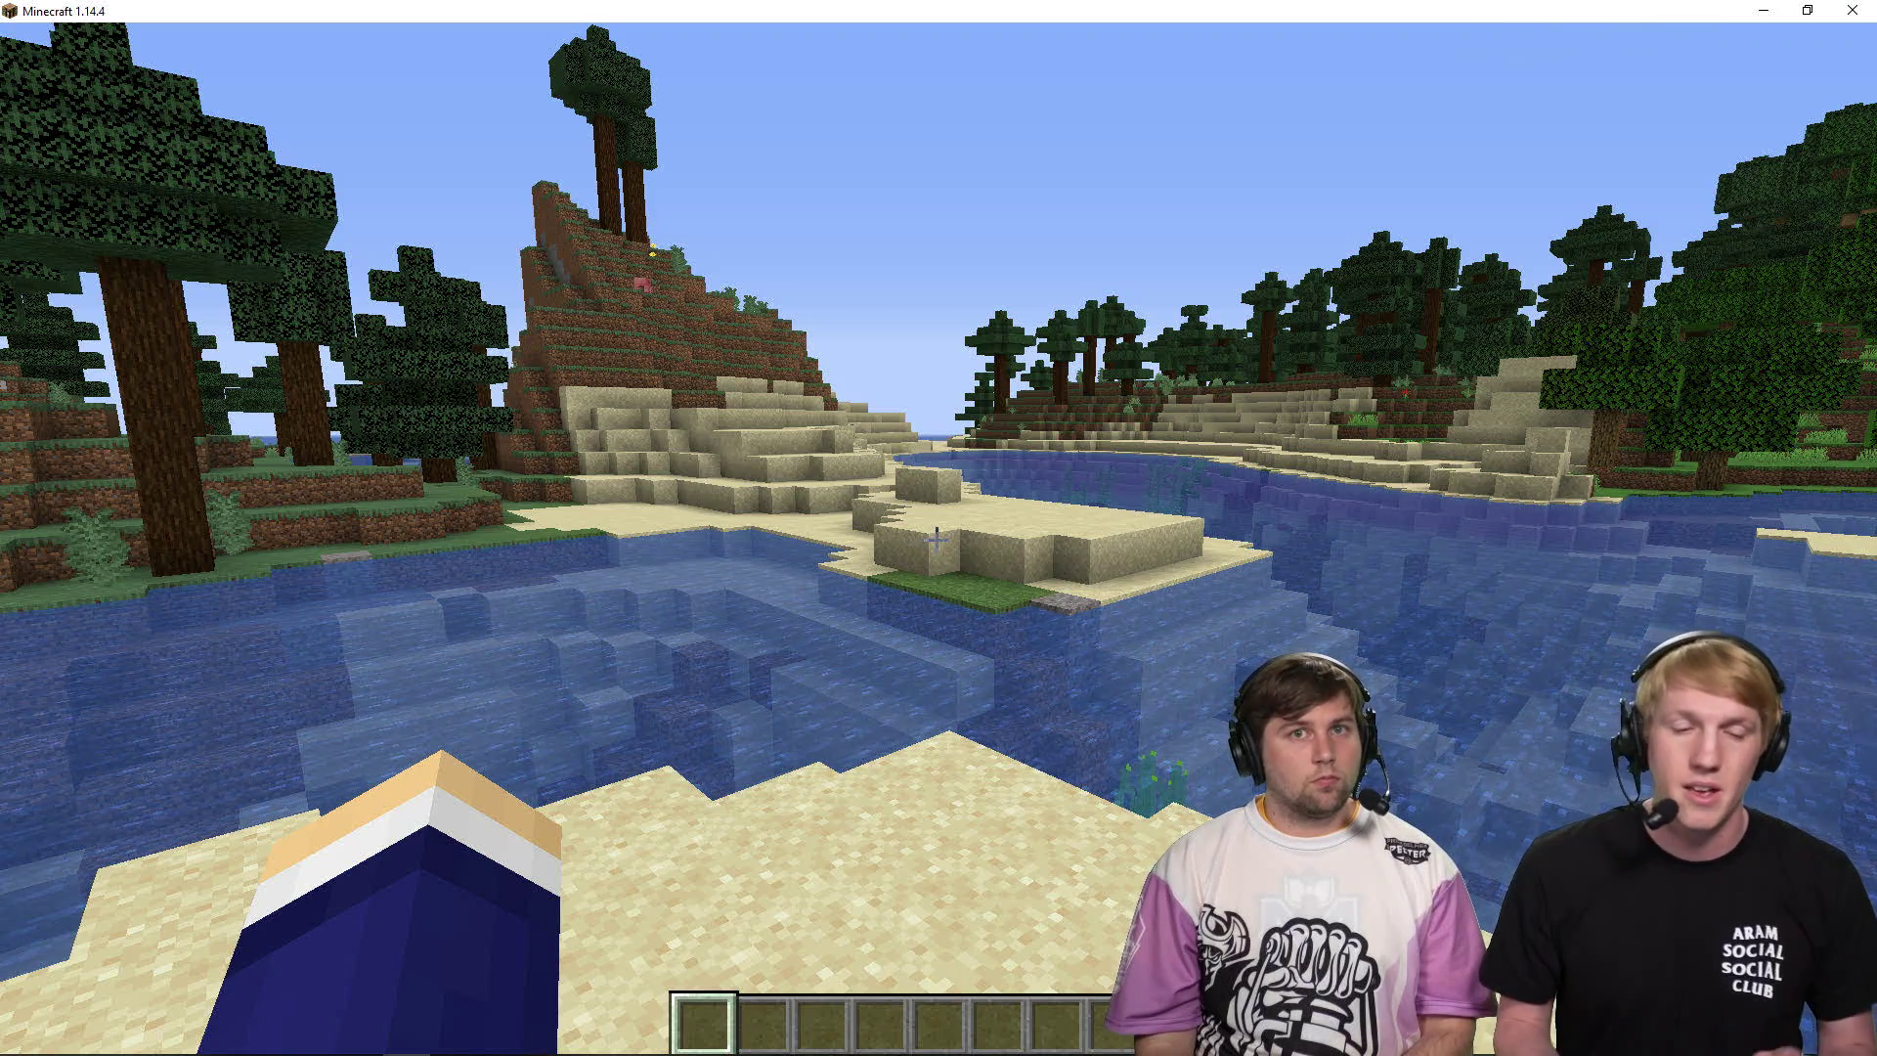
{"action": "type", "text": "/mvc"}
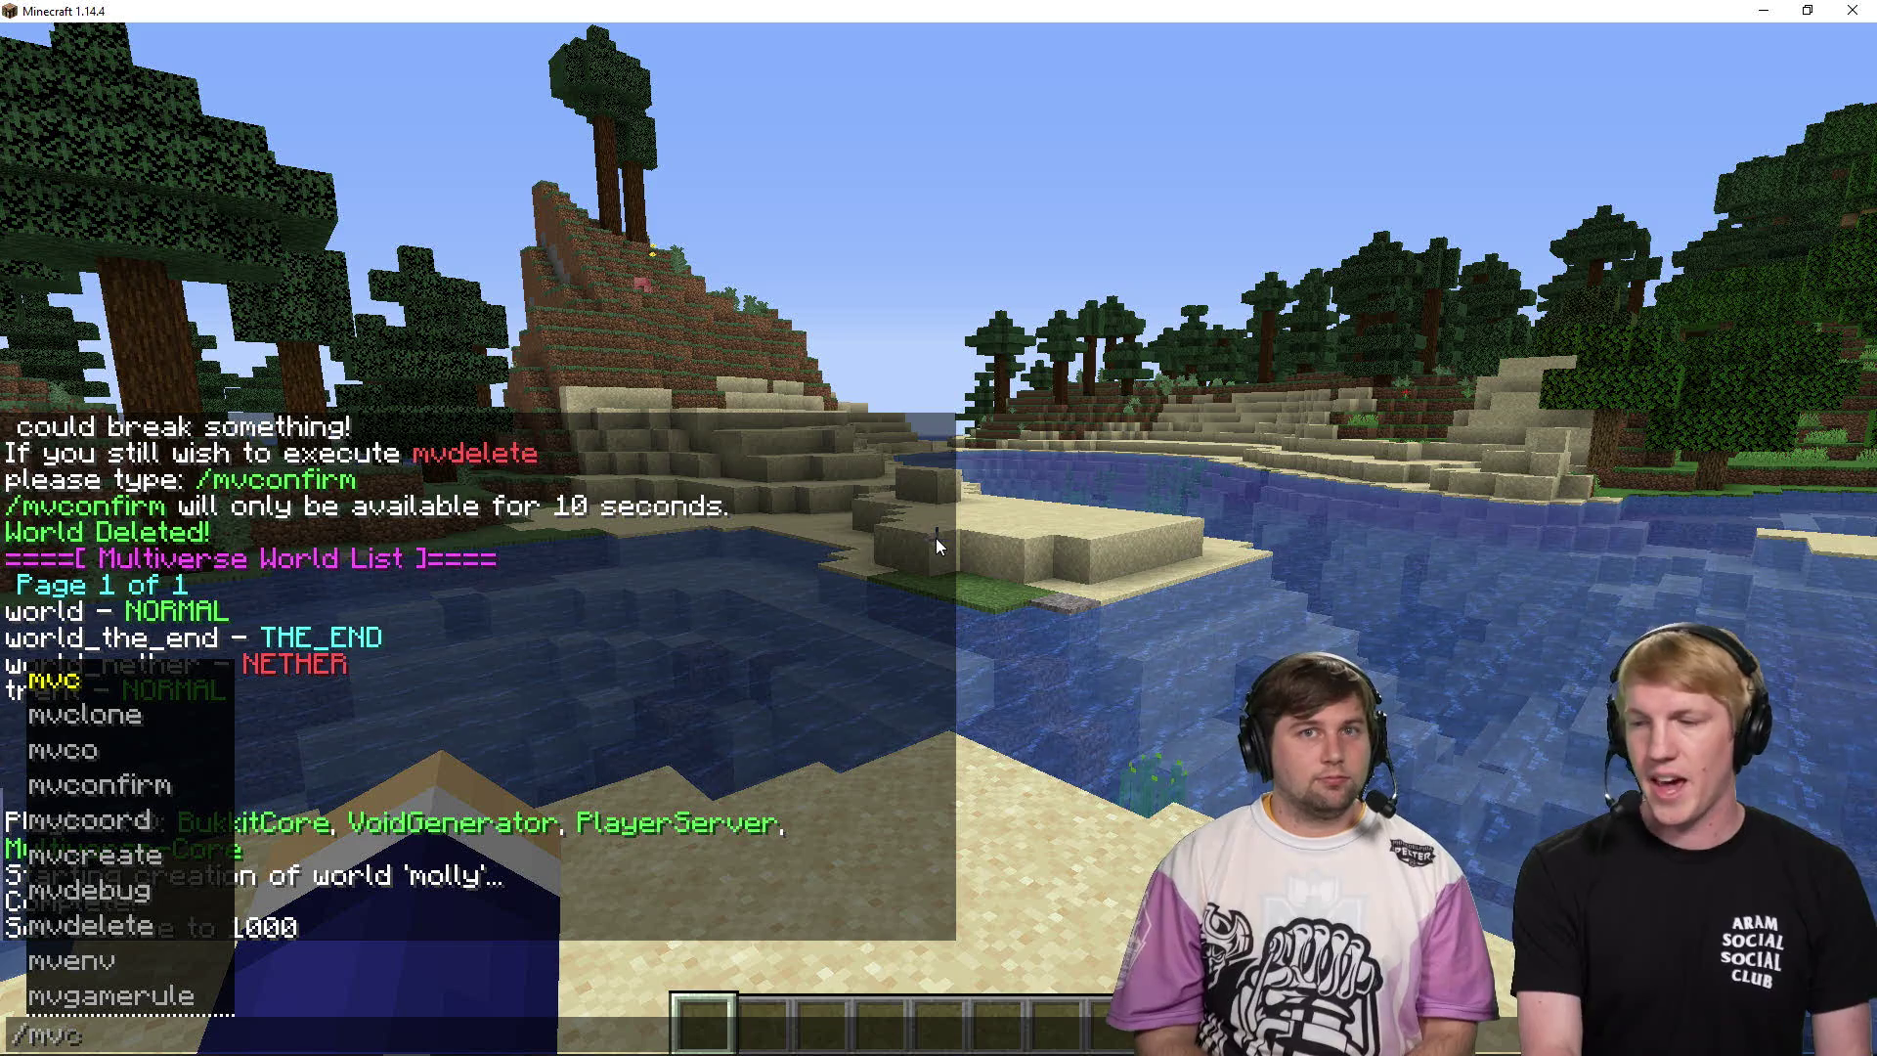
- Set the overworld spawn on the sand island with /mv setspawn
{"action": "key", "text": "BackSpace"}
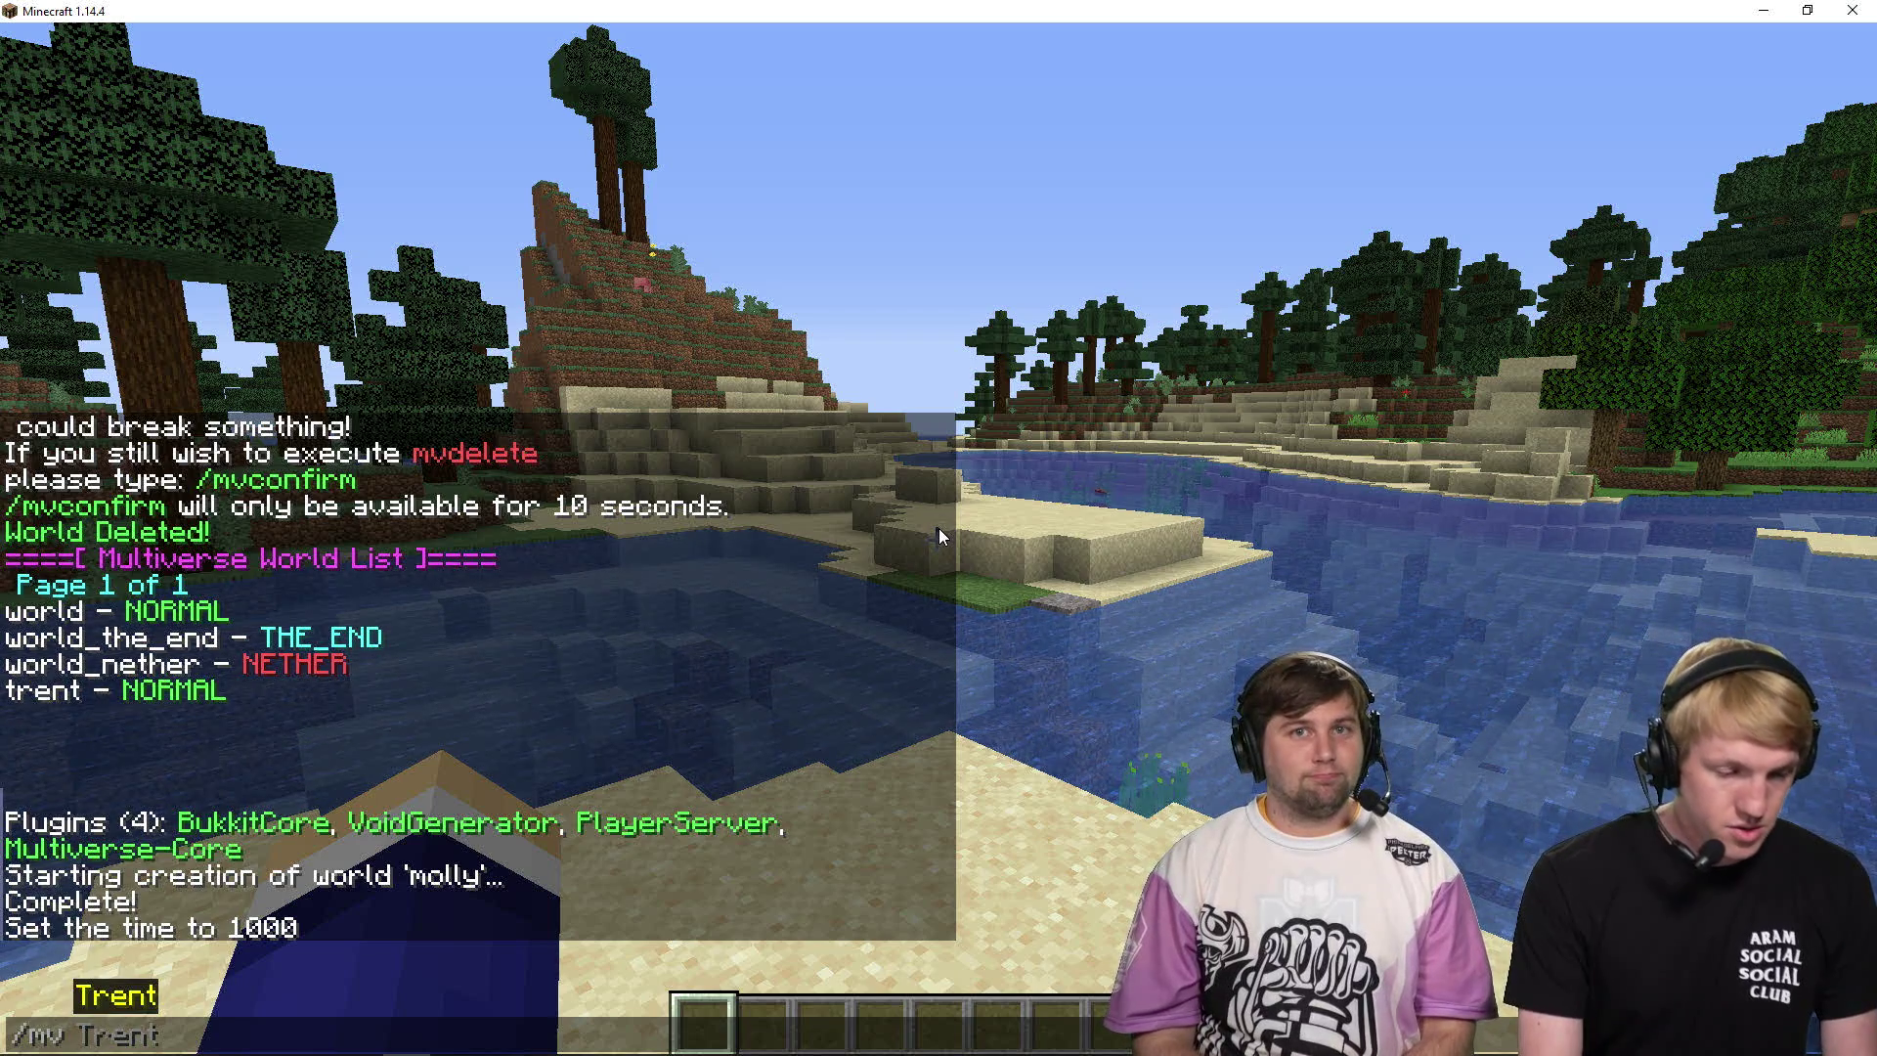
{"action": "type", "text": "setspawn"}
{"action": "key", "text": "Return"}
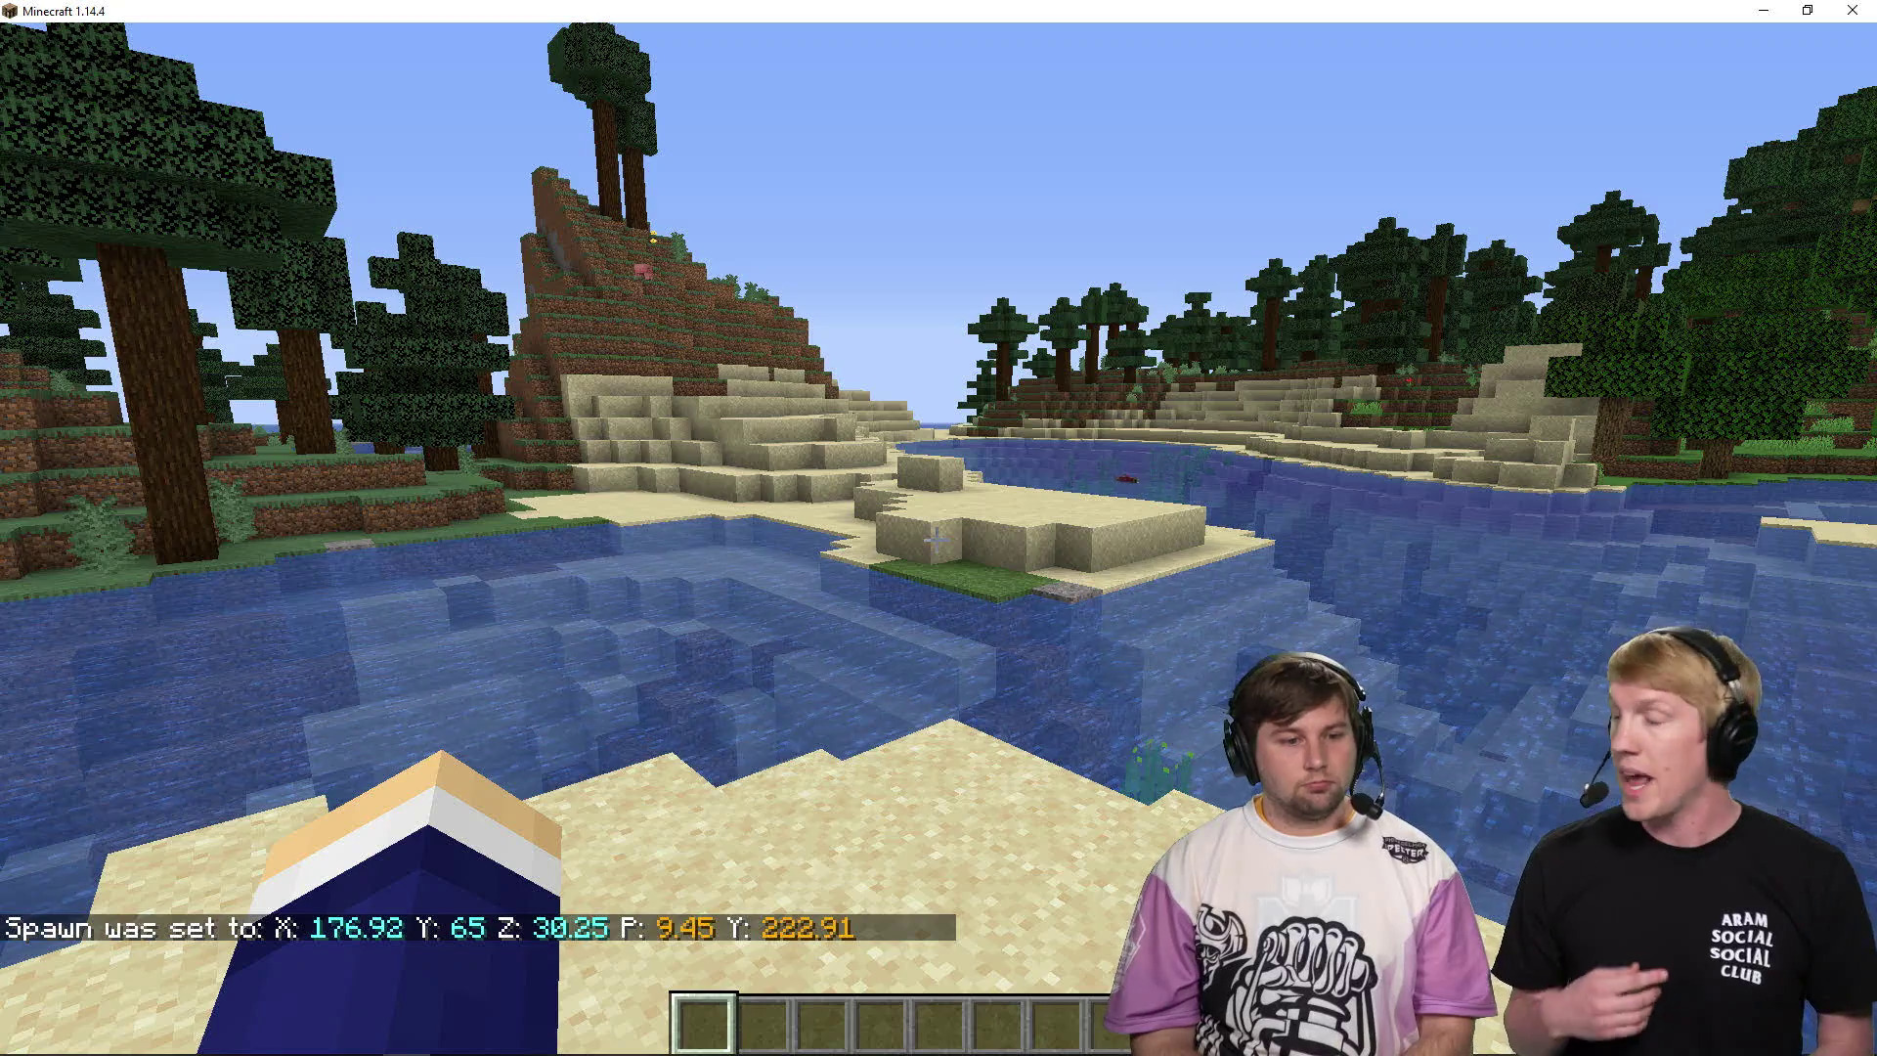
- Teleport to world_the_end, then back to the island with /mvtp world
{"action": "type", "text": "/mv Trent"}
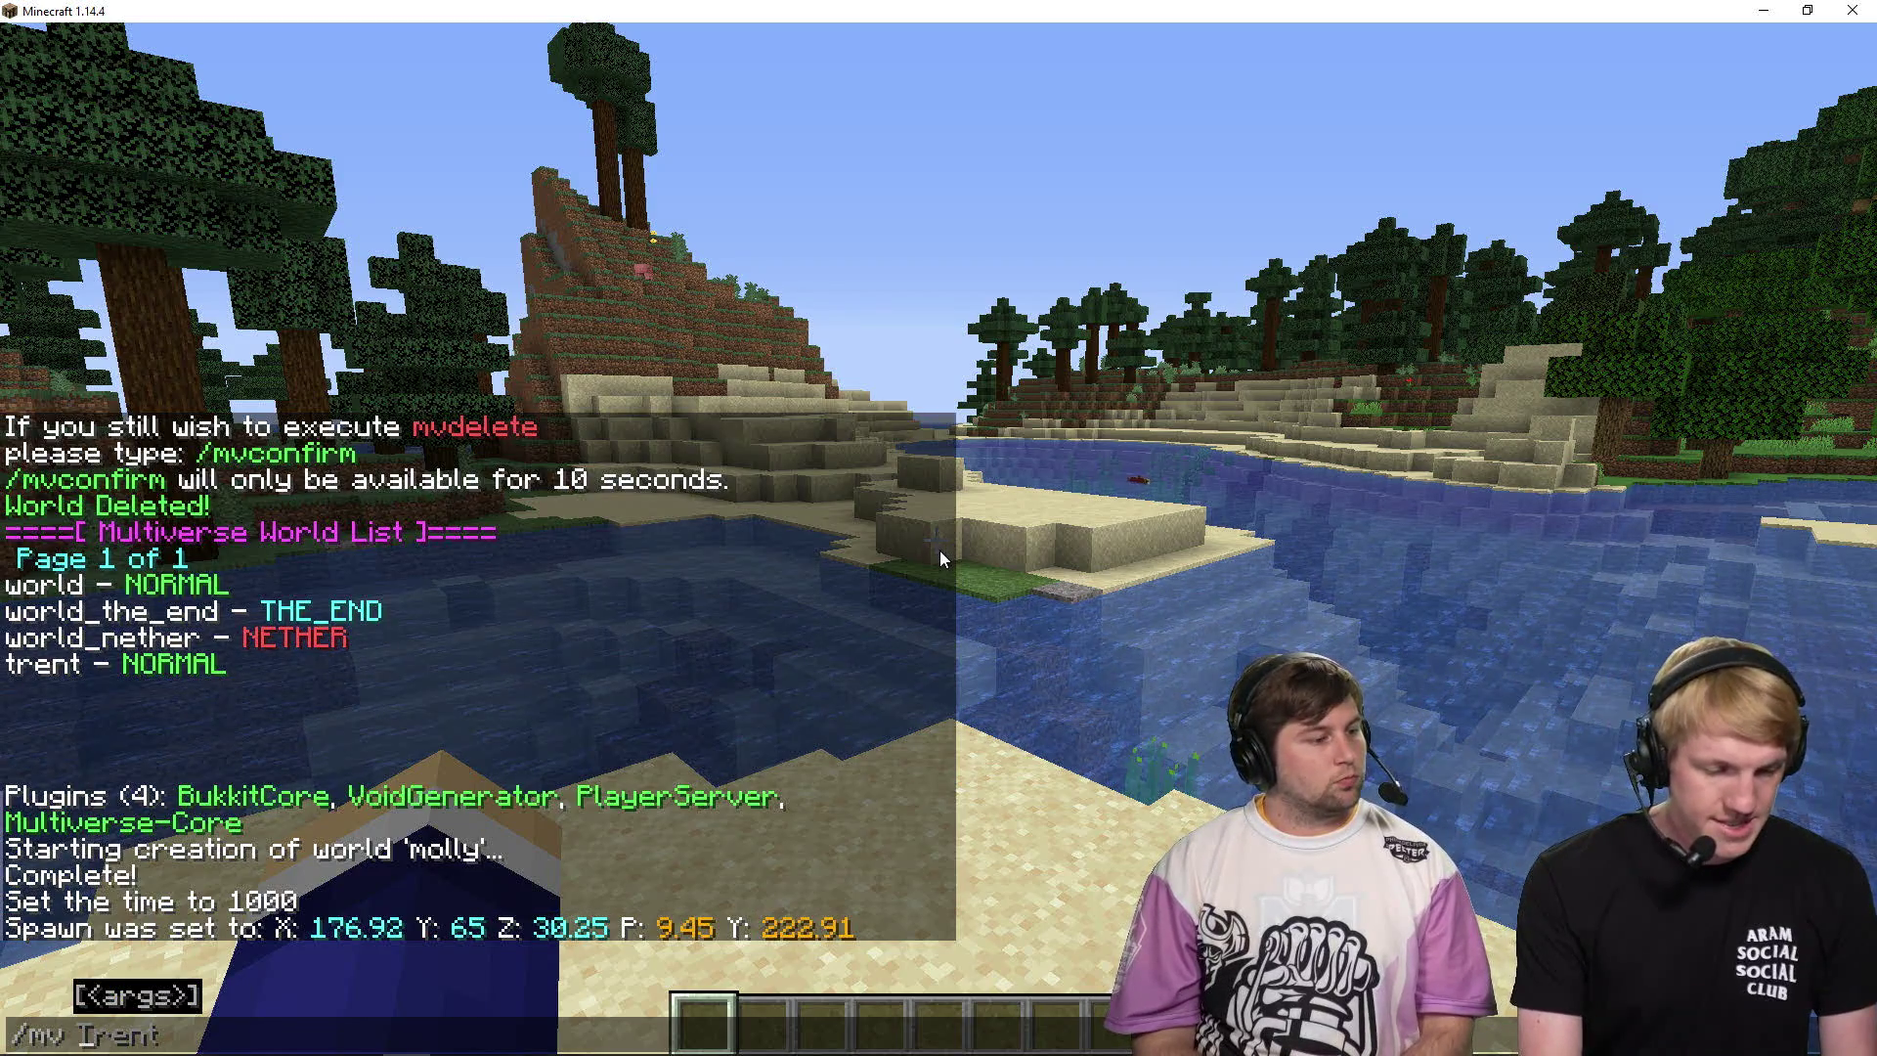
{"action": "key", "text": "BackSpace"}
{"action": "key", "text": "BackSpace"}
{"action": "key", "text": "BackSpace"}
{"action": "key", "text": "BackSpace"}
{"action": "key", "text": "BackSpace"}
{"action": "key", "text": "BackSpace"}
{"action": "key", "text": "BackSpace"}
{"action": "type", "text": "vtp"}
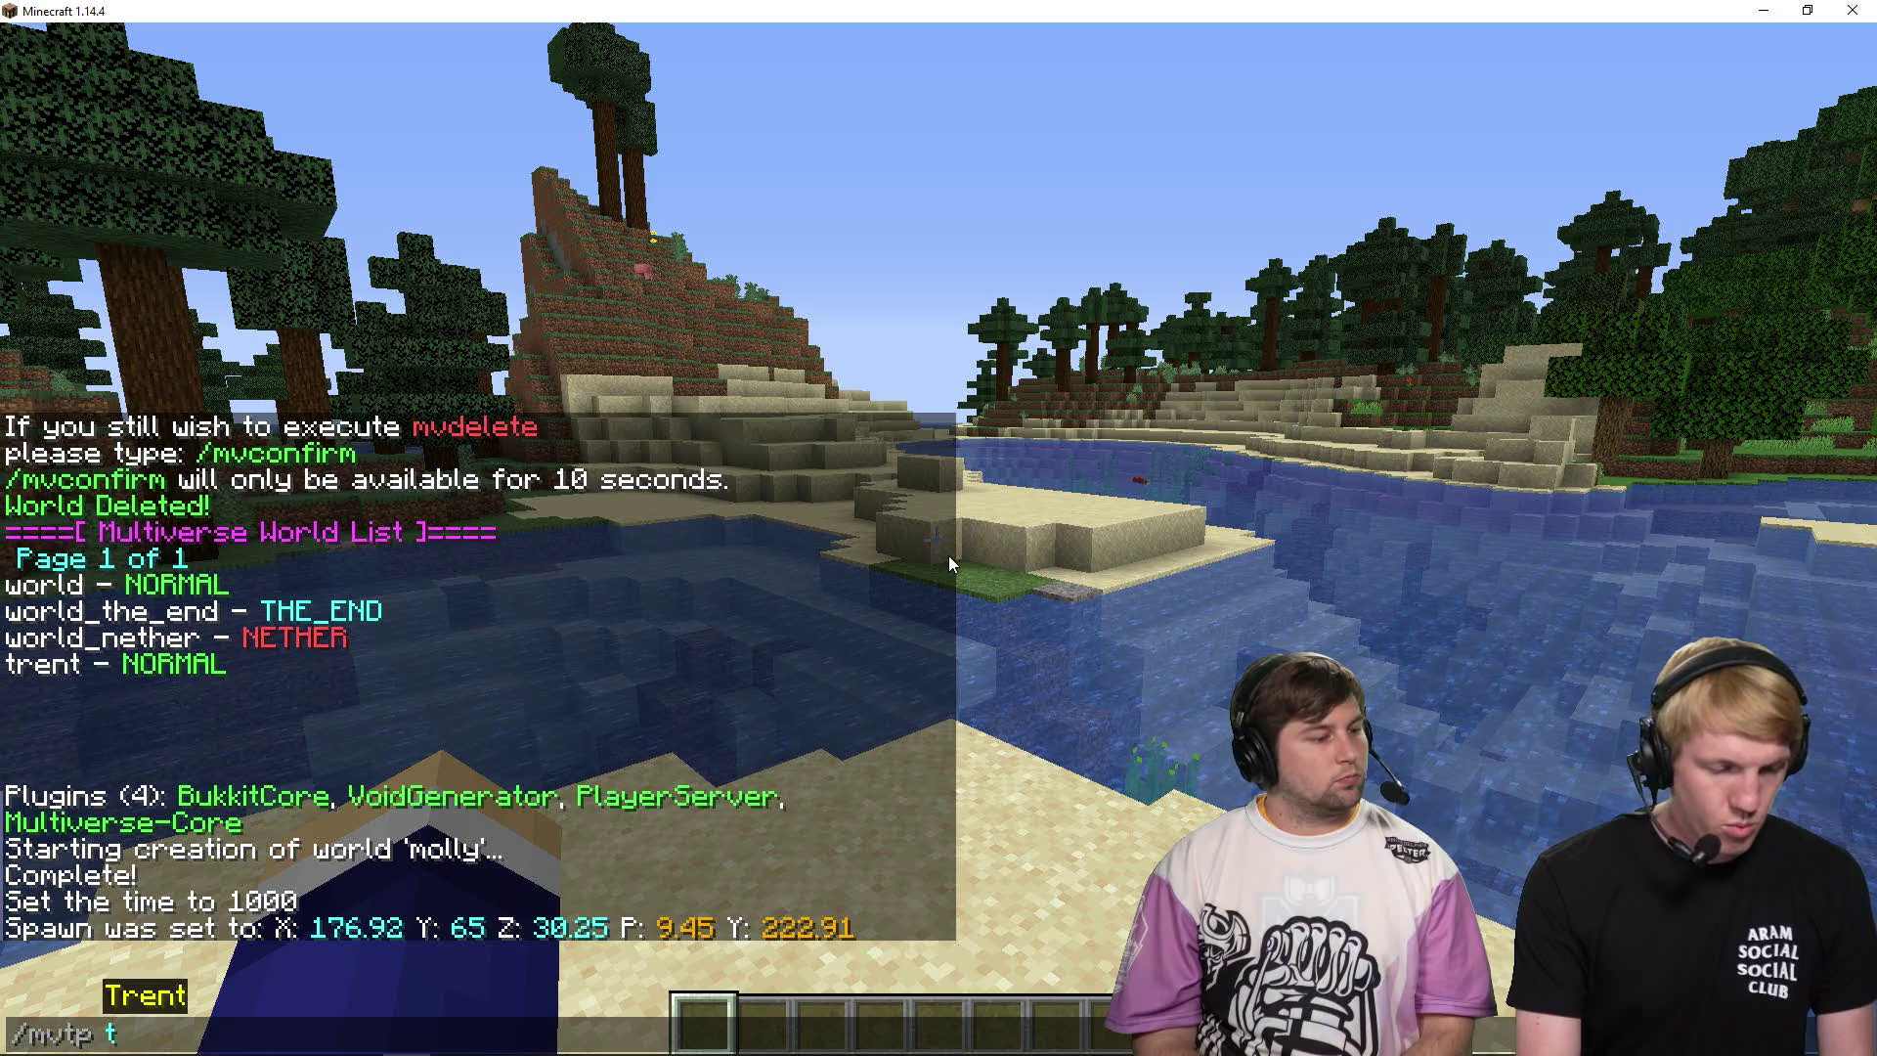
{"action": "type", "text": " world_the_end"}
{"action": "key", "text": "Return"}
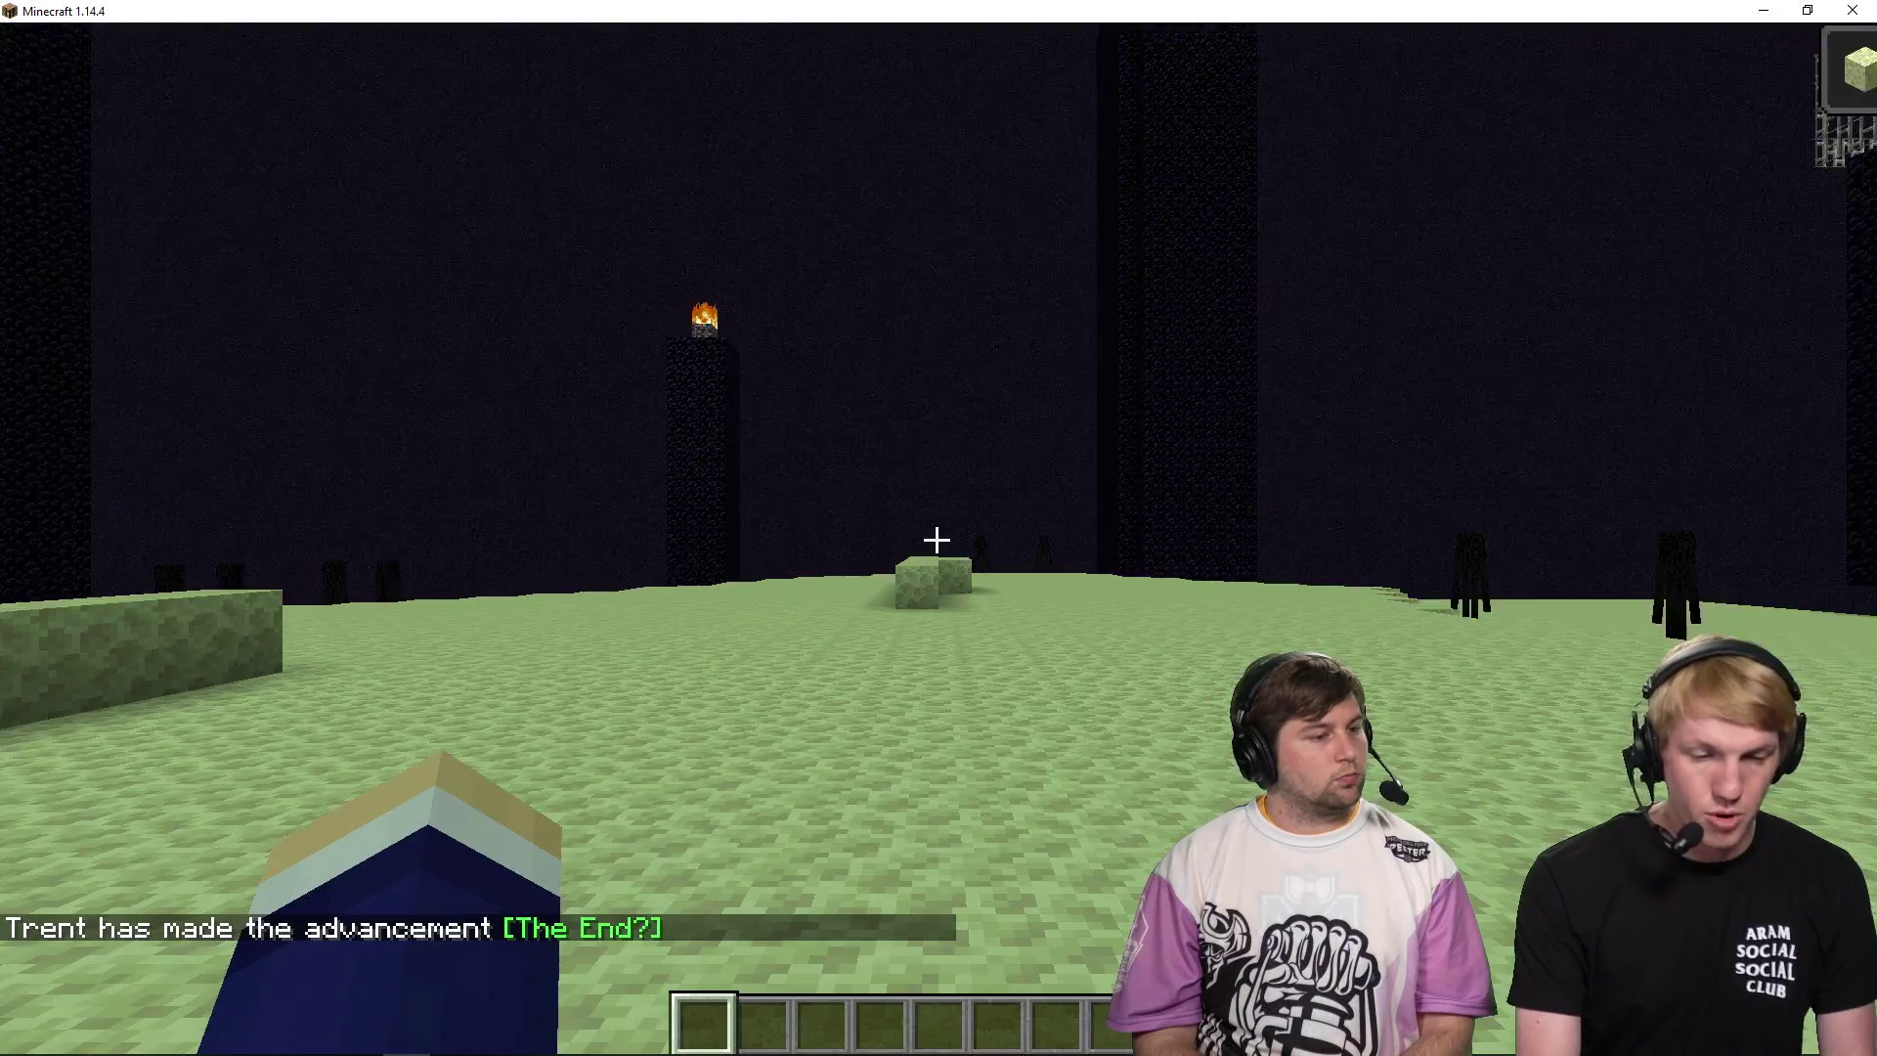
{"action": "key", "text": "t"}
{"action": "key", "text": "Up"}
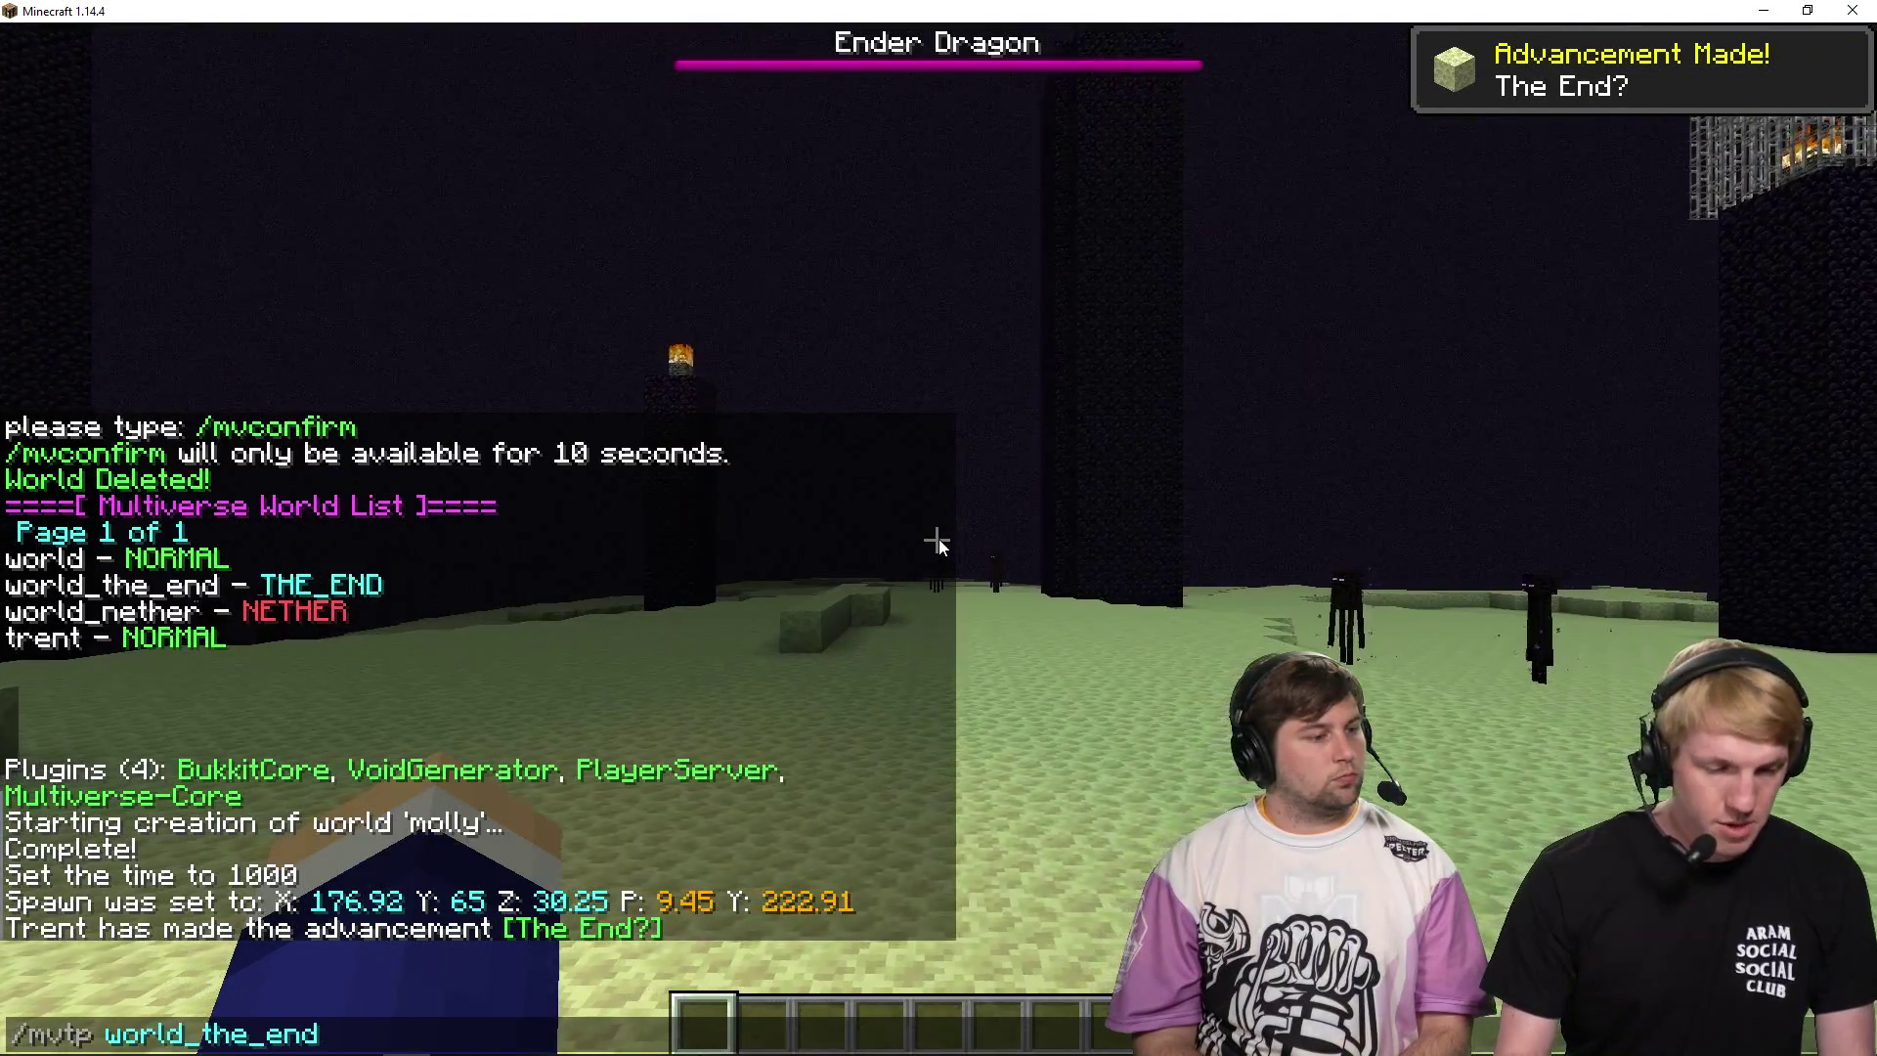
{"action": "key", "text": "BackSpace"}
{"action": "key", "text": "BackSpace"}
{"action": "key", "text": "BackSpace"}
{"action": "key", "text": "BackSpace"}
{"action": "key", "text": "BackSpace"}
{"action": "key", "text": "BackSpace"}
{"action": "key", "text": "BackSpace"}
{"action": "key", "text": "BackSpace"}
{"action": "key", "text": "BackSpace"}
{"action": "key", "text": "BackSpace"}
{"action": "type", "text": "ld"}
{"action": "key", "text": "Return"}
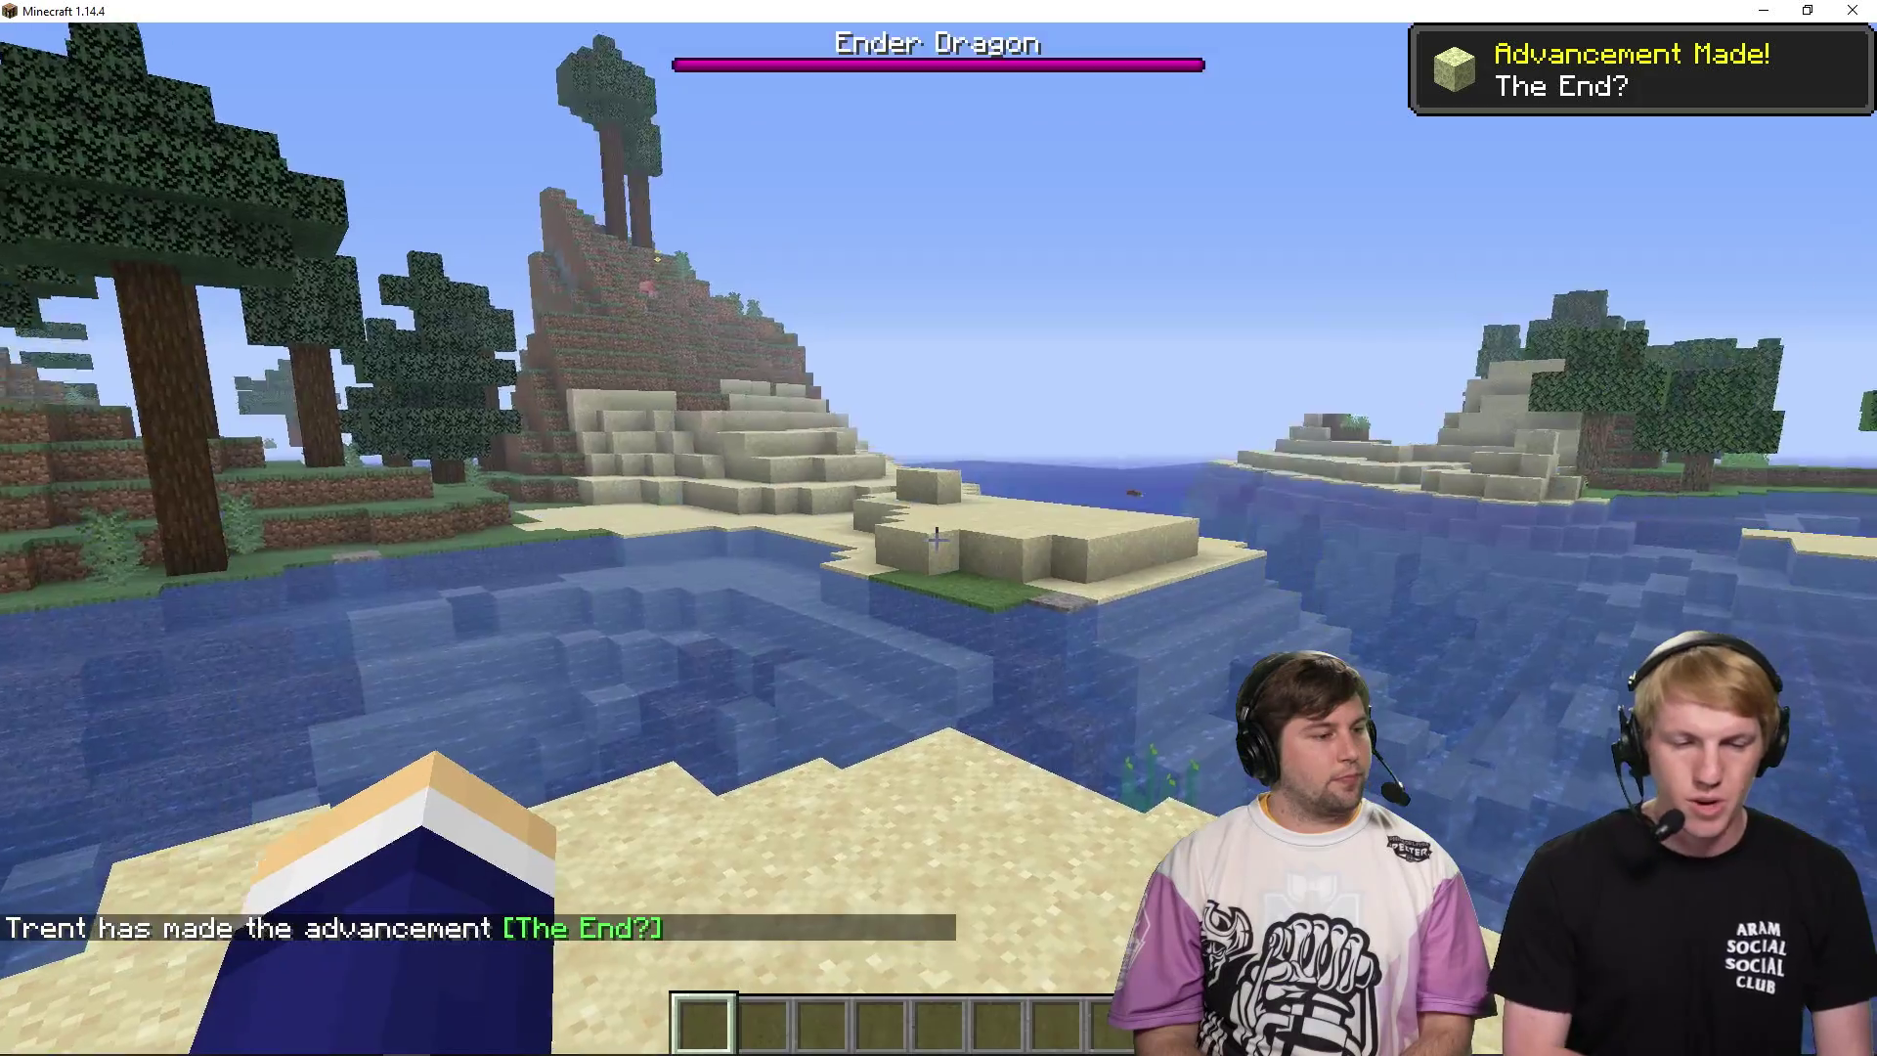